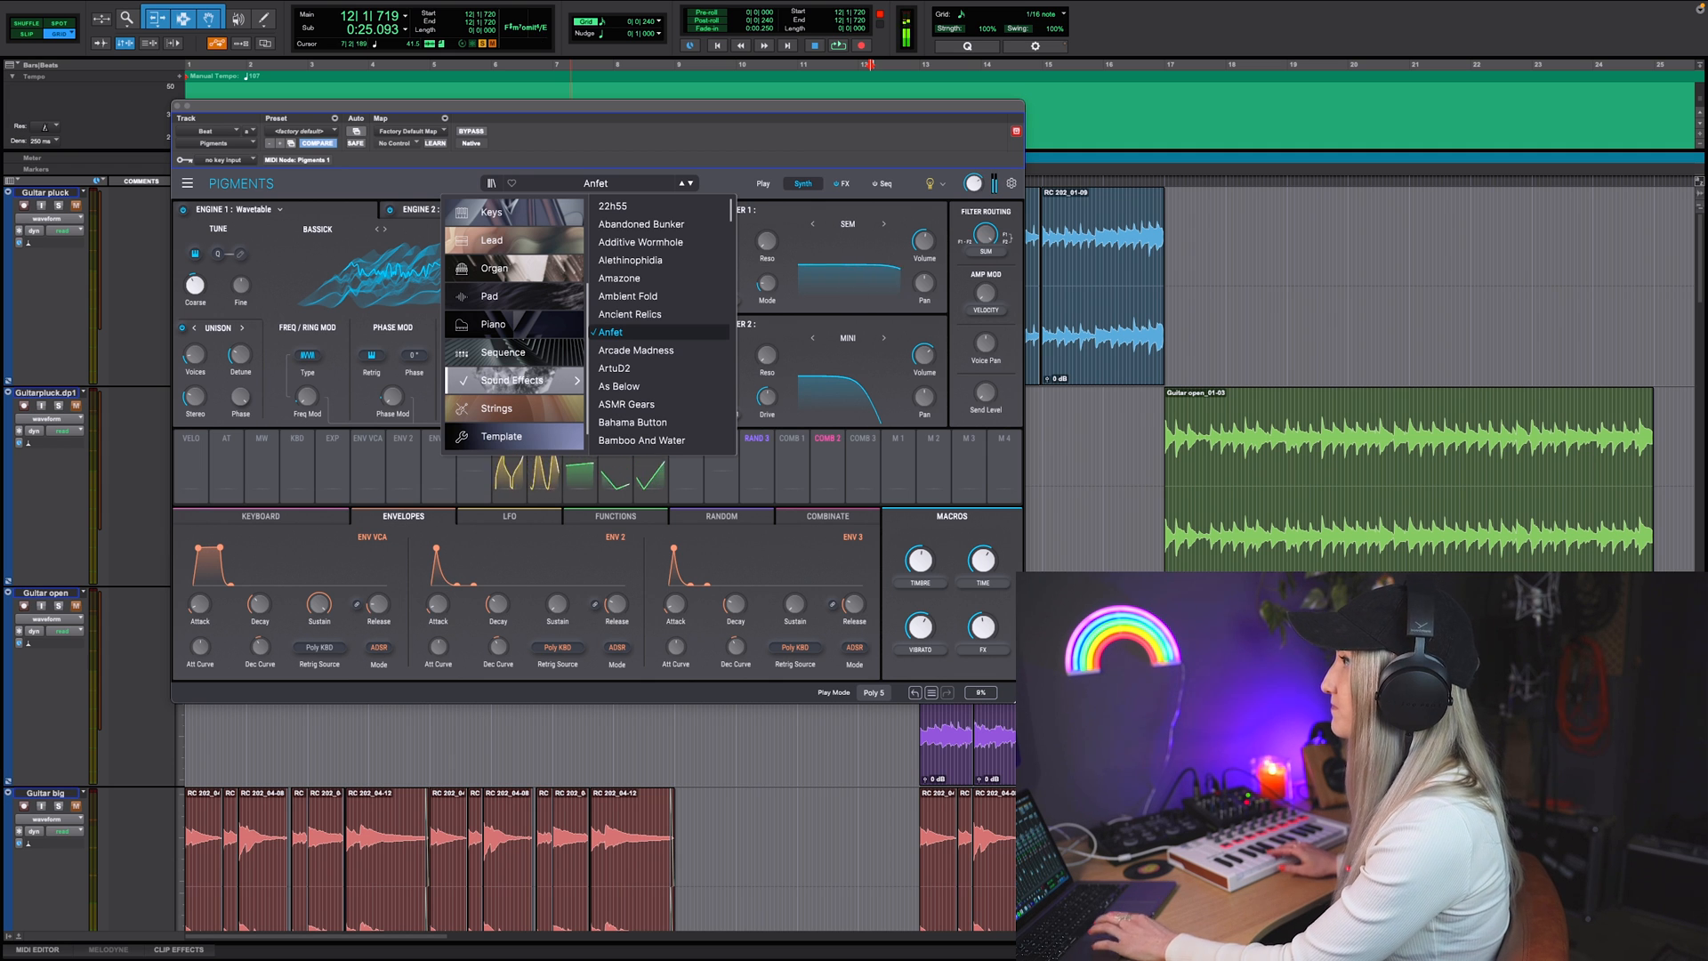
Step: Audition the Pigments Sound Effects presets ASMR Gears, Bamboo And Water, Alethinophidia, Blasting Pixels and Cave Exploration
{"action": "left_click", "coordinate": [664, 404]}
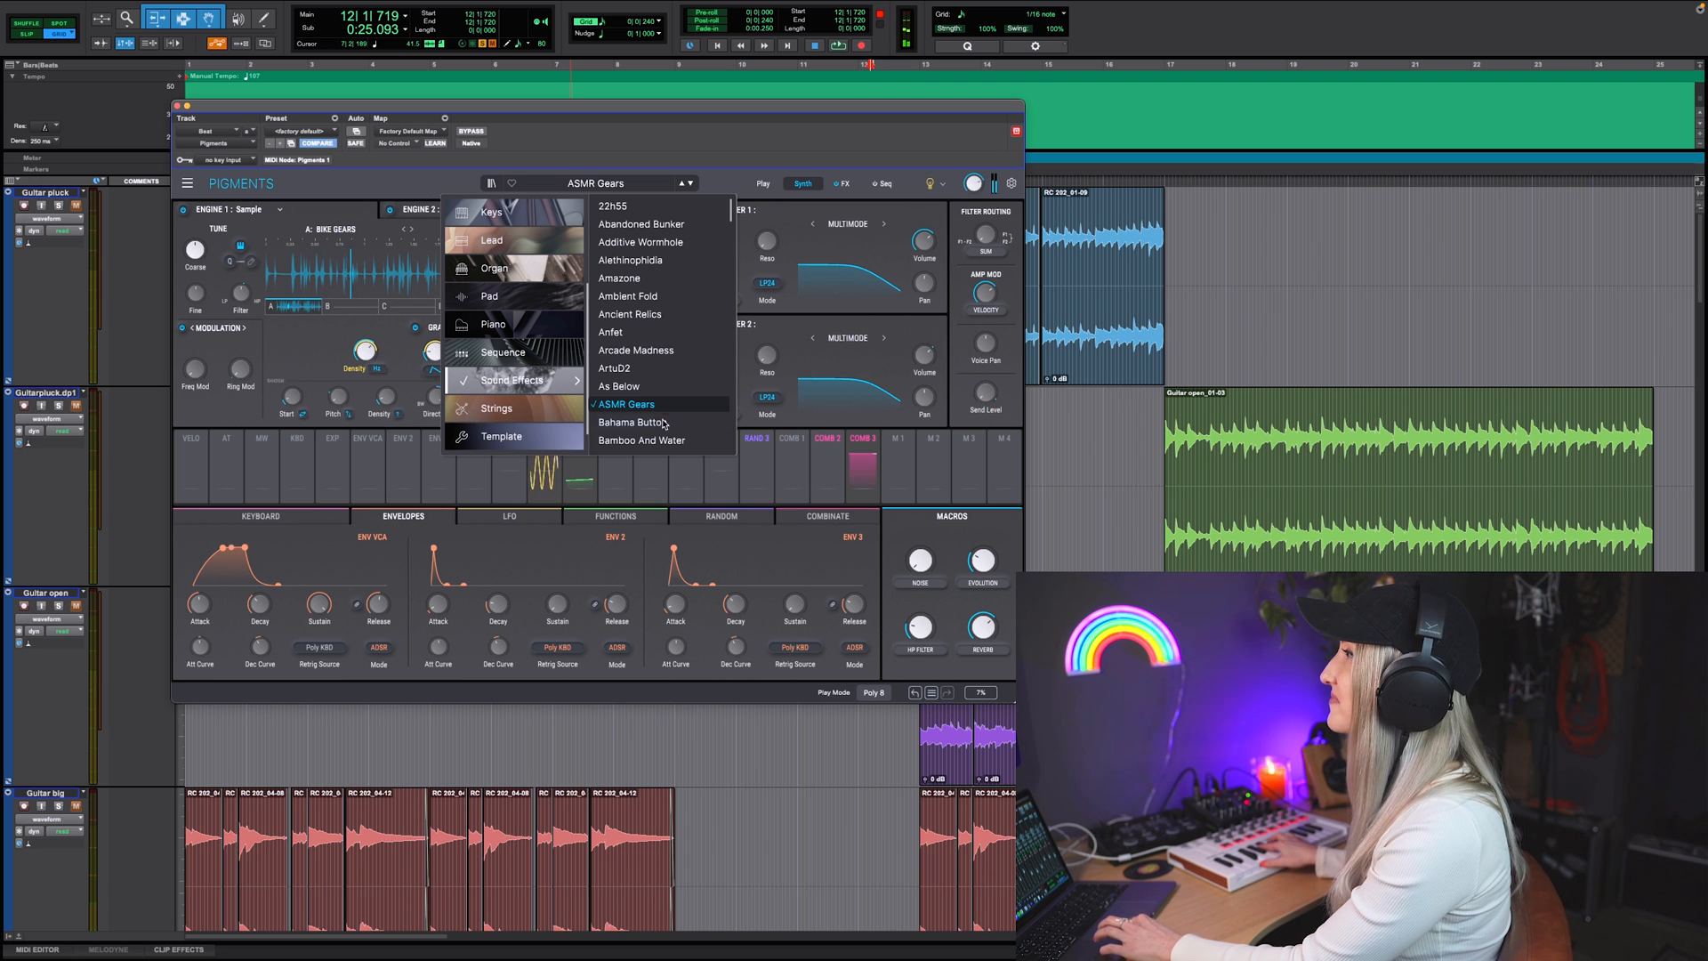
{"action": "left_click", "coordinate": [662, 440]}
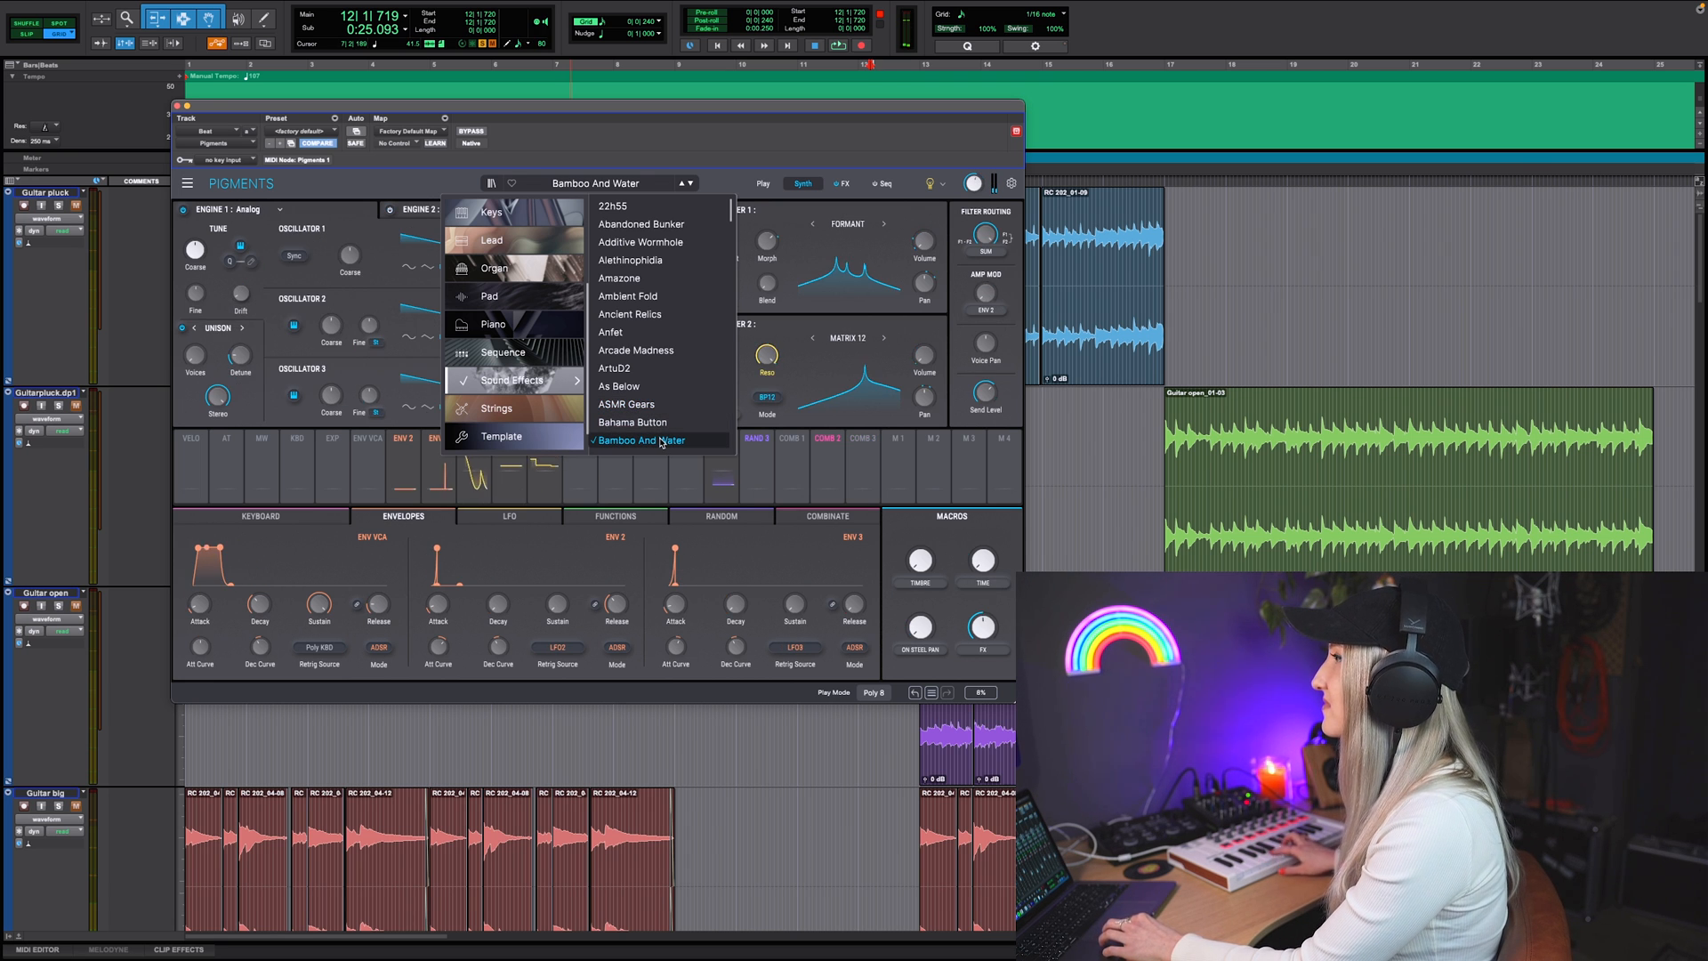
{"action": "left_click", "coordinate": [656, 259]}
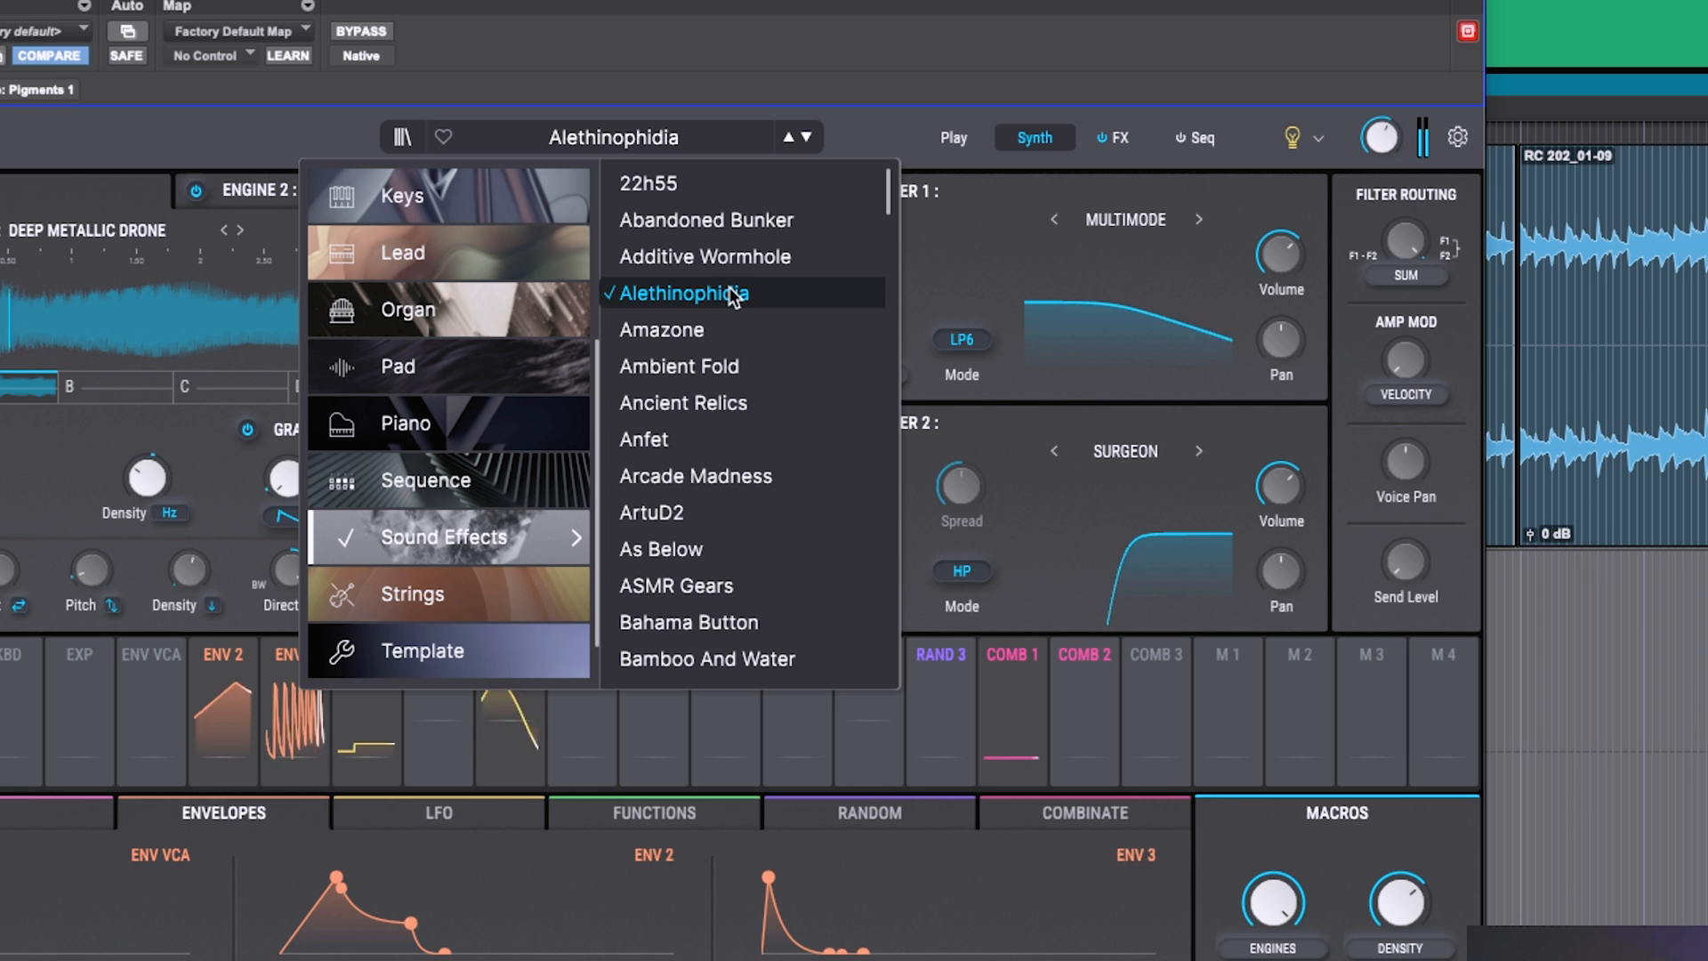
{"action": "scroll", "coordinate": [700, 496], "scroll_direction": "down", "scroll_amount": 4}
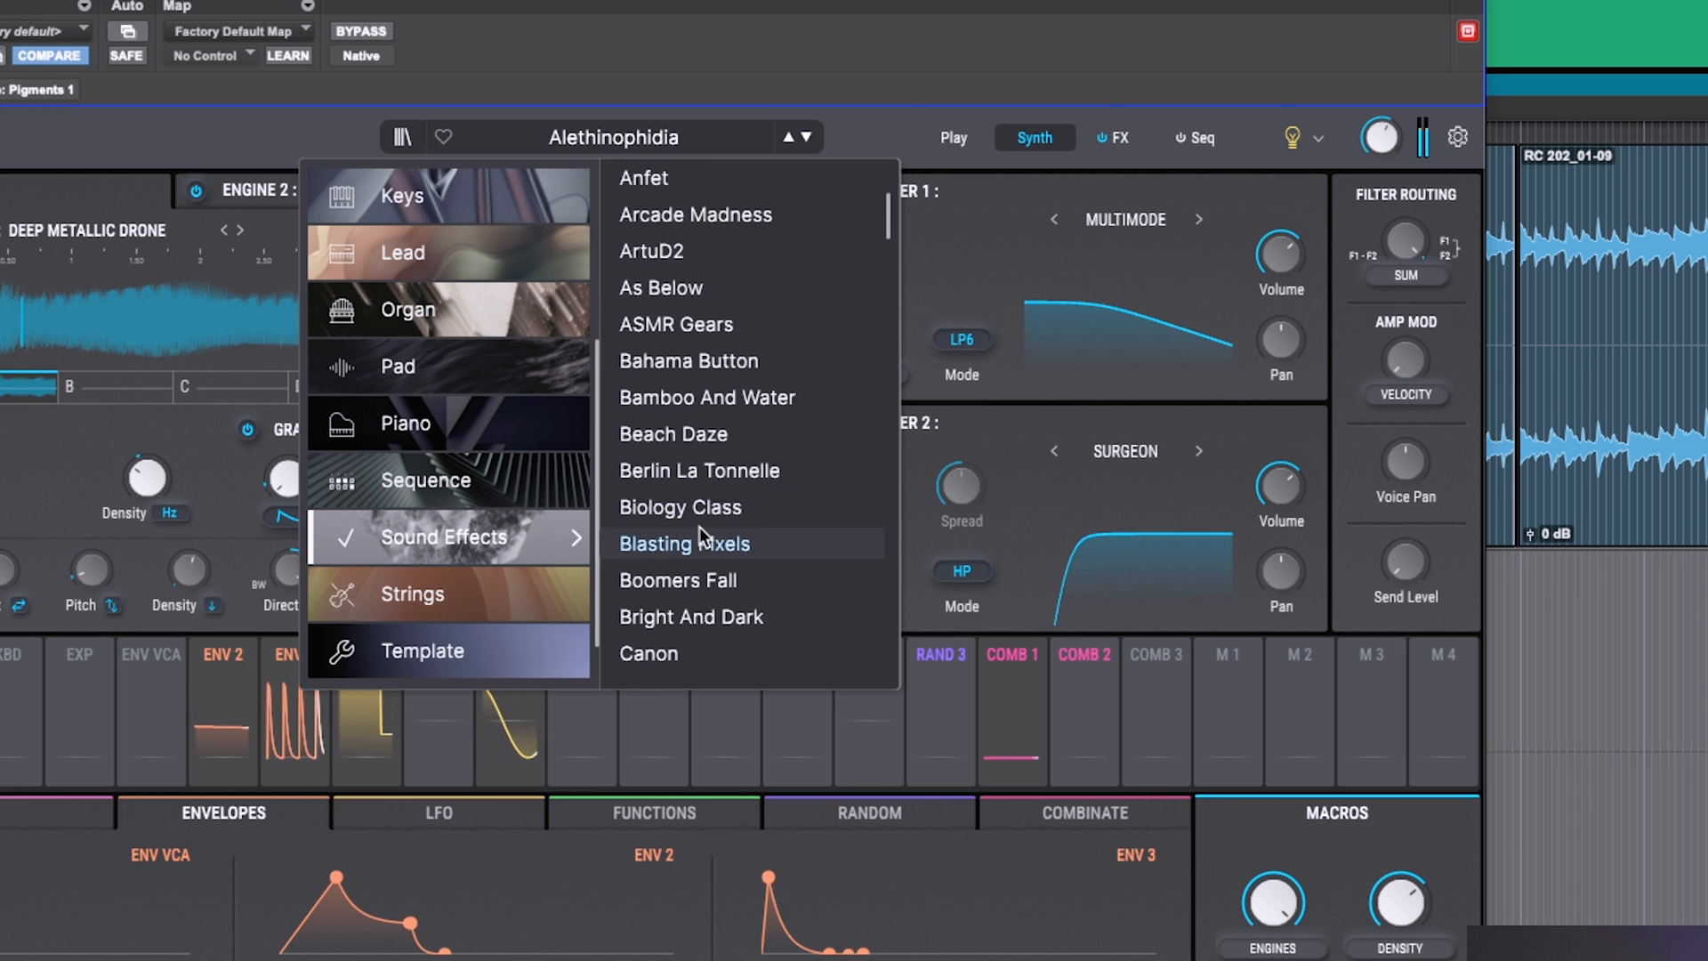
{"action": "left_click", "coordinate": [700, 530]}
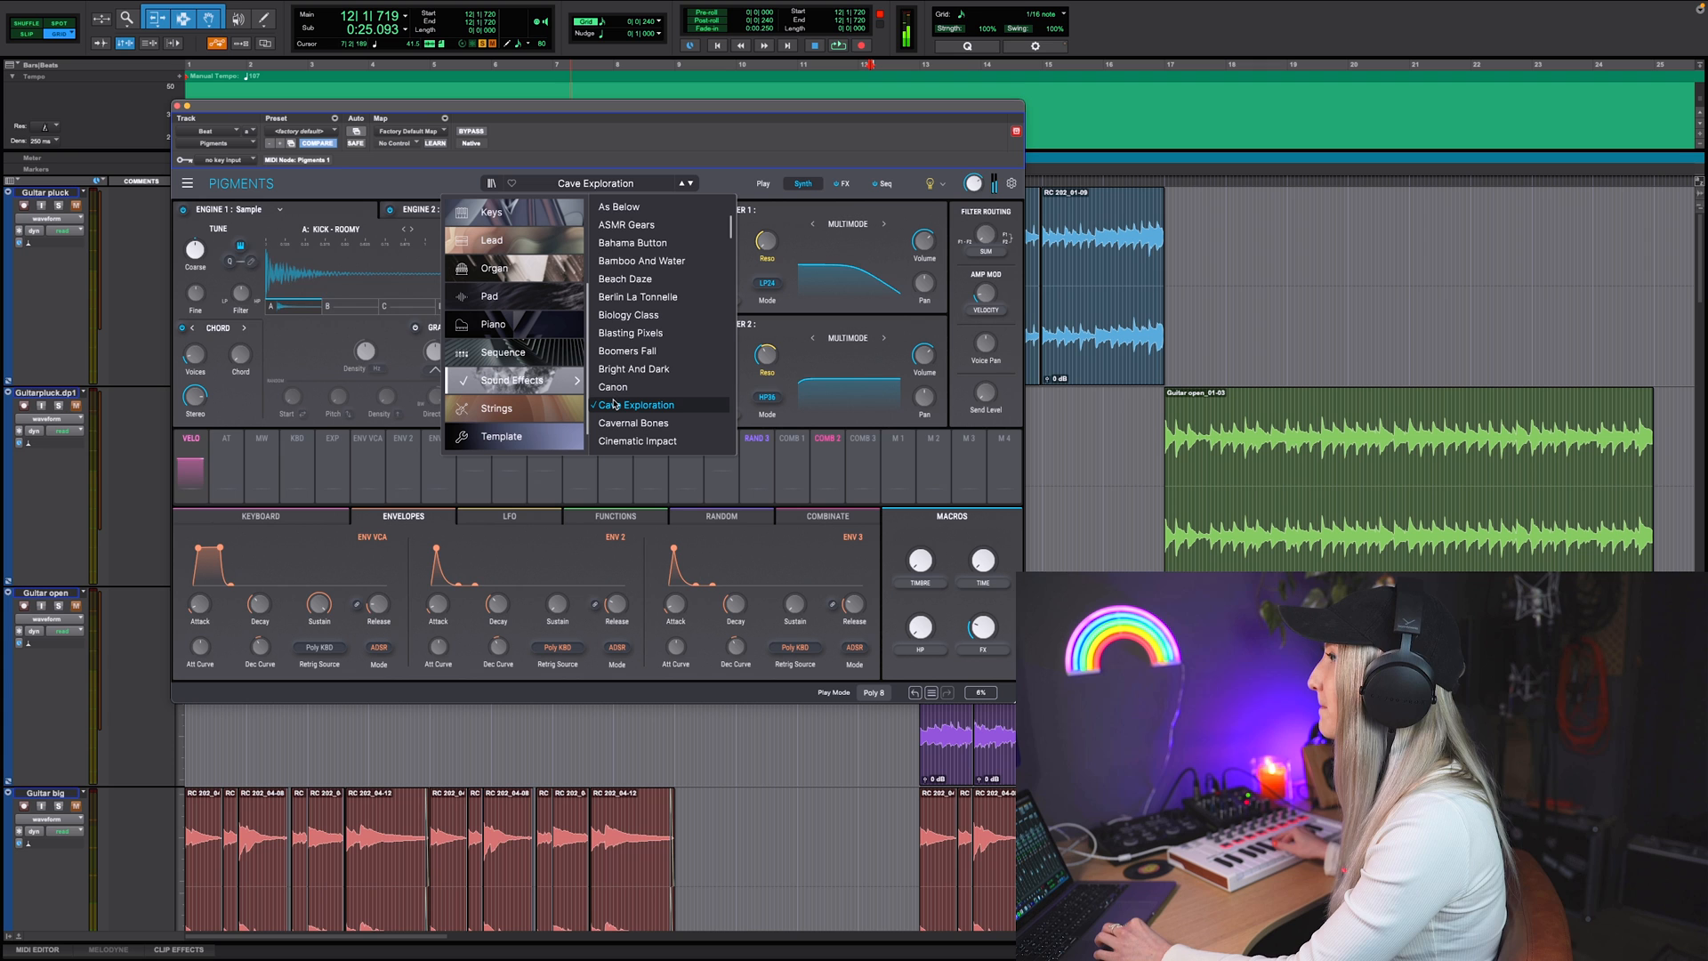
{"action": "left_click", "coordinate": [615, 403]}
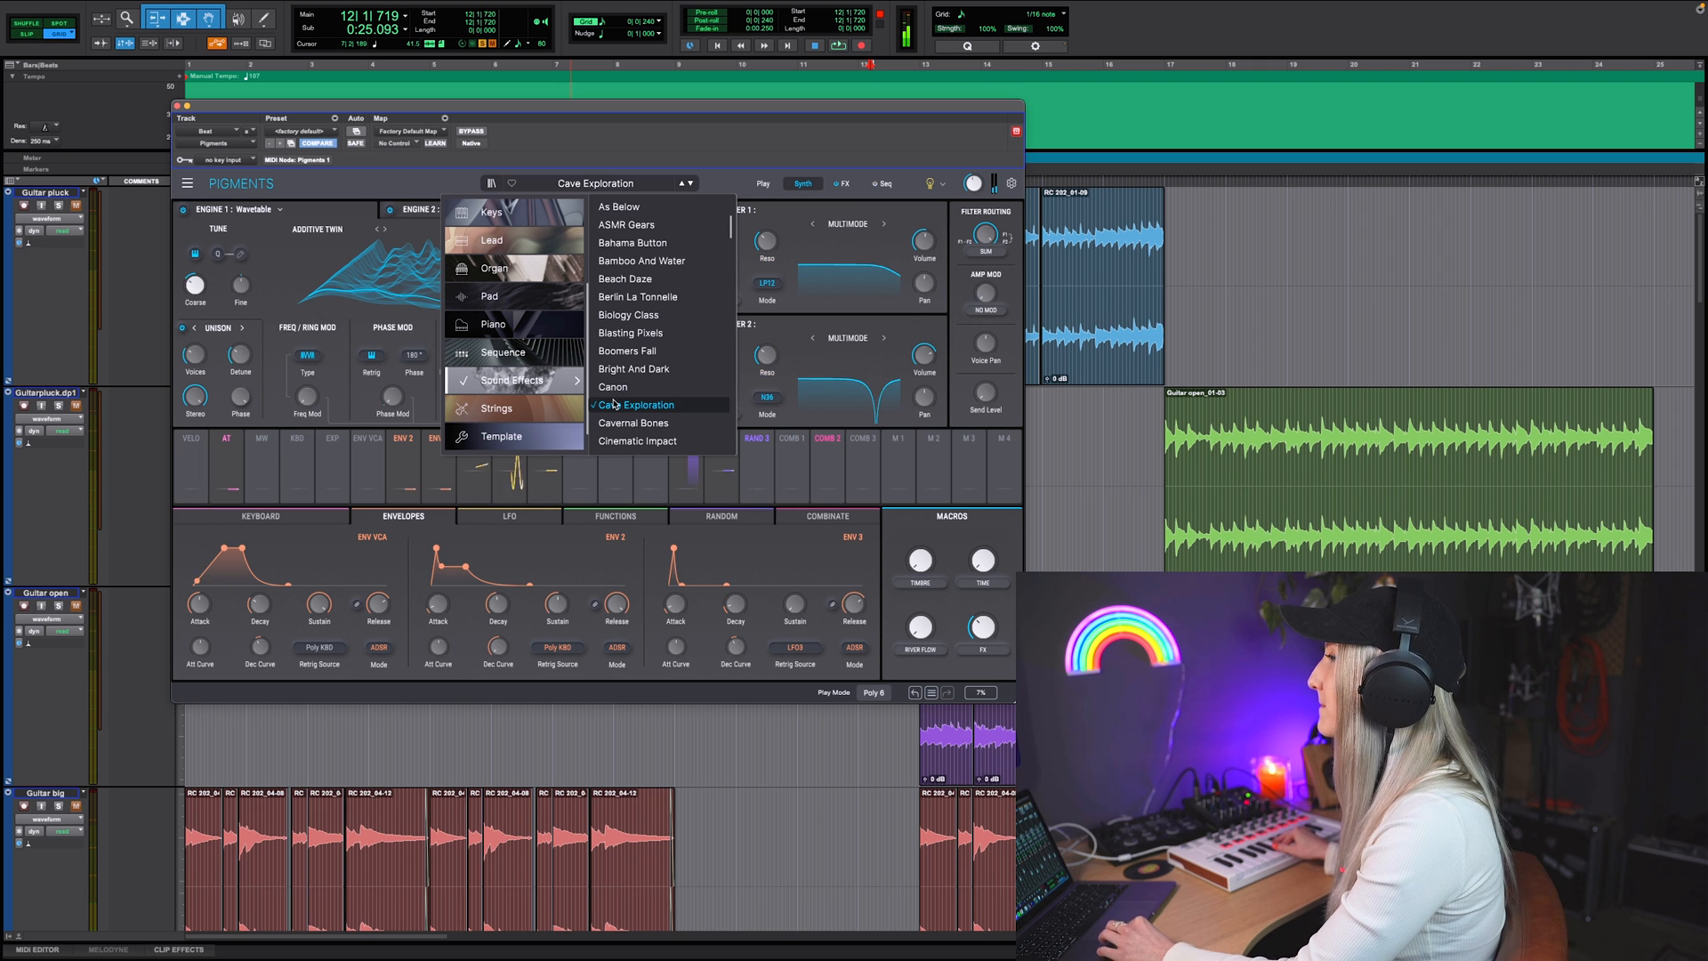
{"action": "scroll", "coordinate": [616, 404], "scroll_direction": "down", "scroll_amount": 5}
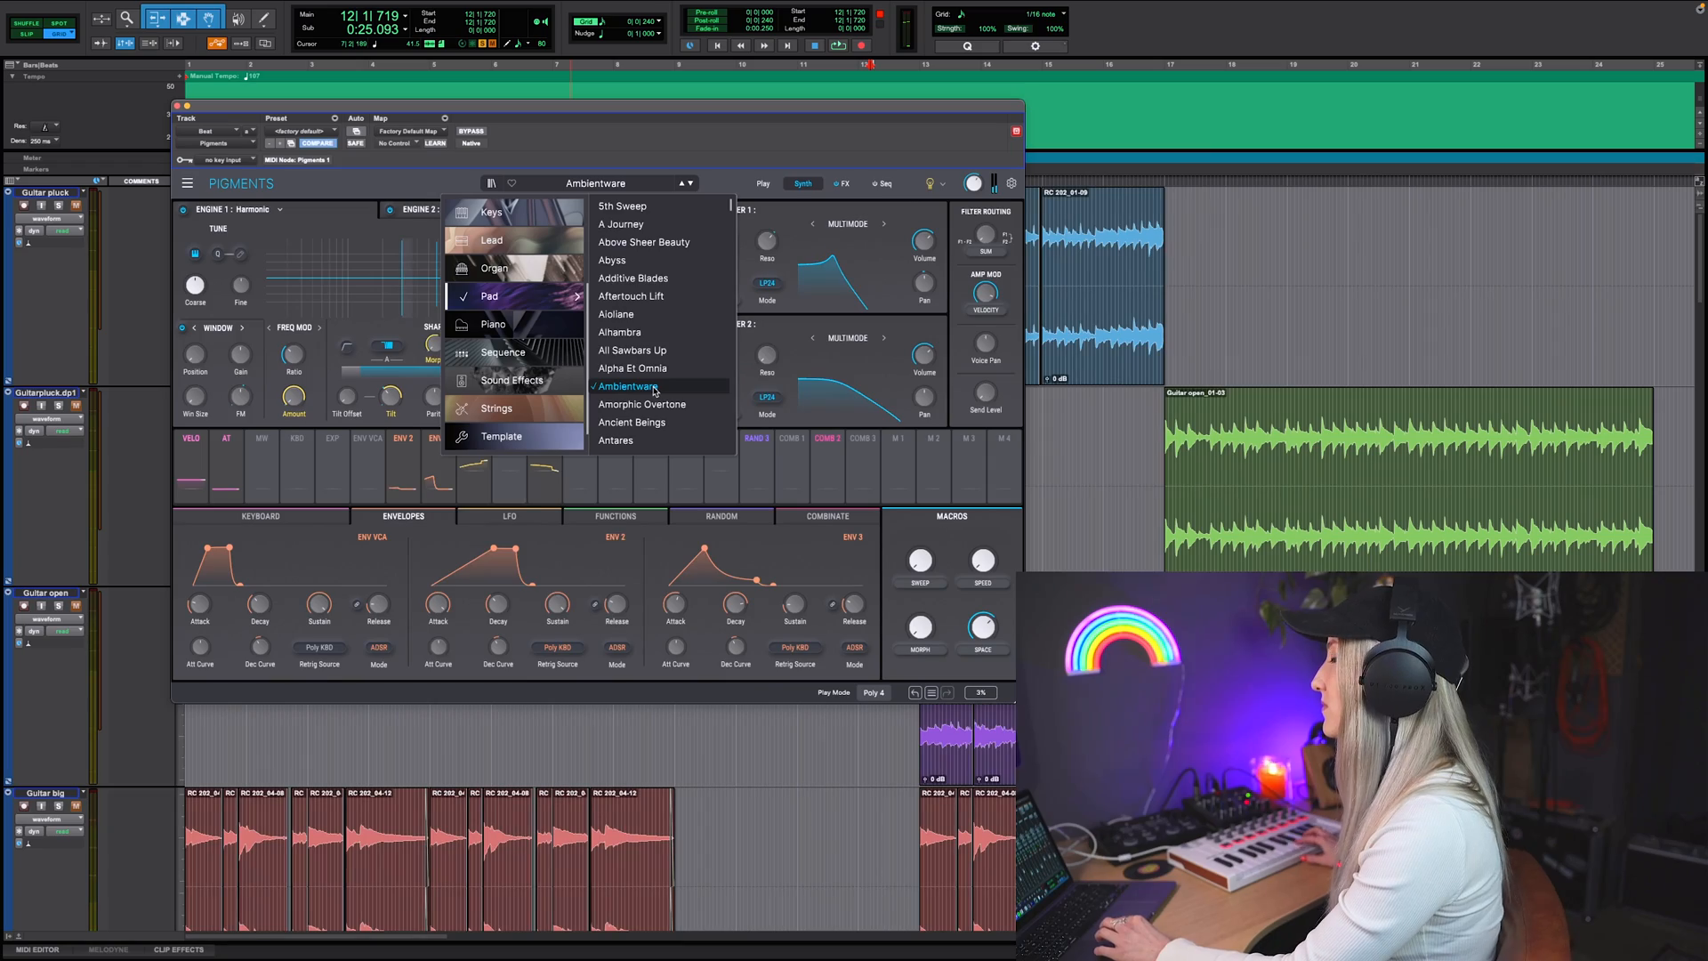
Step: Browse the Pigments Pad presets and move the instrument's window aside
{"action": "scroll", "coordinate": [655, 392], "scroll_direction": "down", "scroll_amount": 5}
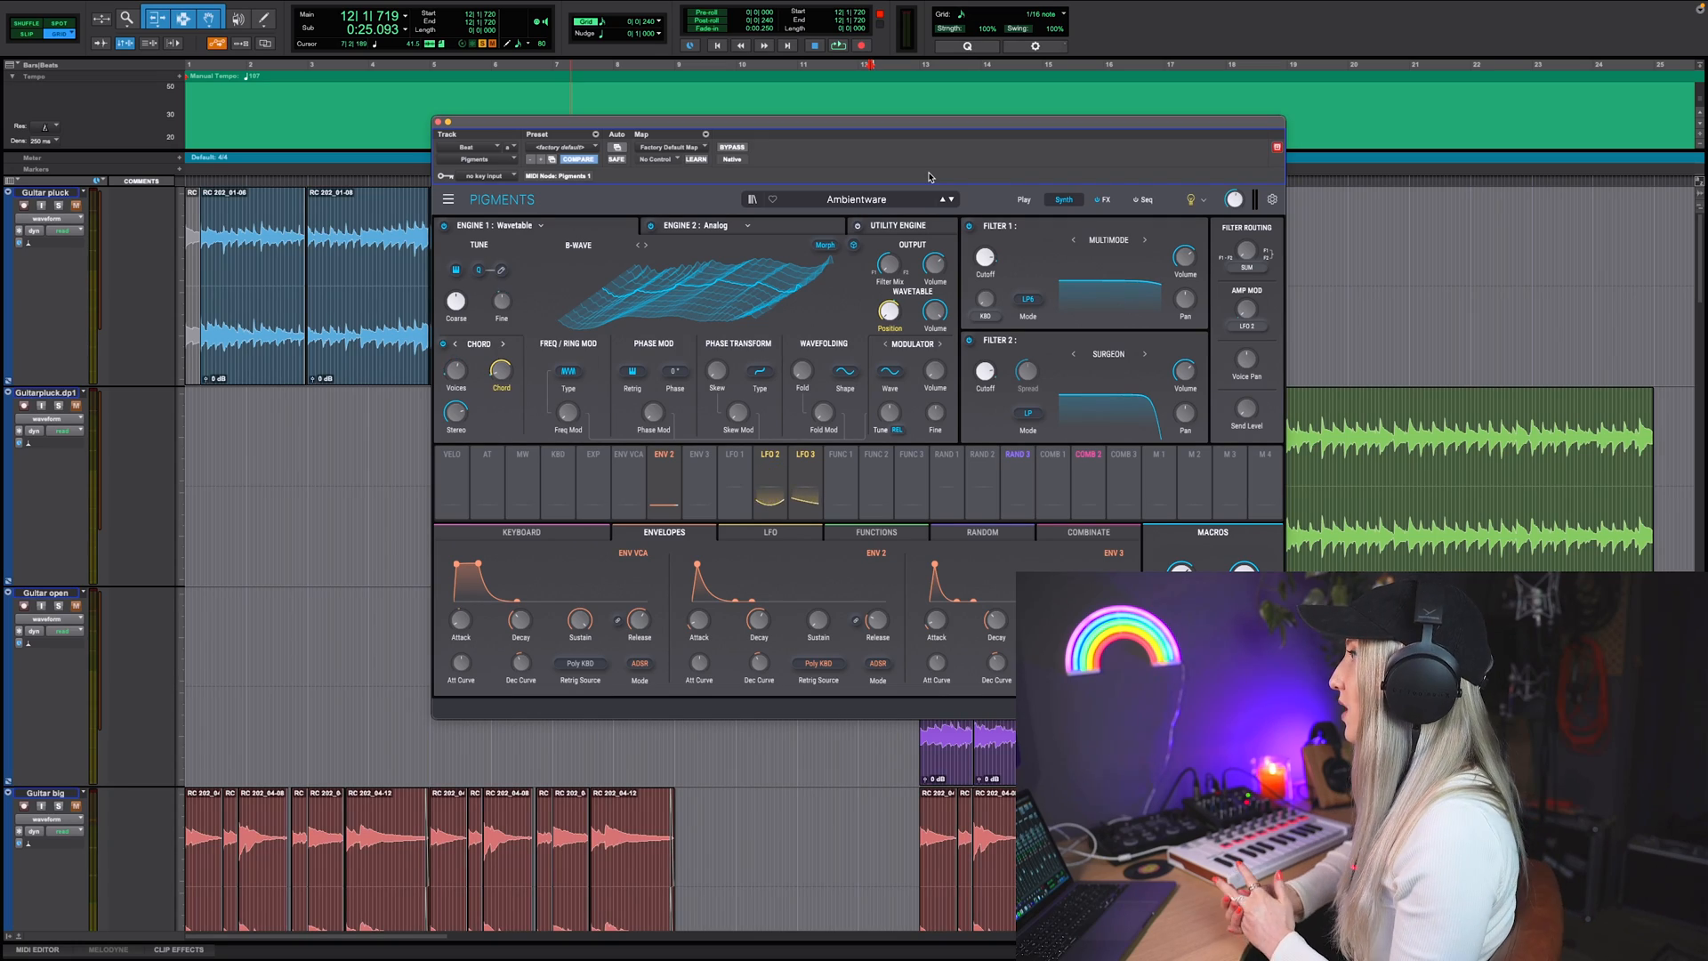
{"action": "left_click_drag", "start_coordinate": [876, 122], "coordinate": [1255, 91]}
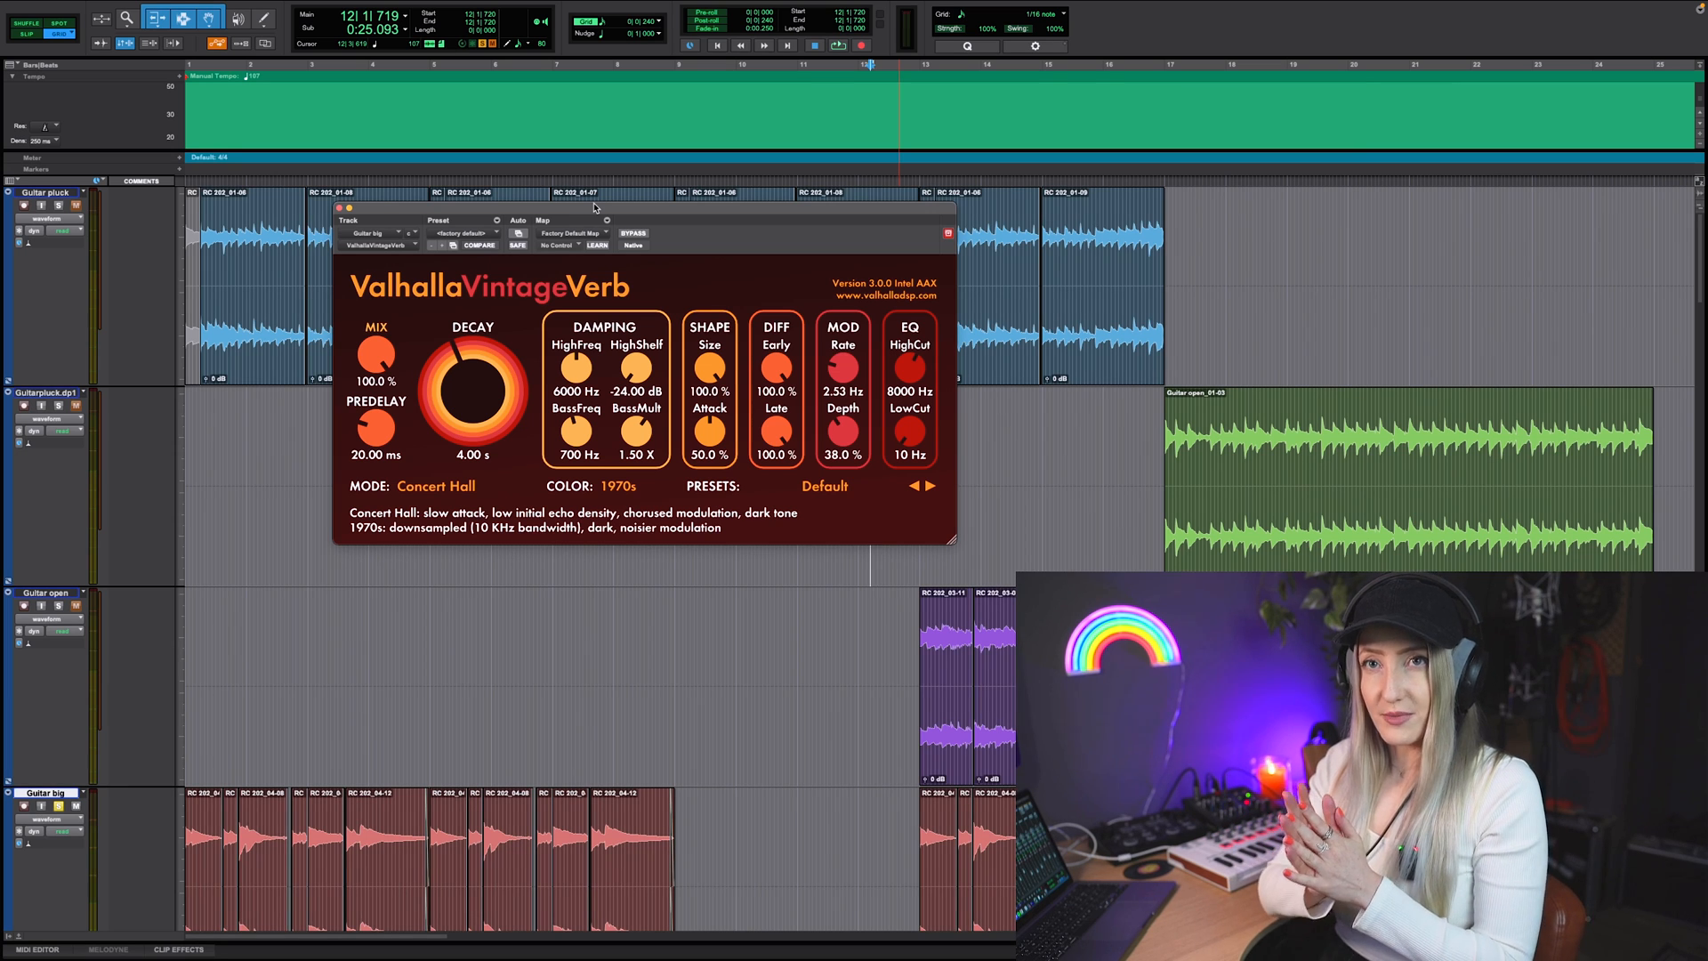
Step: Reposition the ValhallaVintageVerb and ValhallaSupermassive windows of the Guitar big track over the timeline
{"action": "left_click_drag", "start_coordinate": [678, 209], "coordinate": [675, 234]}
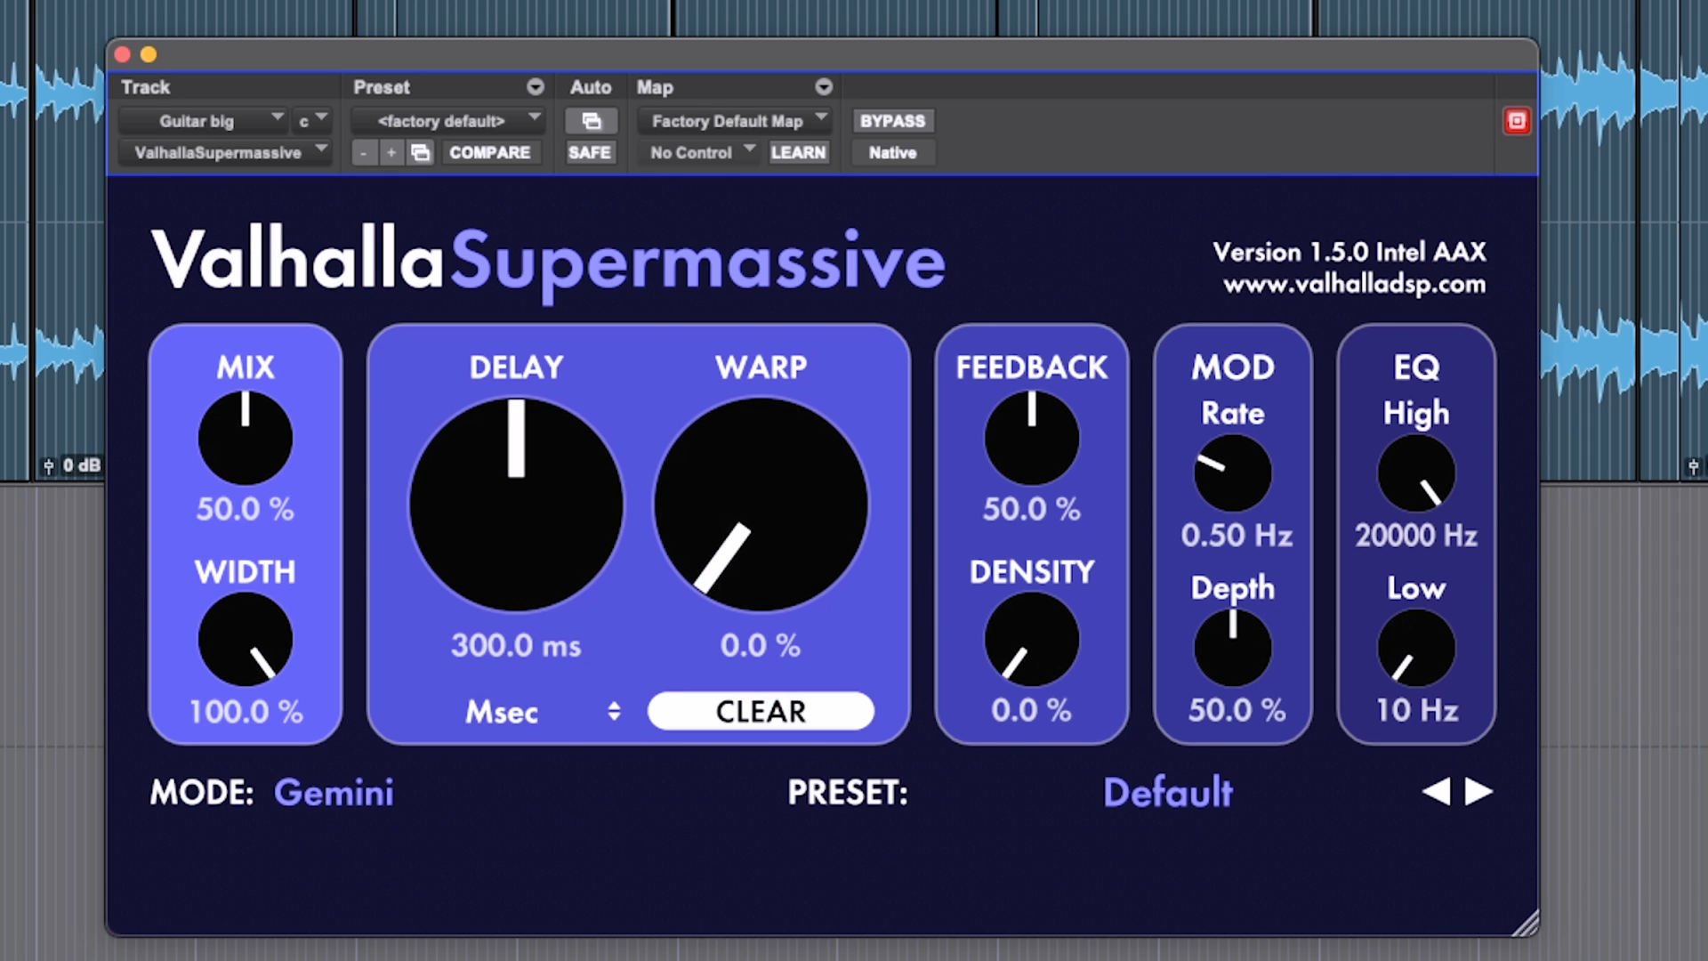
{"action": "left_click_drag", "start_coordinate": [804, 57], "coordinate": [1078, 151]}
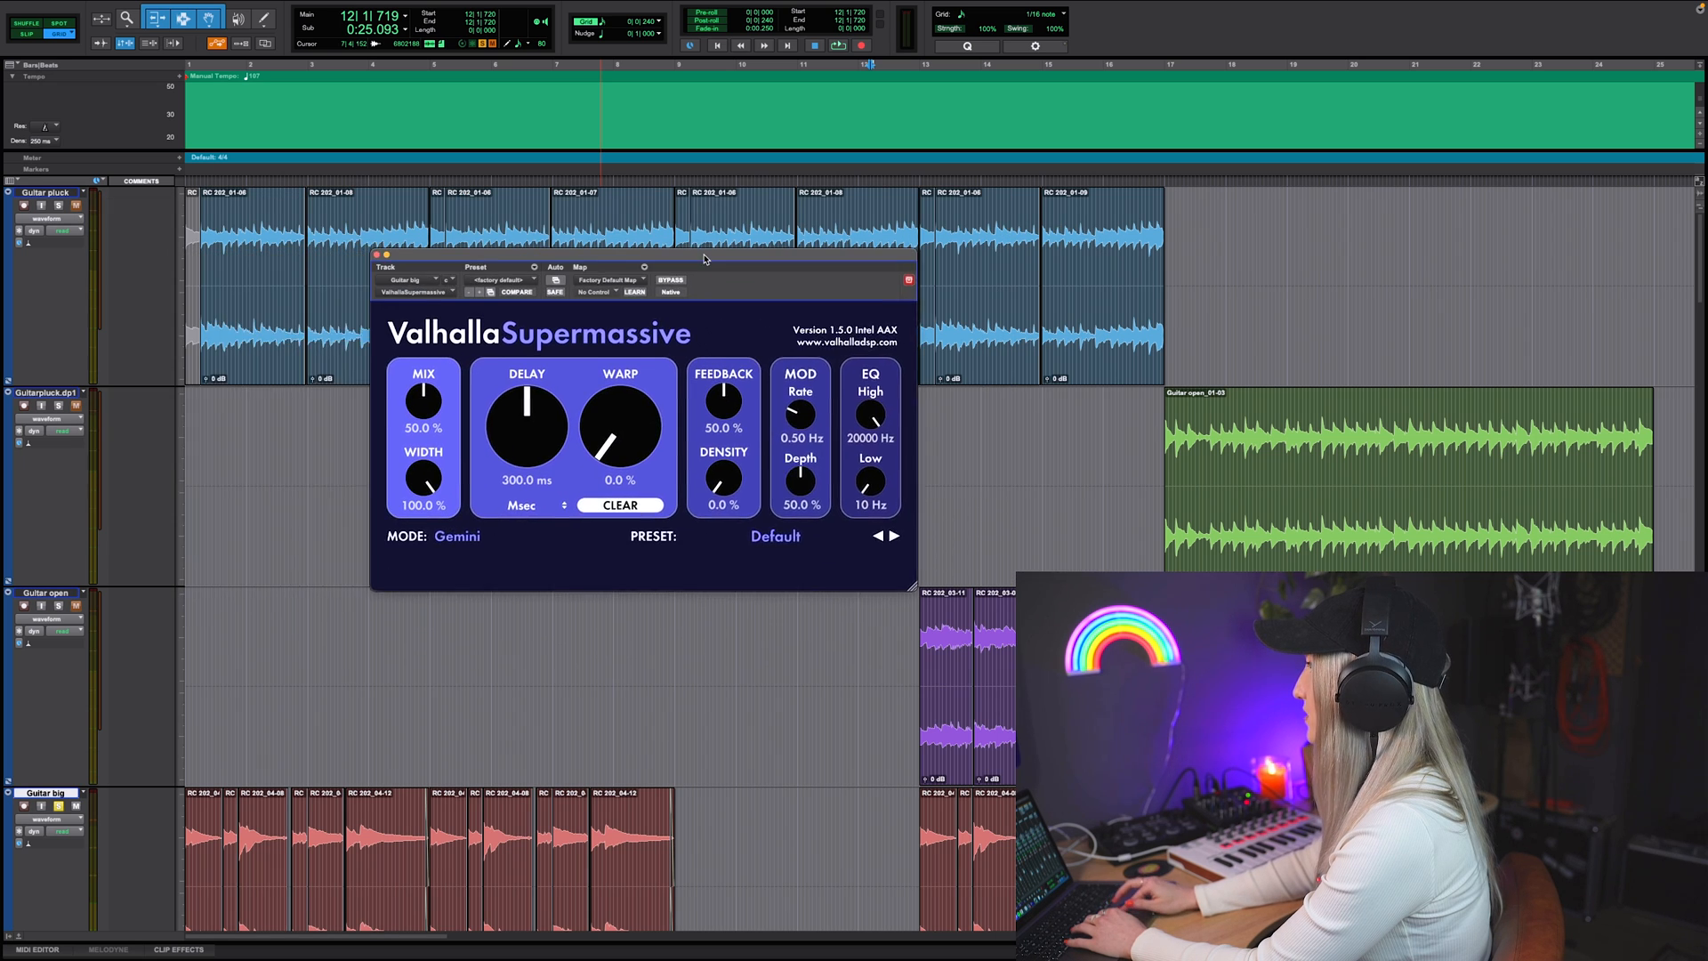
{"action": "left_click_drag", "start_coordinate": [706, 259], "coordinate": [546, 280]}
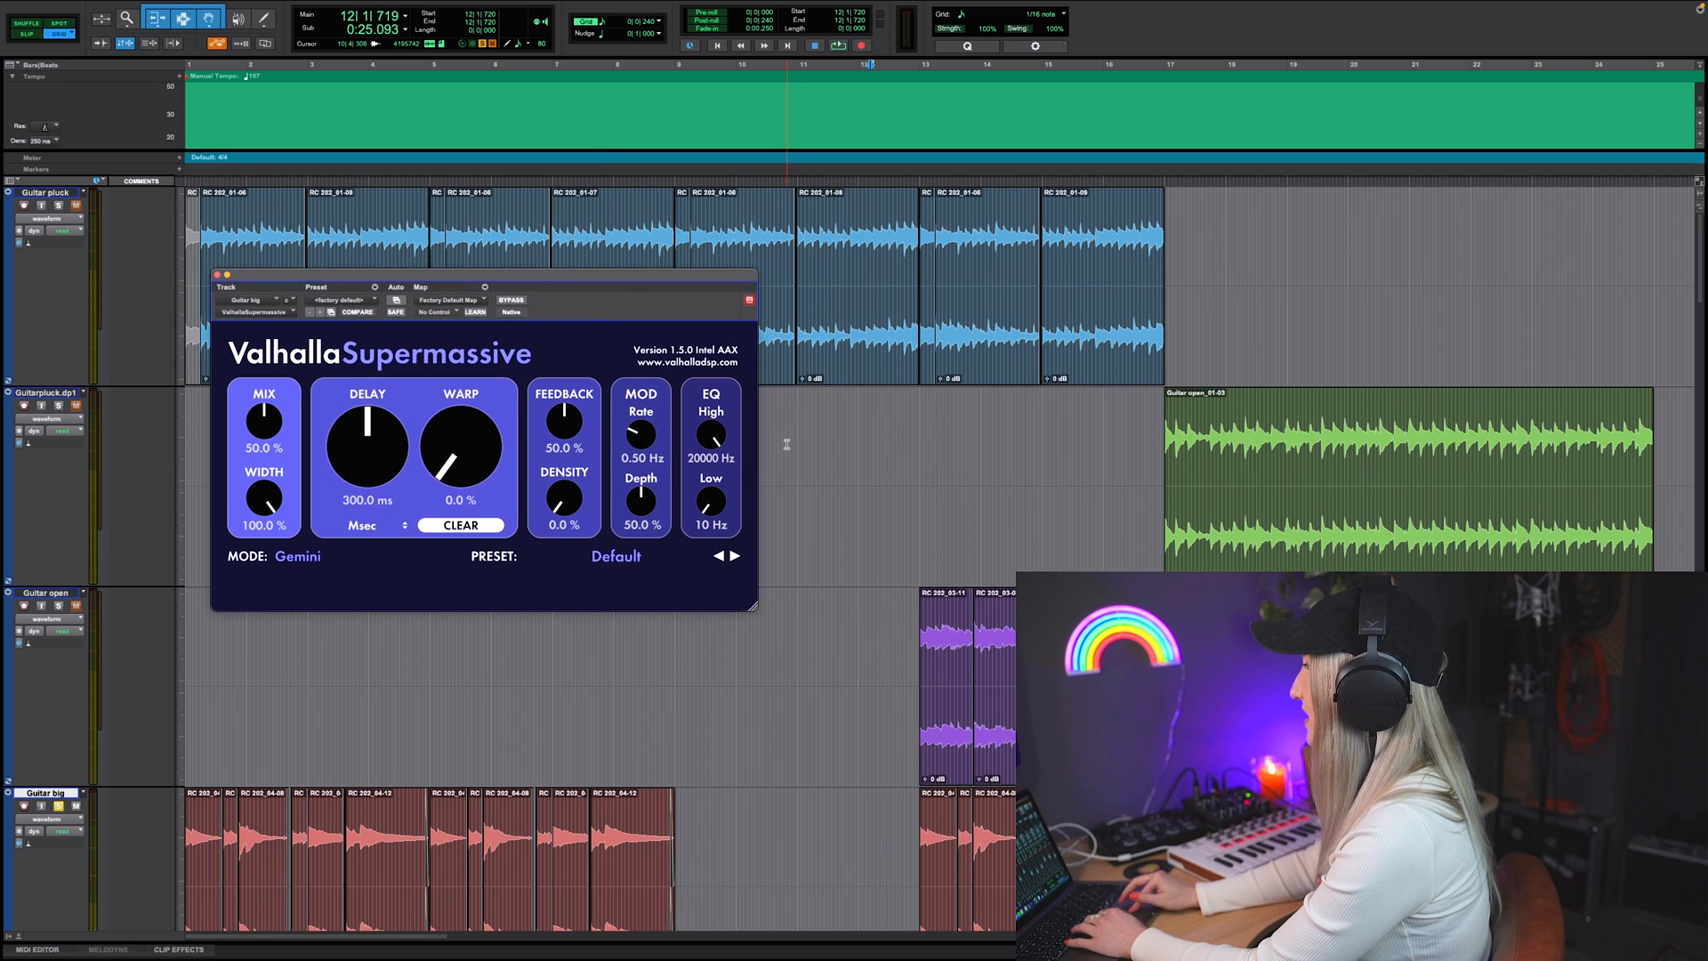
Step: Play the Guitar big passage near bar 13 without and with Supermassive, raising the plug-in's Feedback to 61.0 %
{"action": "scroll", "coordinate": [865, 551], "scroll_direction": "down", "scroll_amount": 5}
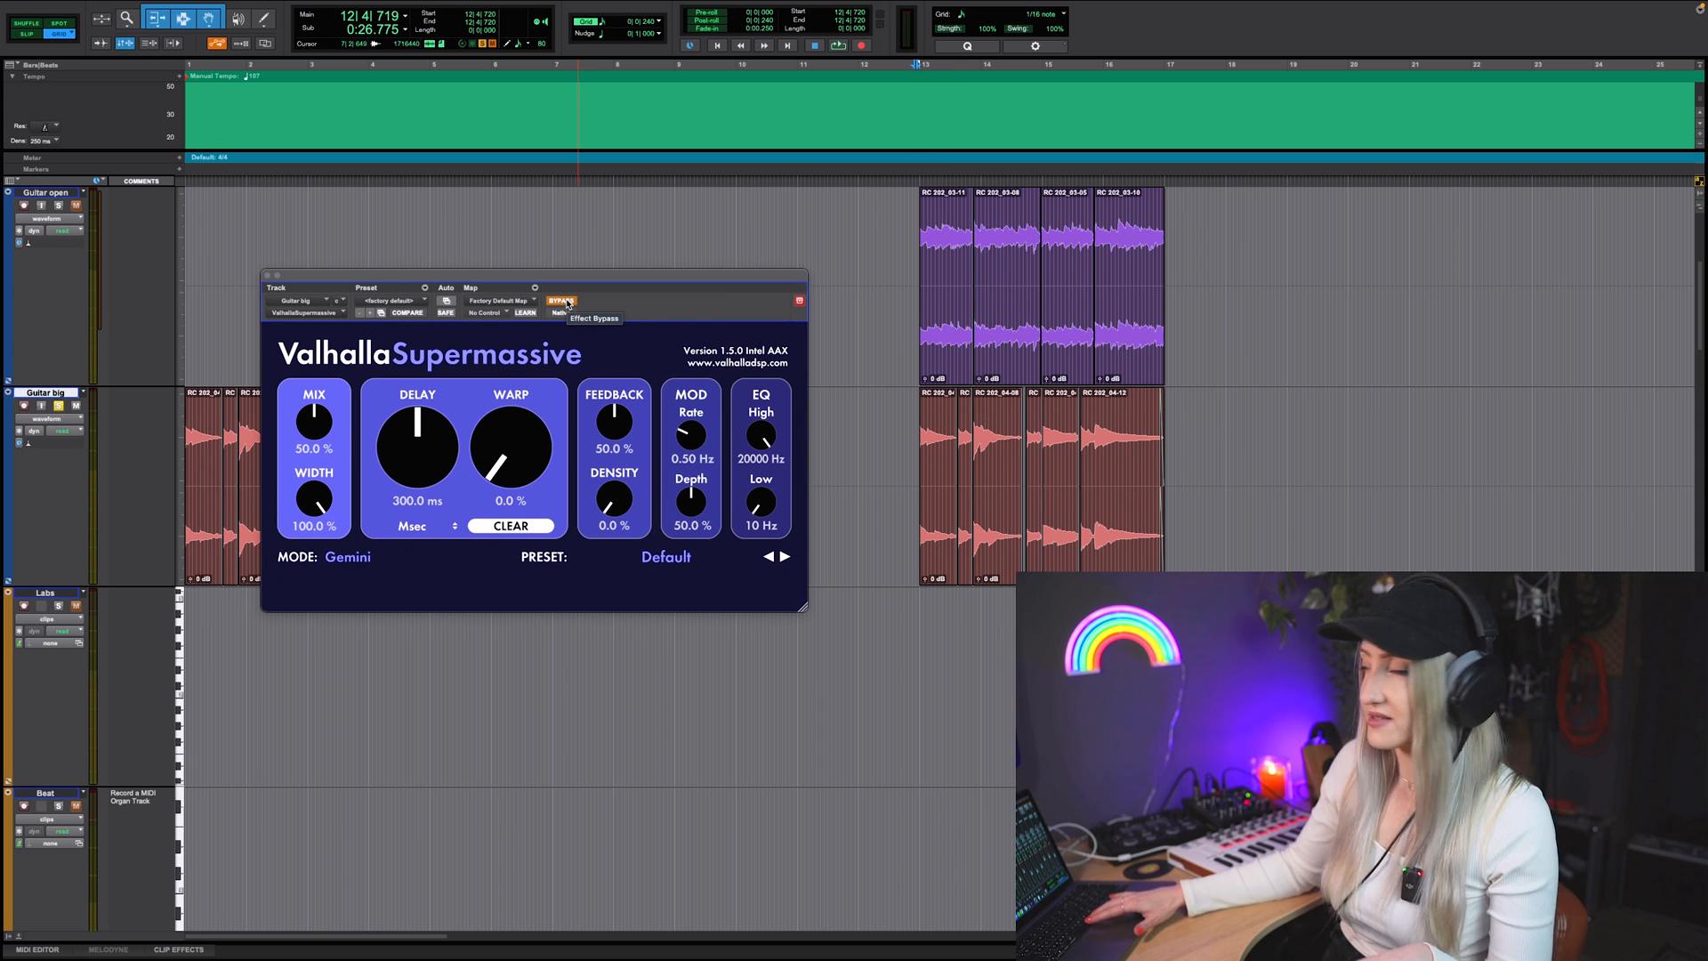
{"action": "key", "text": "space"}
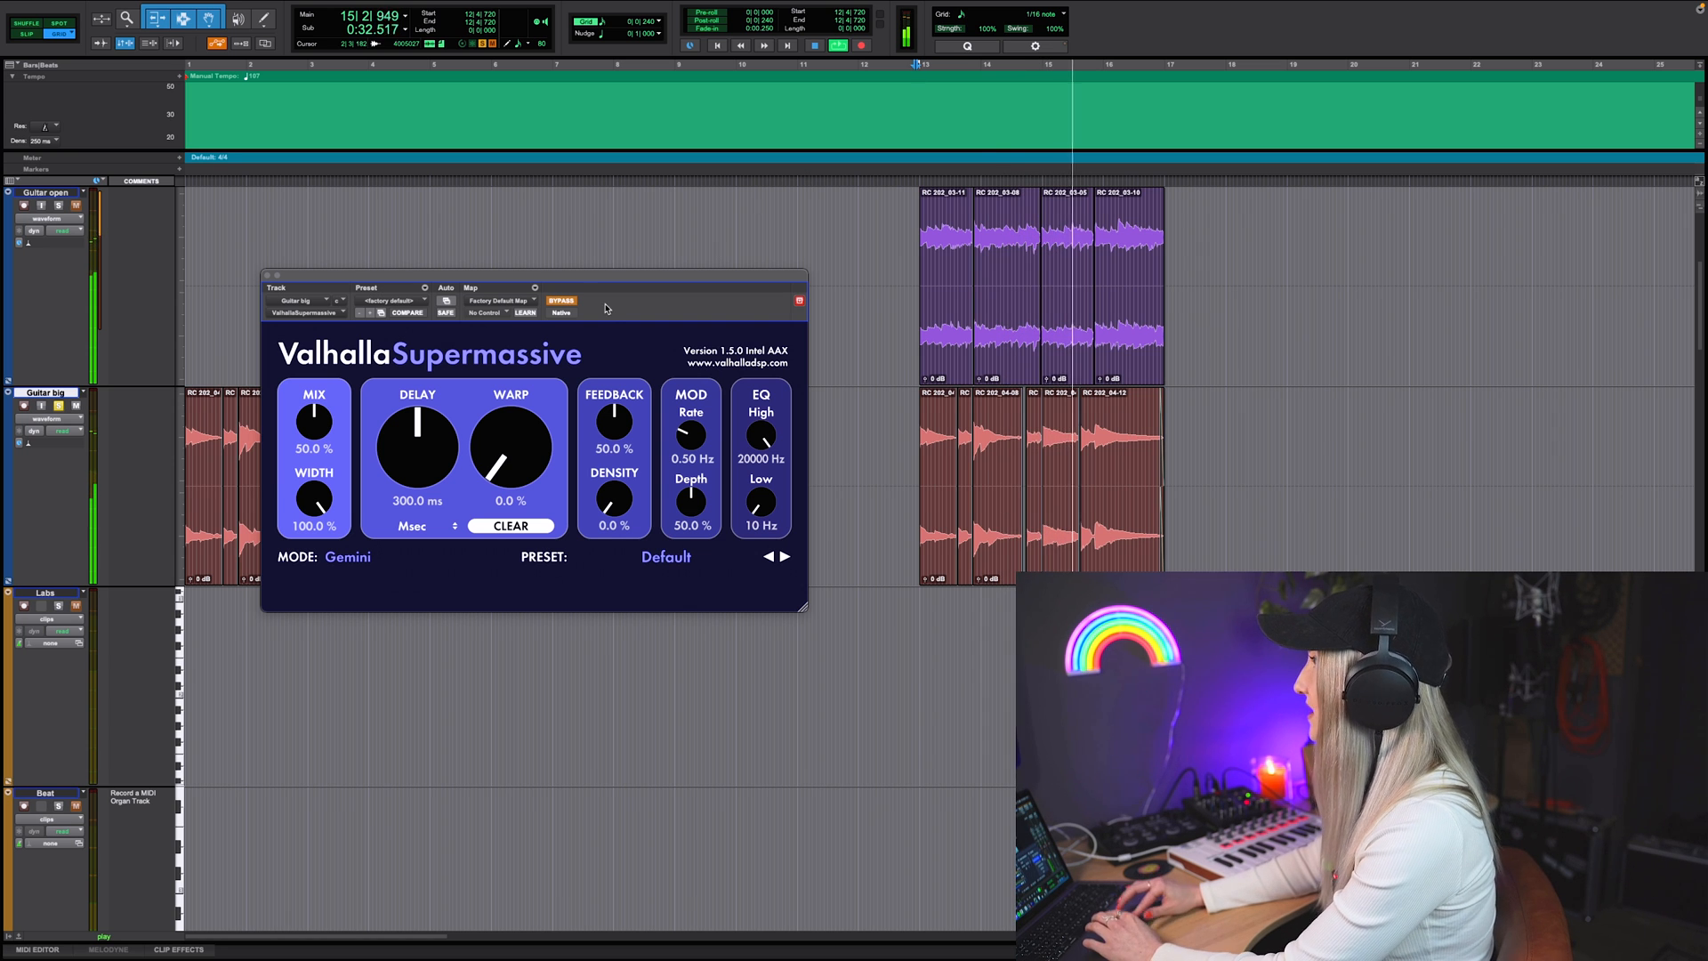
{"action": "left_click", "coordinate": [918, 71]}
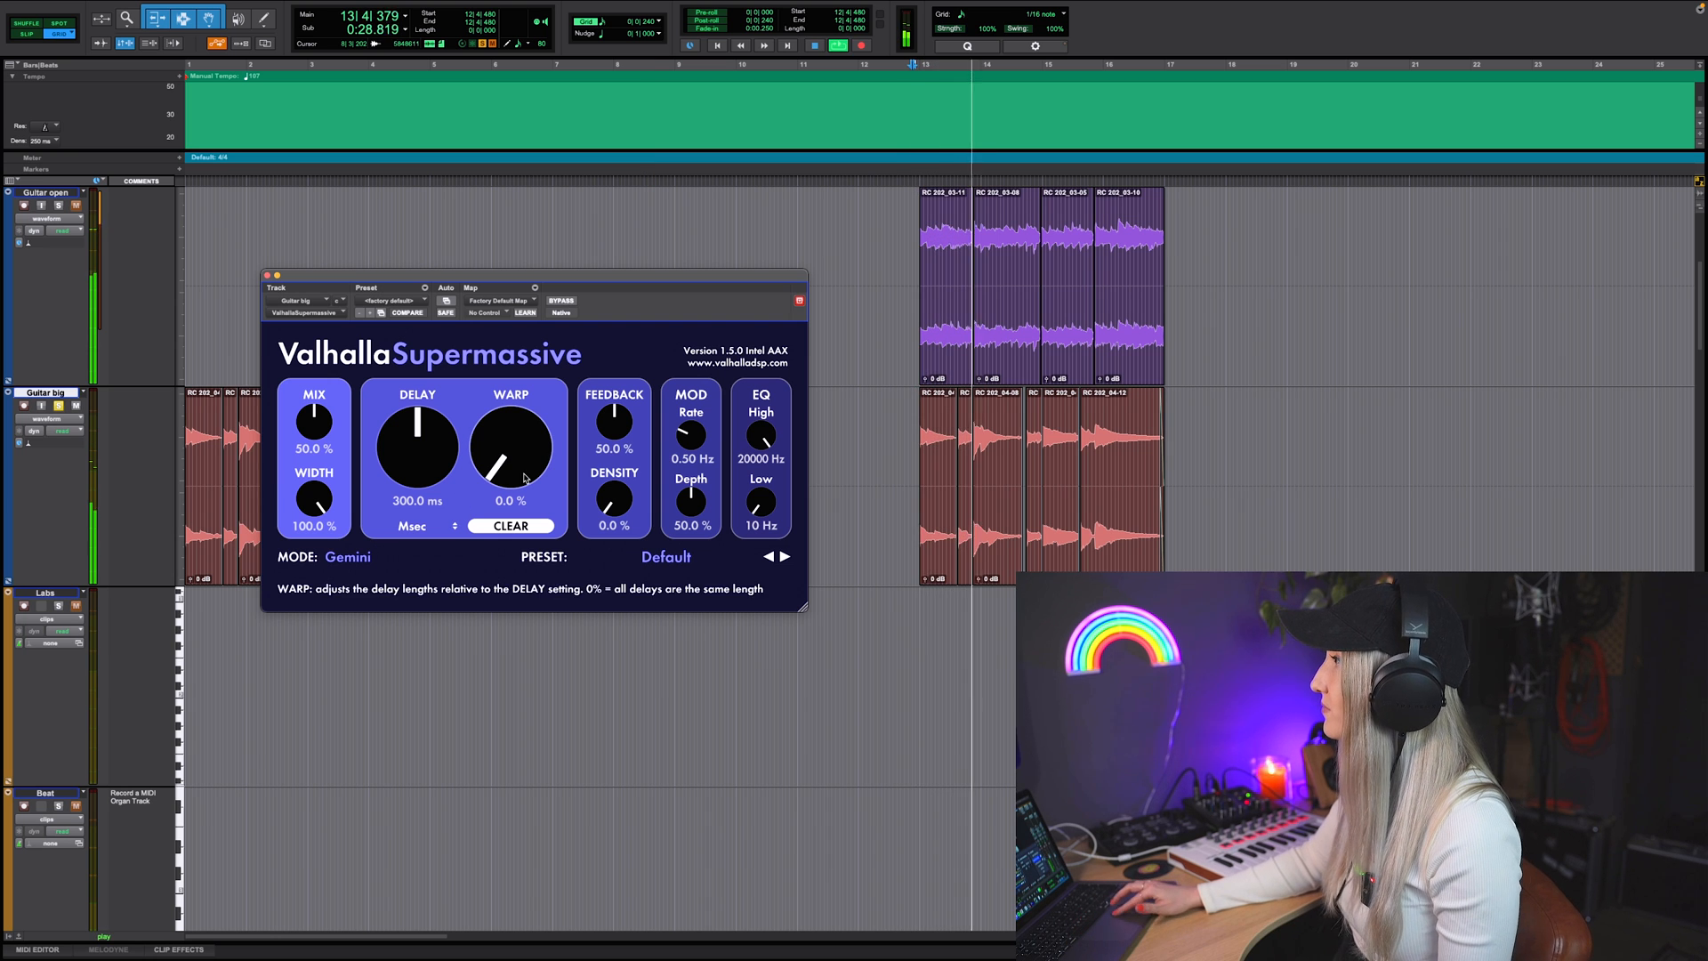
{"action": "left_click_drag", "start_coordinate": [614, 426], "coordinate": [615, 403]}
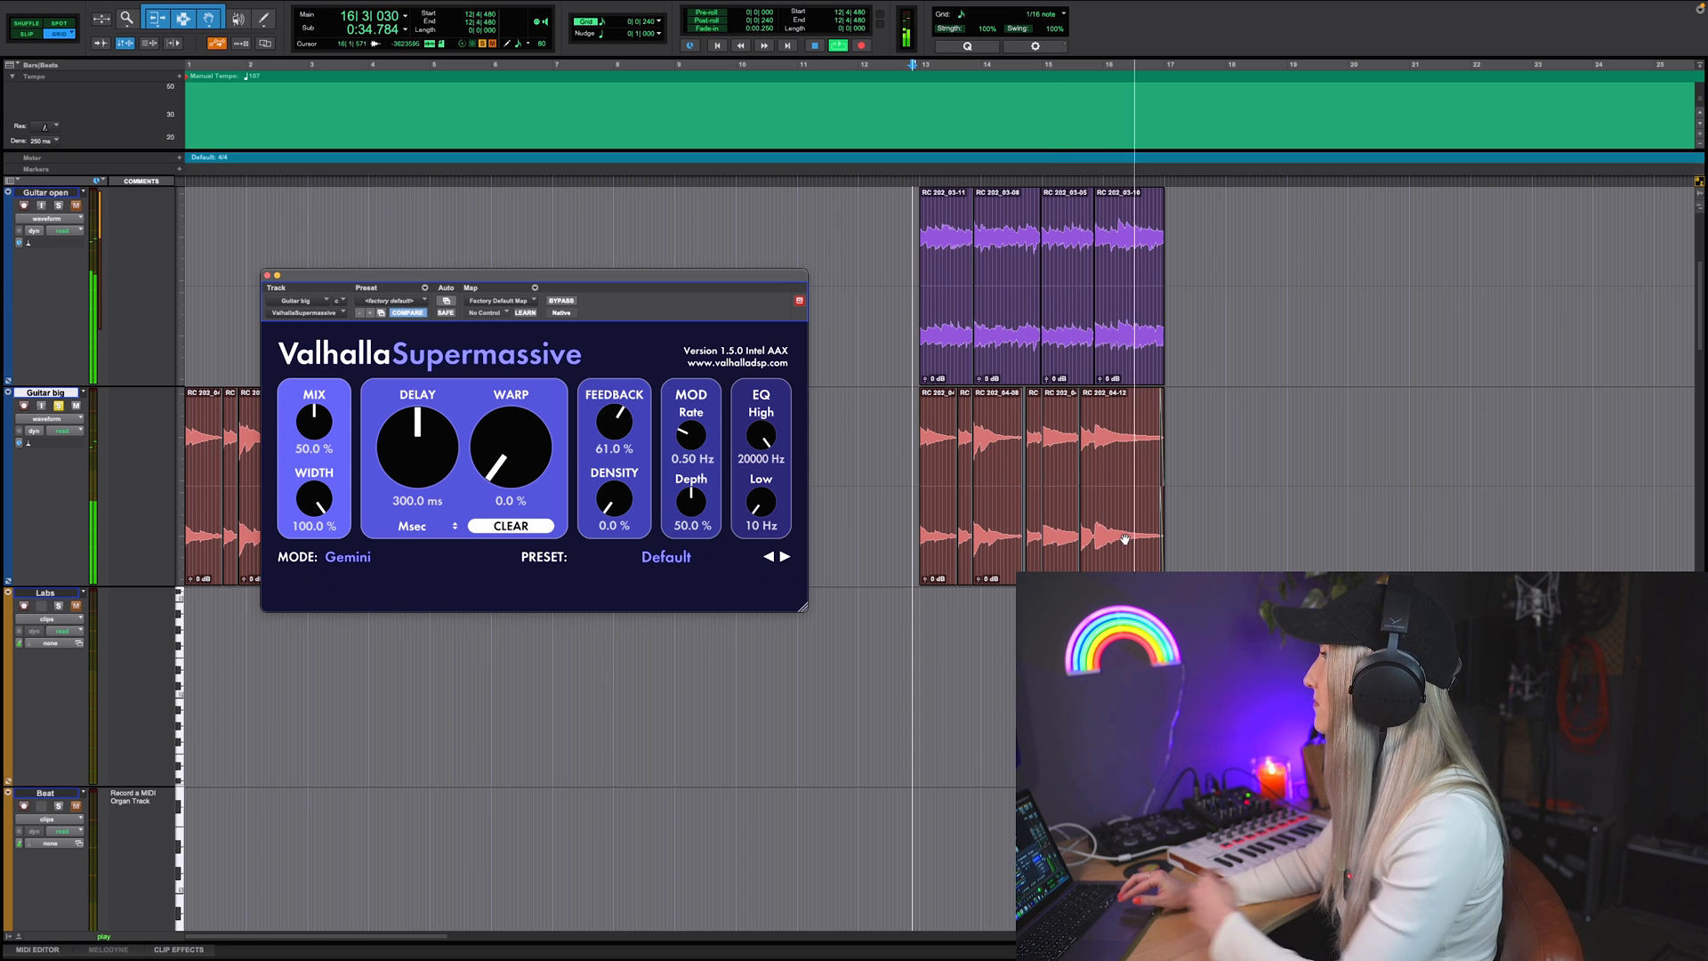
{"action": "key", "text": "space"}
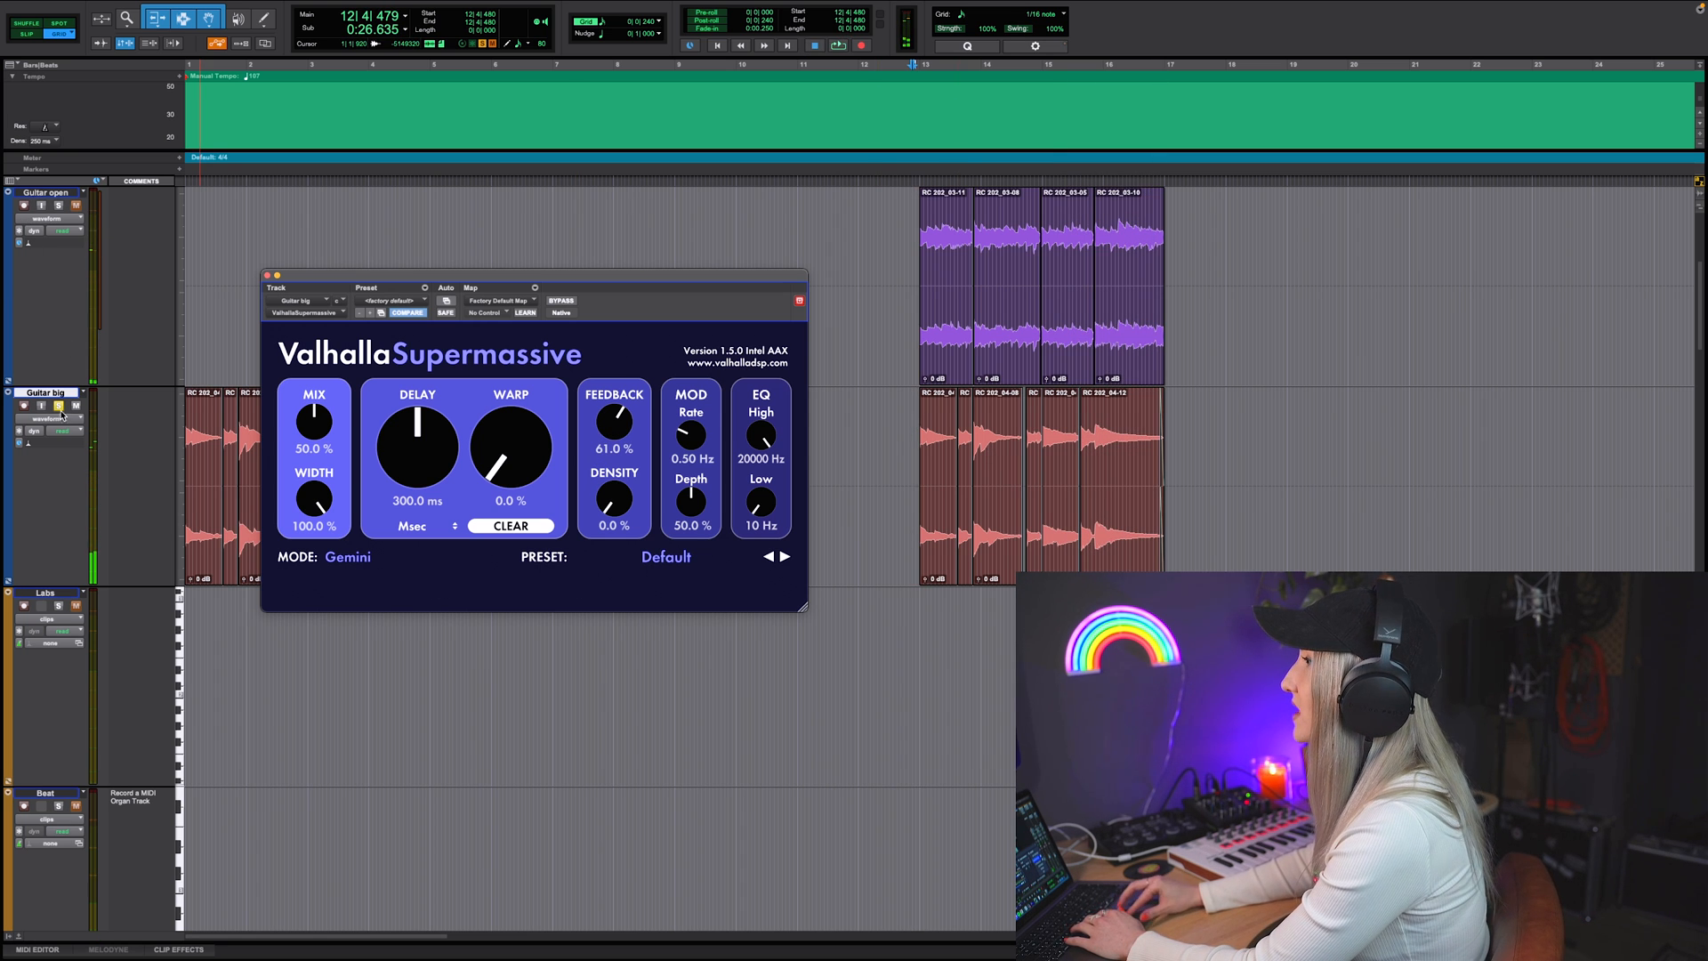
Step: Audition the Supermassive modes Hydra, Centaurus, Andromeda and Cassiopeia on the Guitar big track during playback
{"action": "left_click_drag", "start_coordinate": [456, 283], "coordinate": [597, 291]}
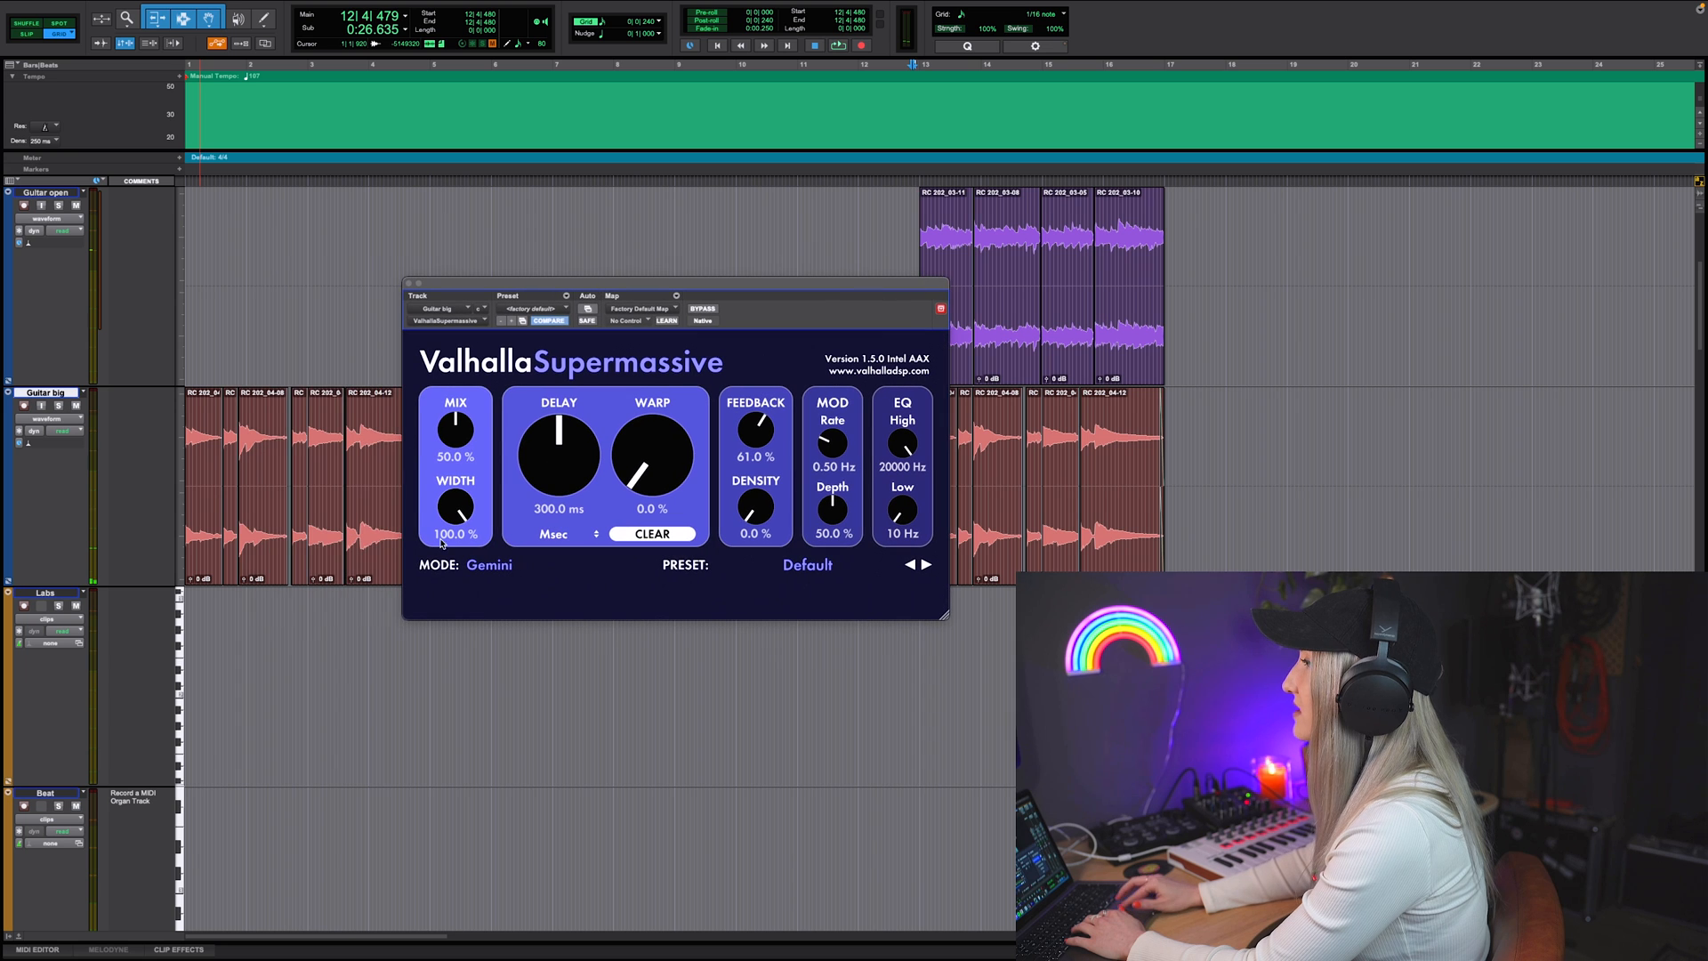
{"action": "left_click", "coordinate": [490, 569]}
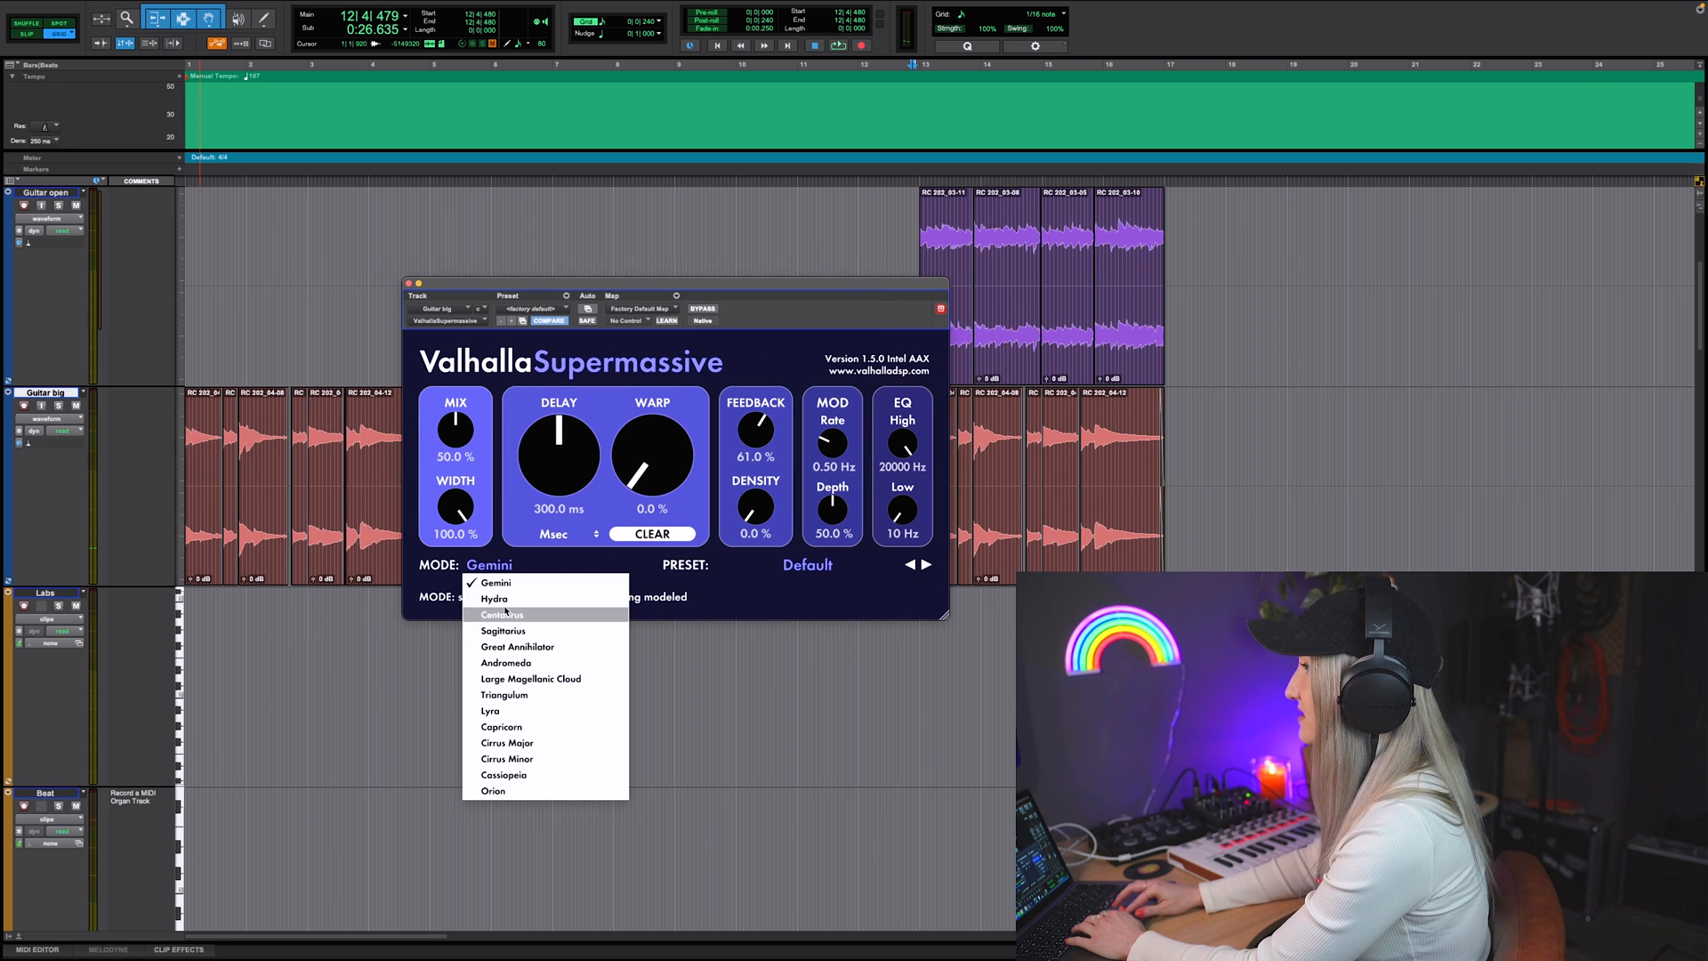
{"action": "left_click", "coordinate": [495, 598]}
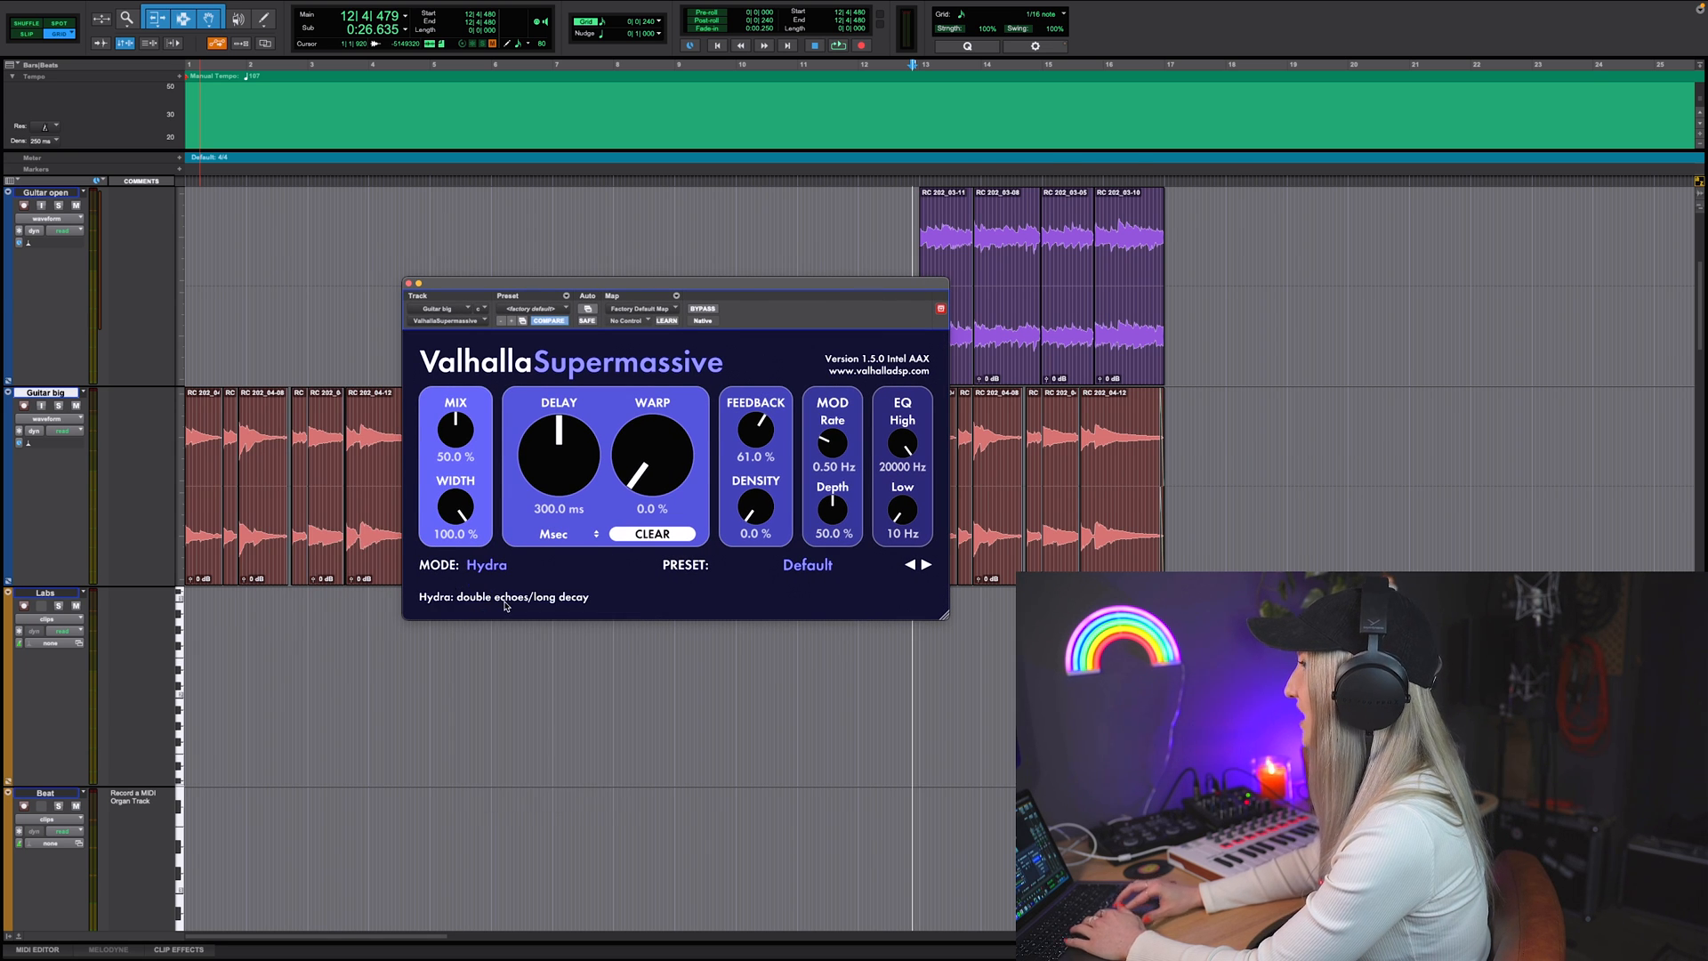
{"action": "key", "text": "space"}
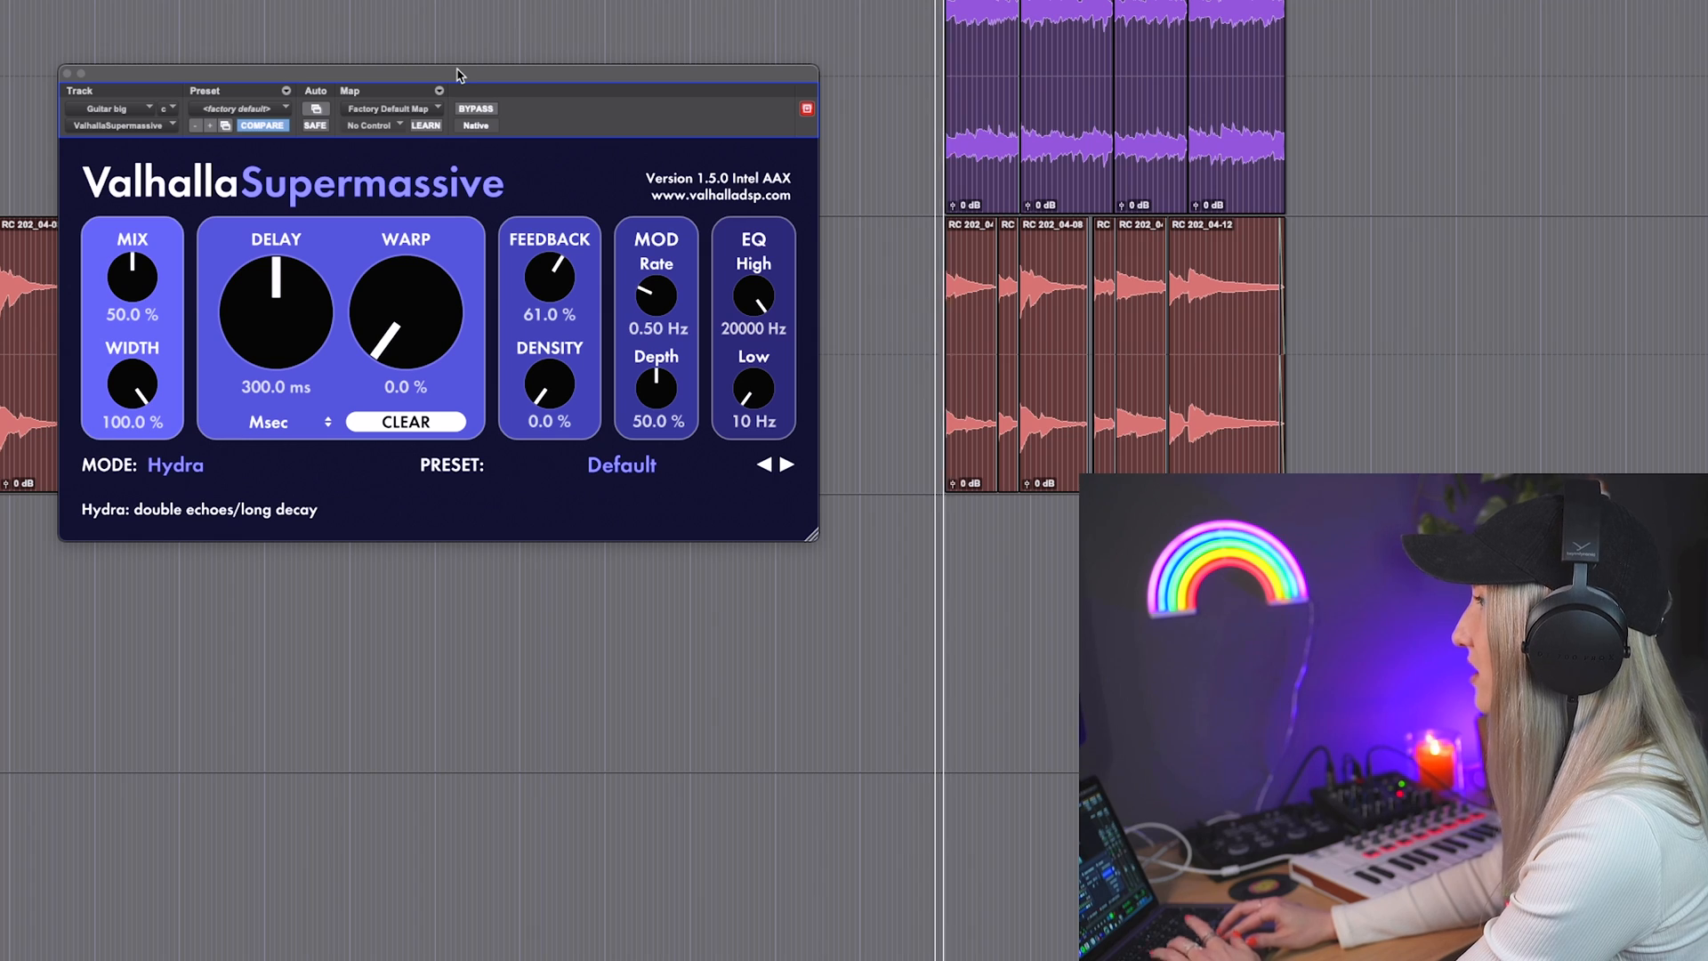
{"action": "left_click", "coordinate": [199, 476]}
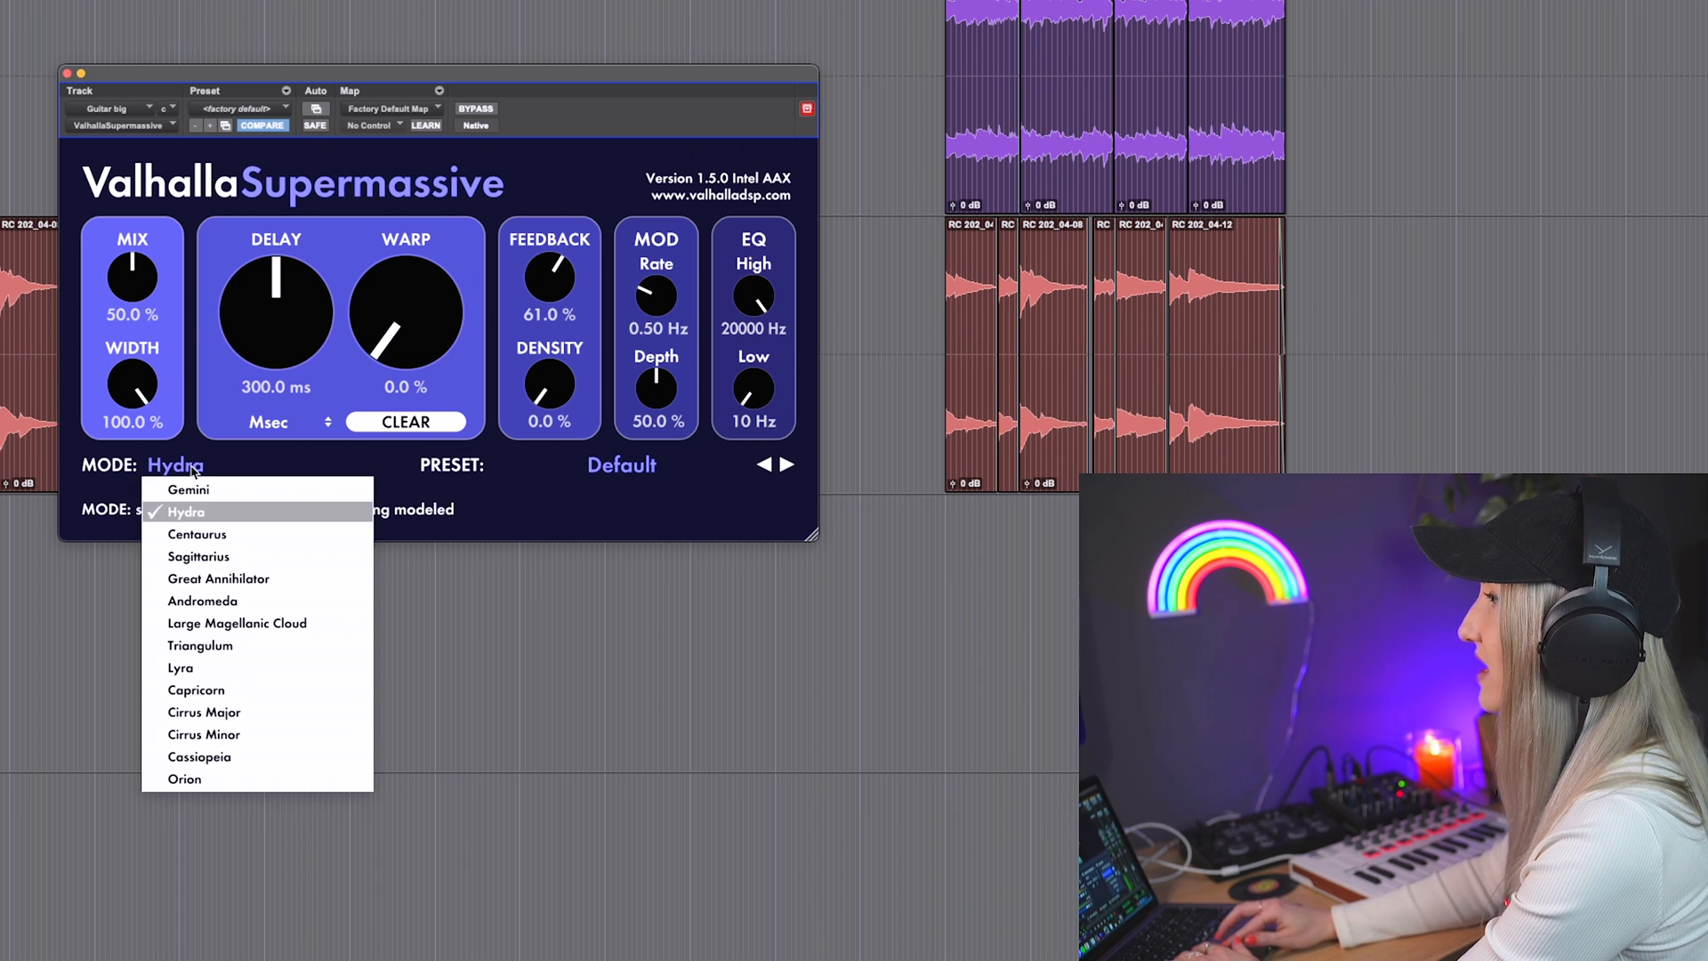
{"action": "left_click", "coordinate": [178, 545]}
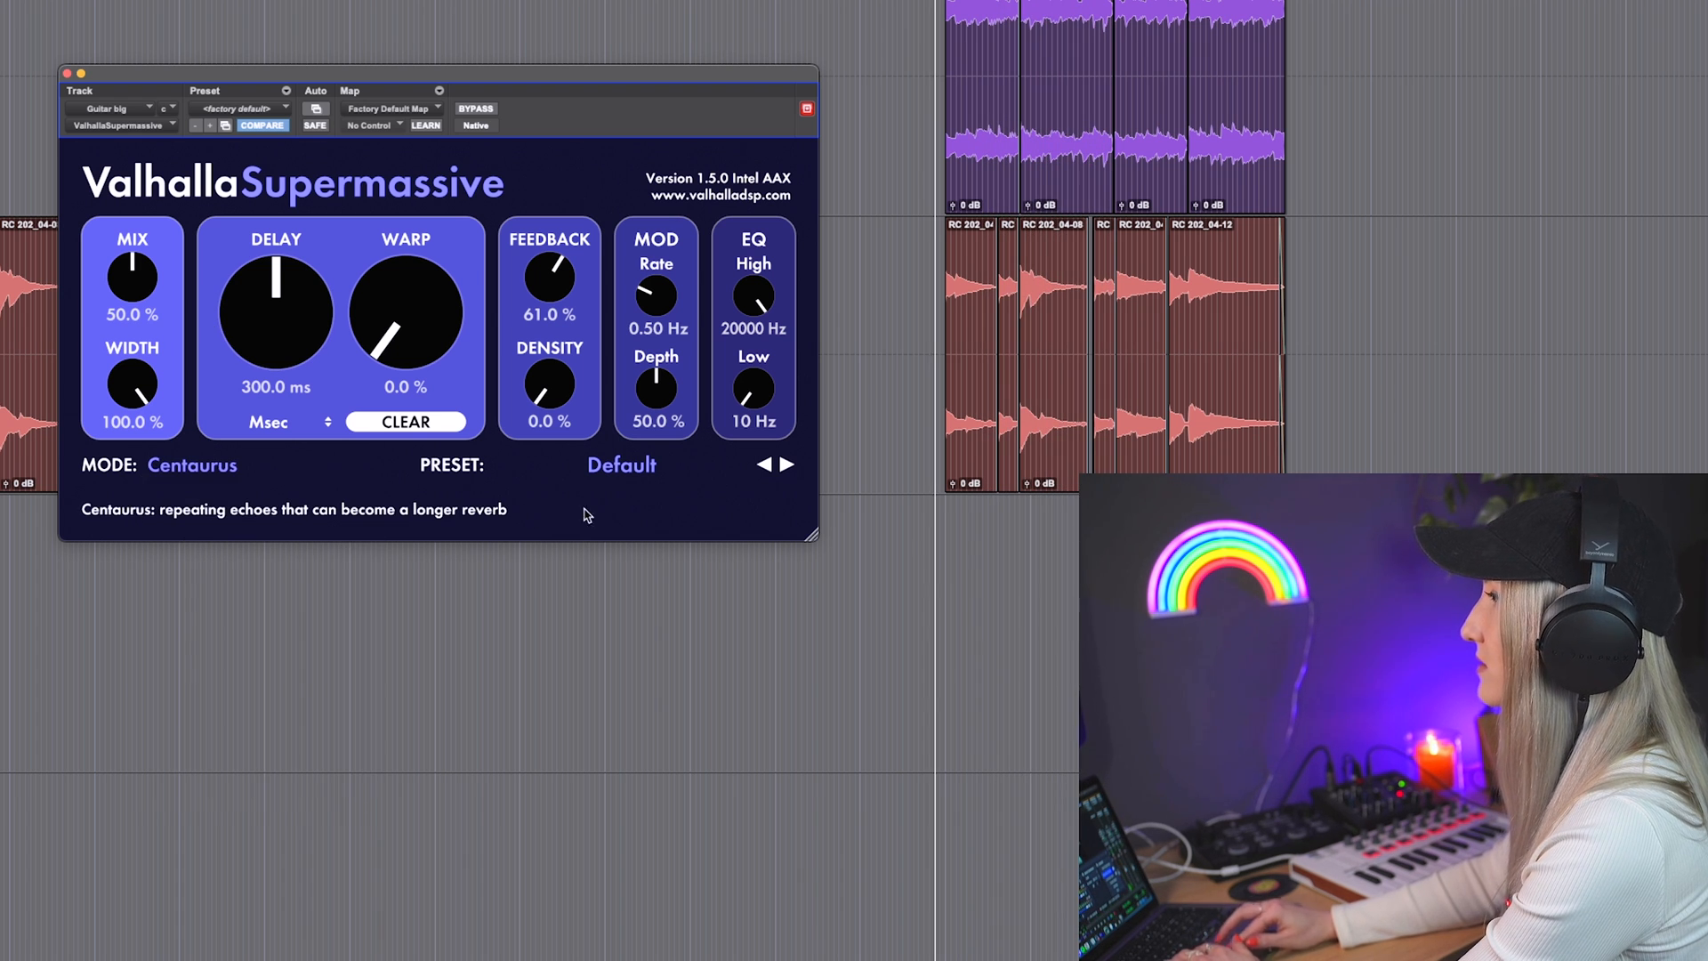
{"action": "left_click", "coordinate": [199, 476]}
{"action": "left_click", "coordinate": [206, 602]}
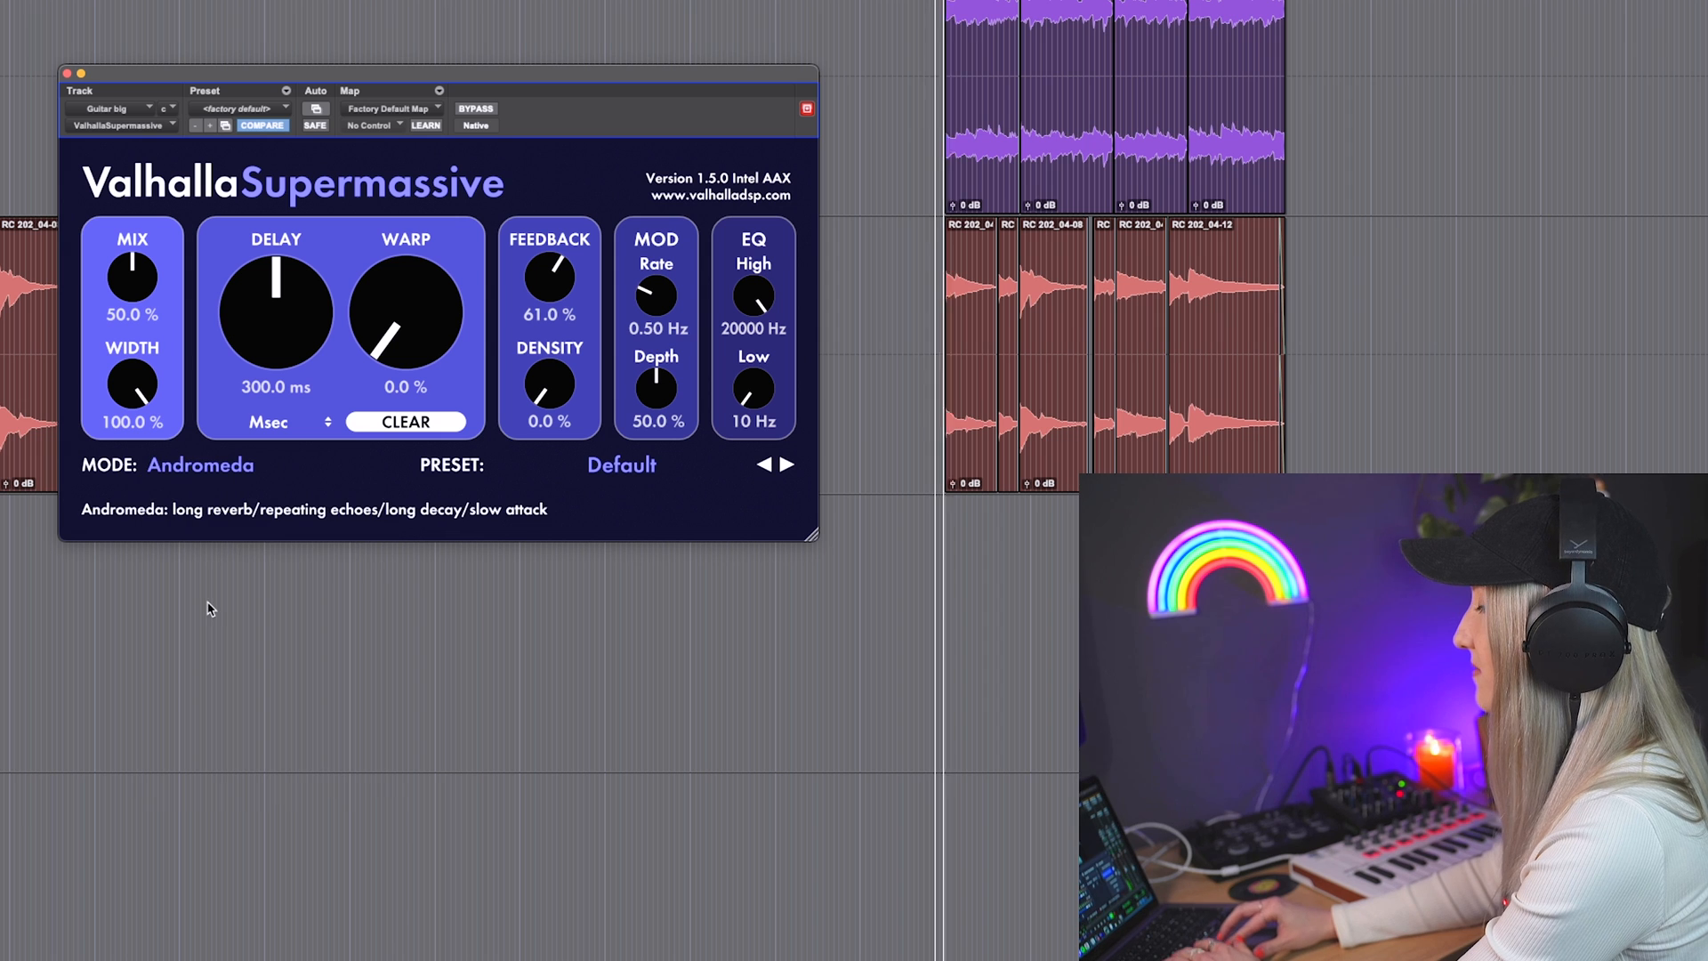
{"action": "left_click", "coordinate": [204, 471]}
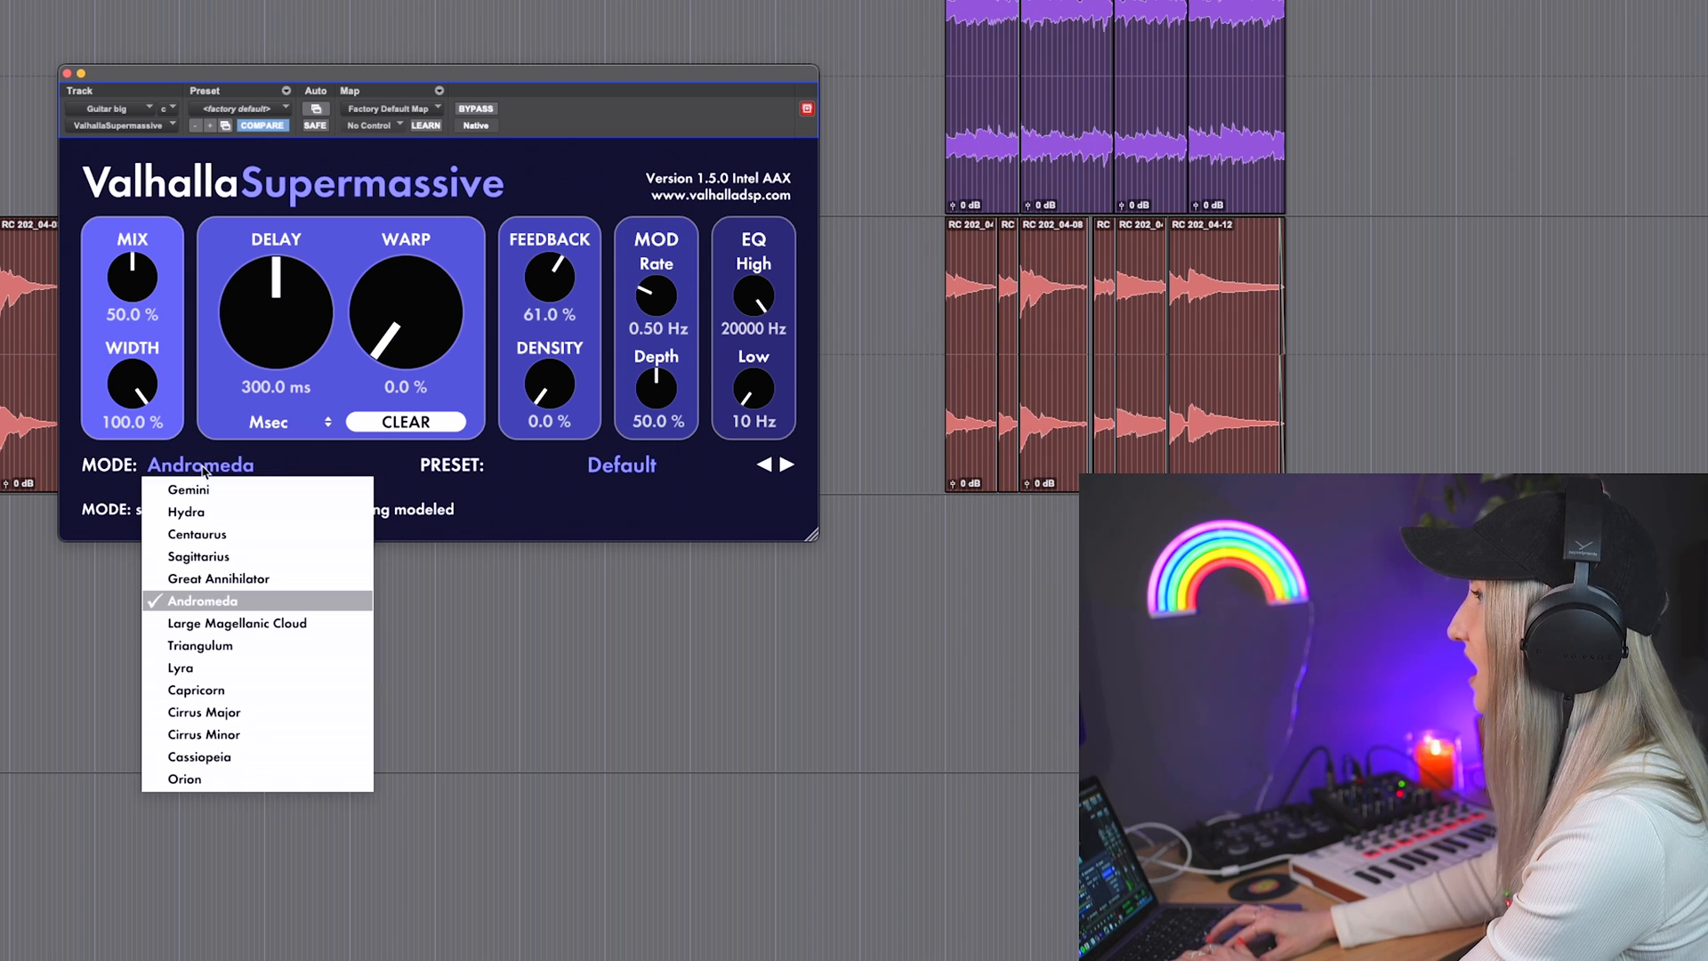
{"action": "left_click", "coordinate": [230, 764]}
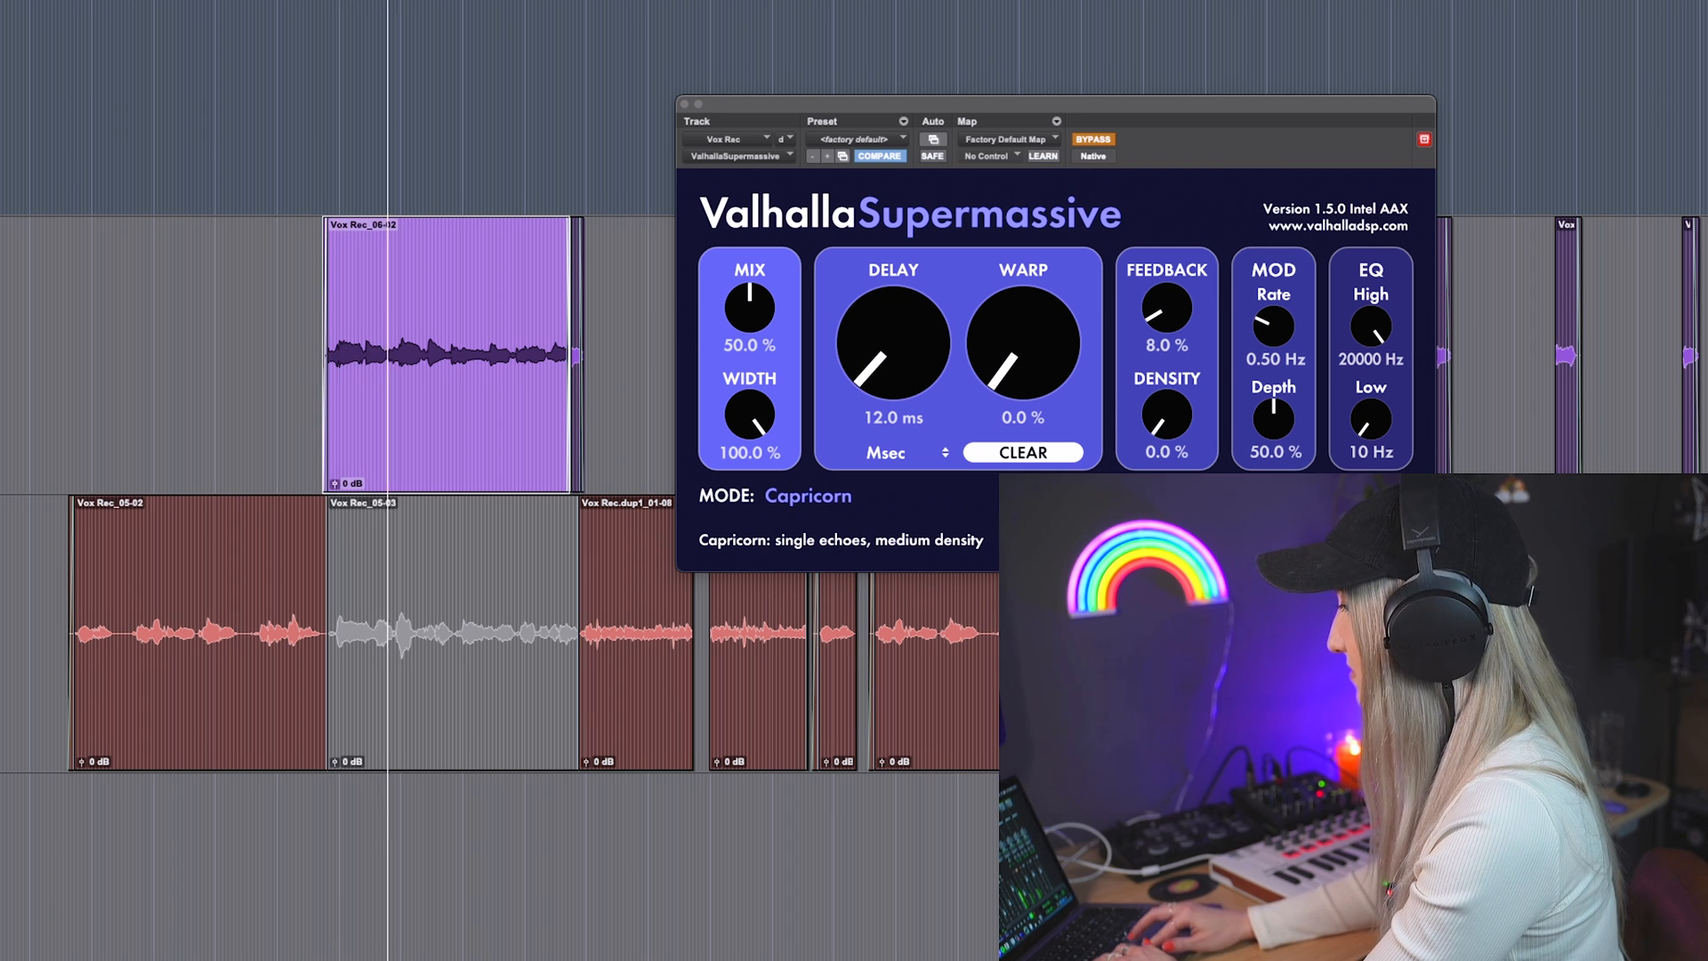
Step: Take Supermassive out of bypass on the Vox Rec track and audition its Sagittarius, Andromeda, Cirrus Major and Orion modes
{"action": "key", "text": "super+w"}
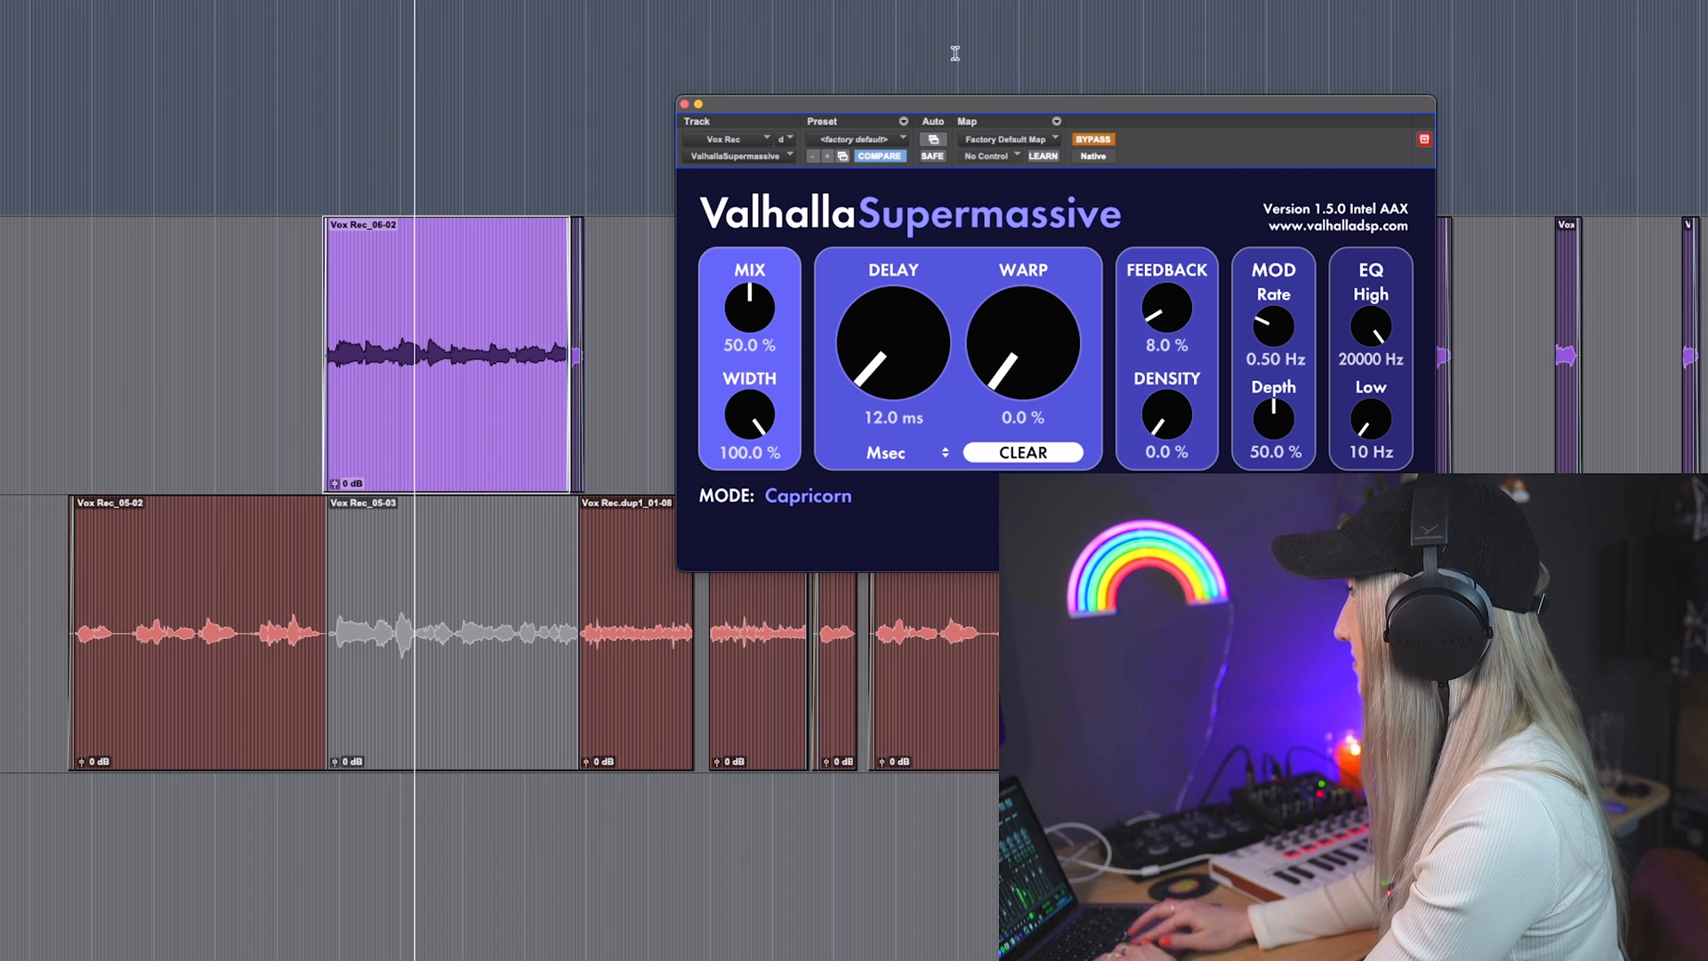
{"action": "left_click", "coordinate": [1100, 139]}
{"action": "left_click", "coordinate": [806, 497]}
{"action": "left_click", "coordinate": [801, 579]}
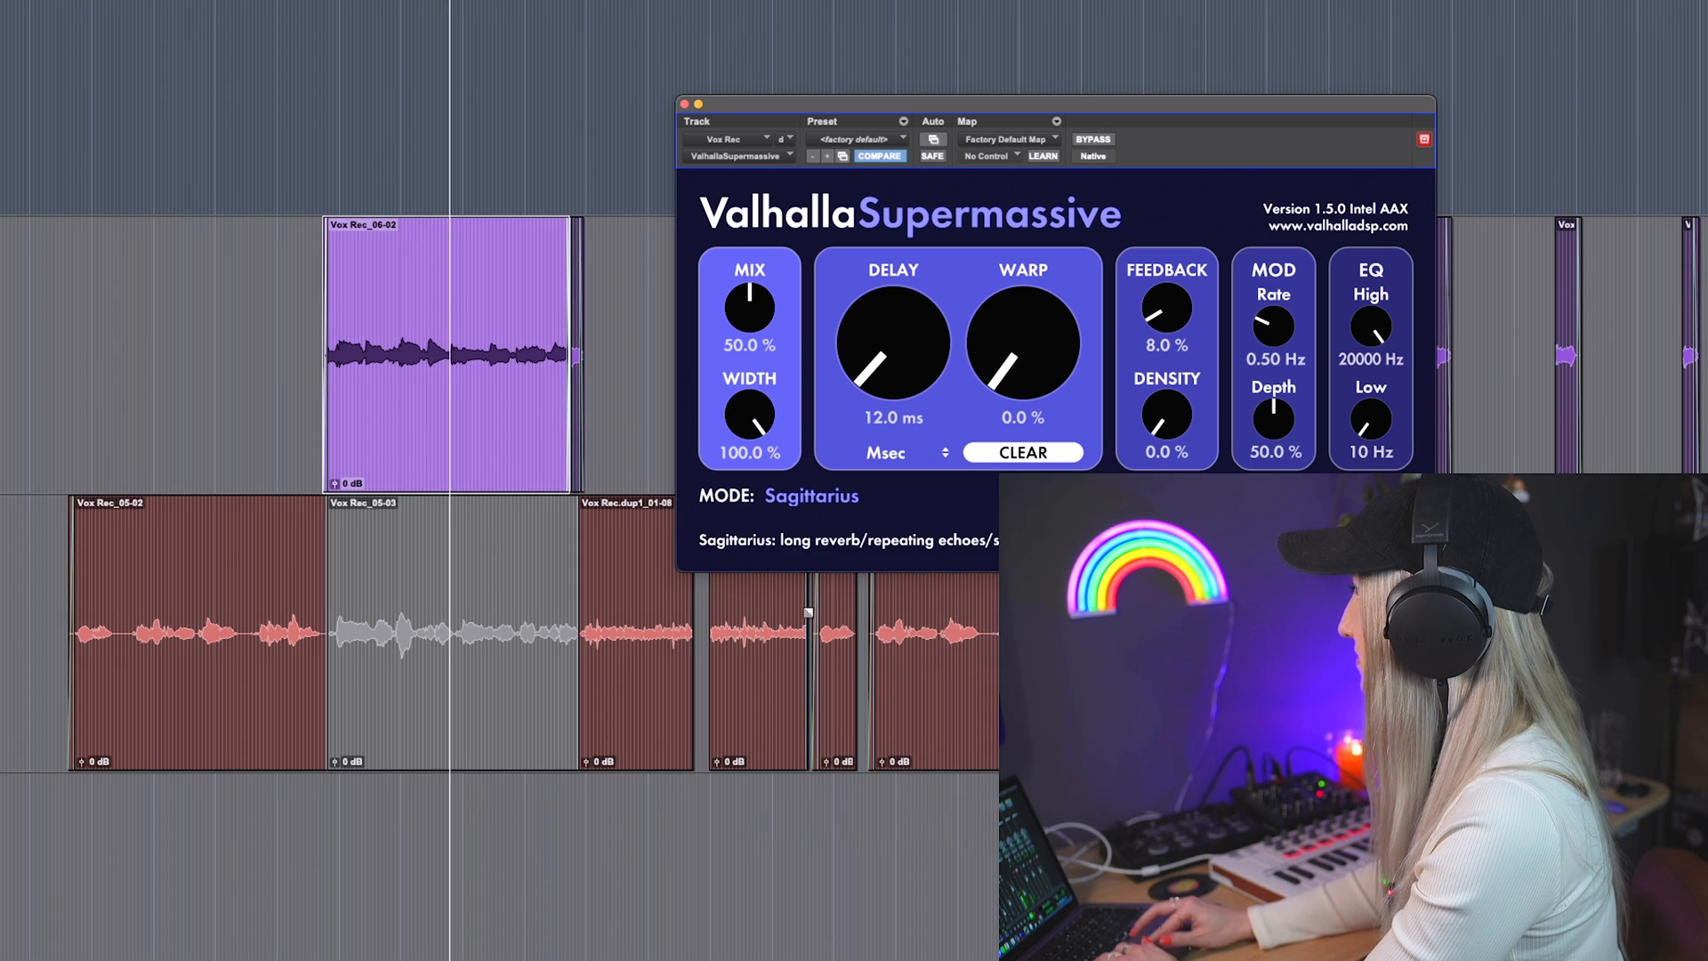
{"action": "left_click", "coordinate": [815, 498]}
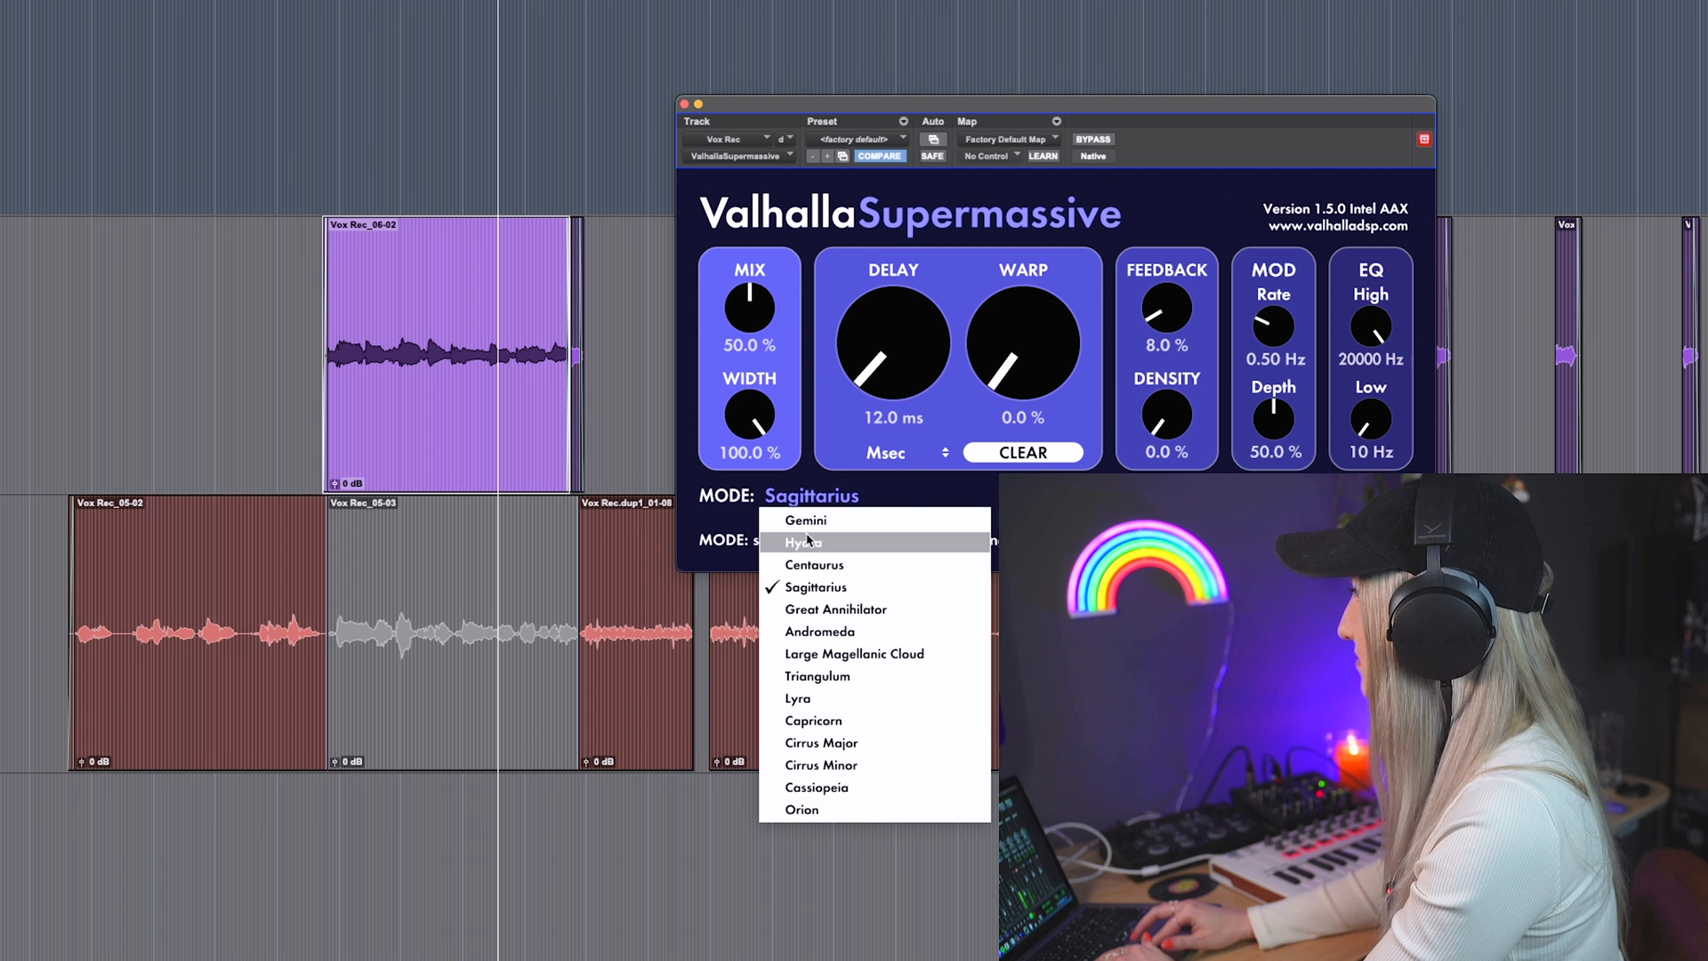
{"action": "left_click", "coordinate": [825, 637]}
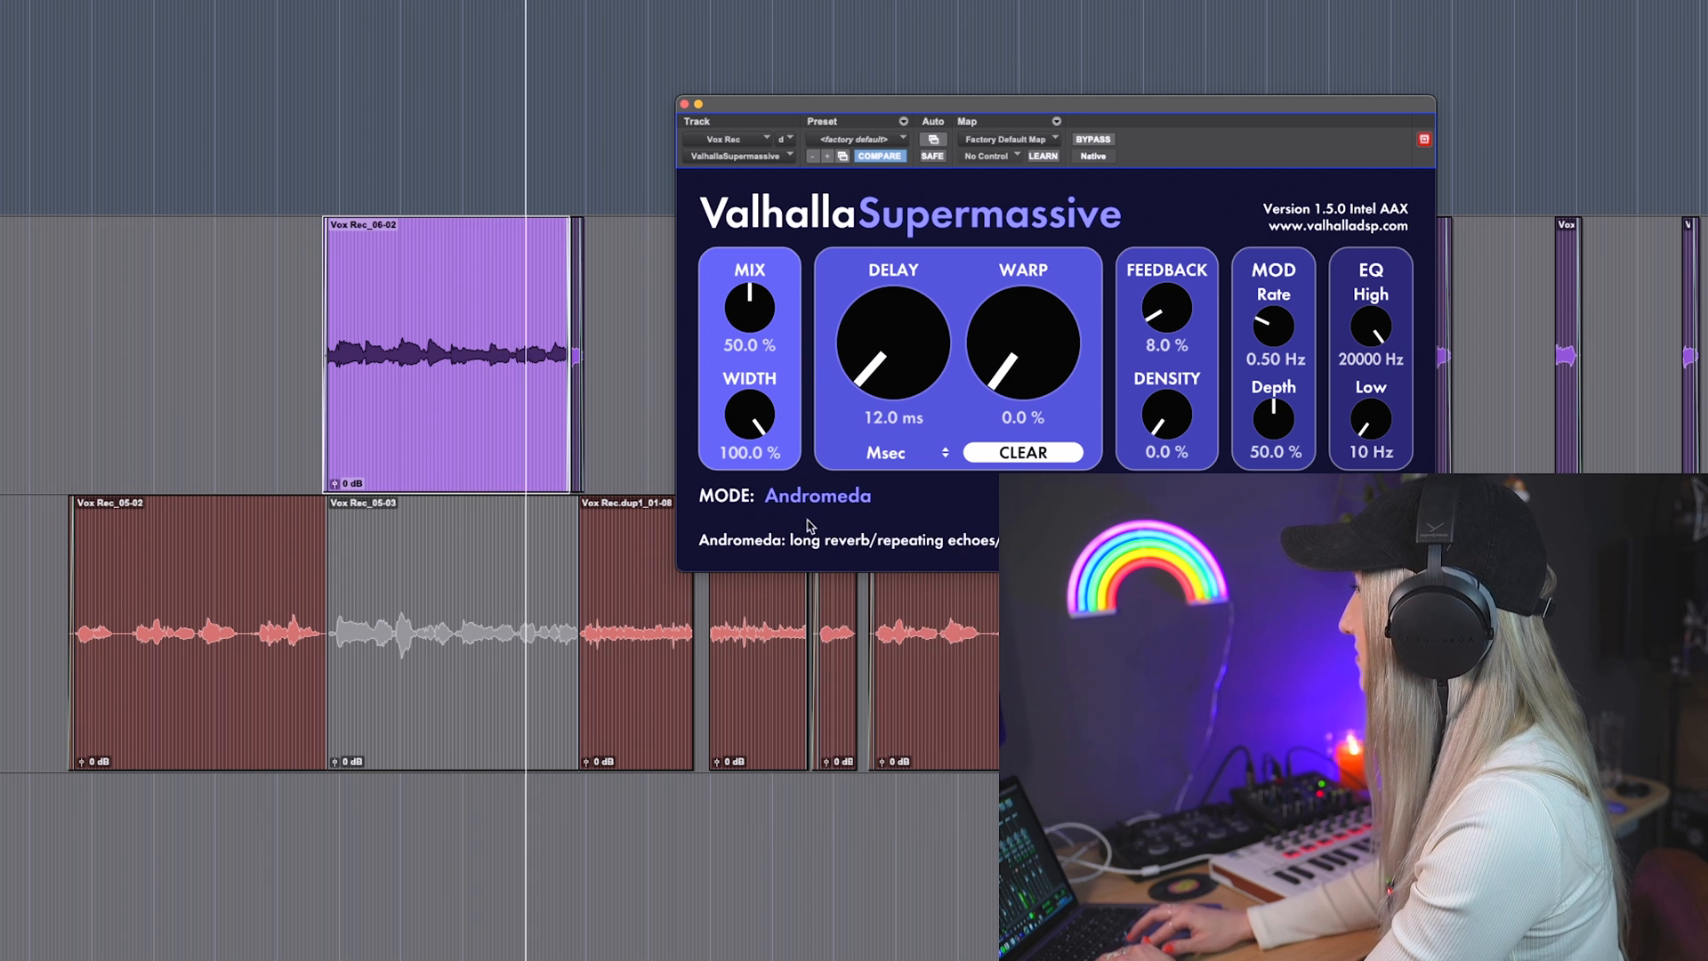
{"action": "left_click", "coordinate": [810, 498]}
{"action": "left_click", "coordinate": [838, 752]}
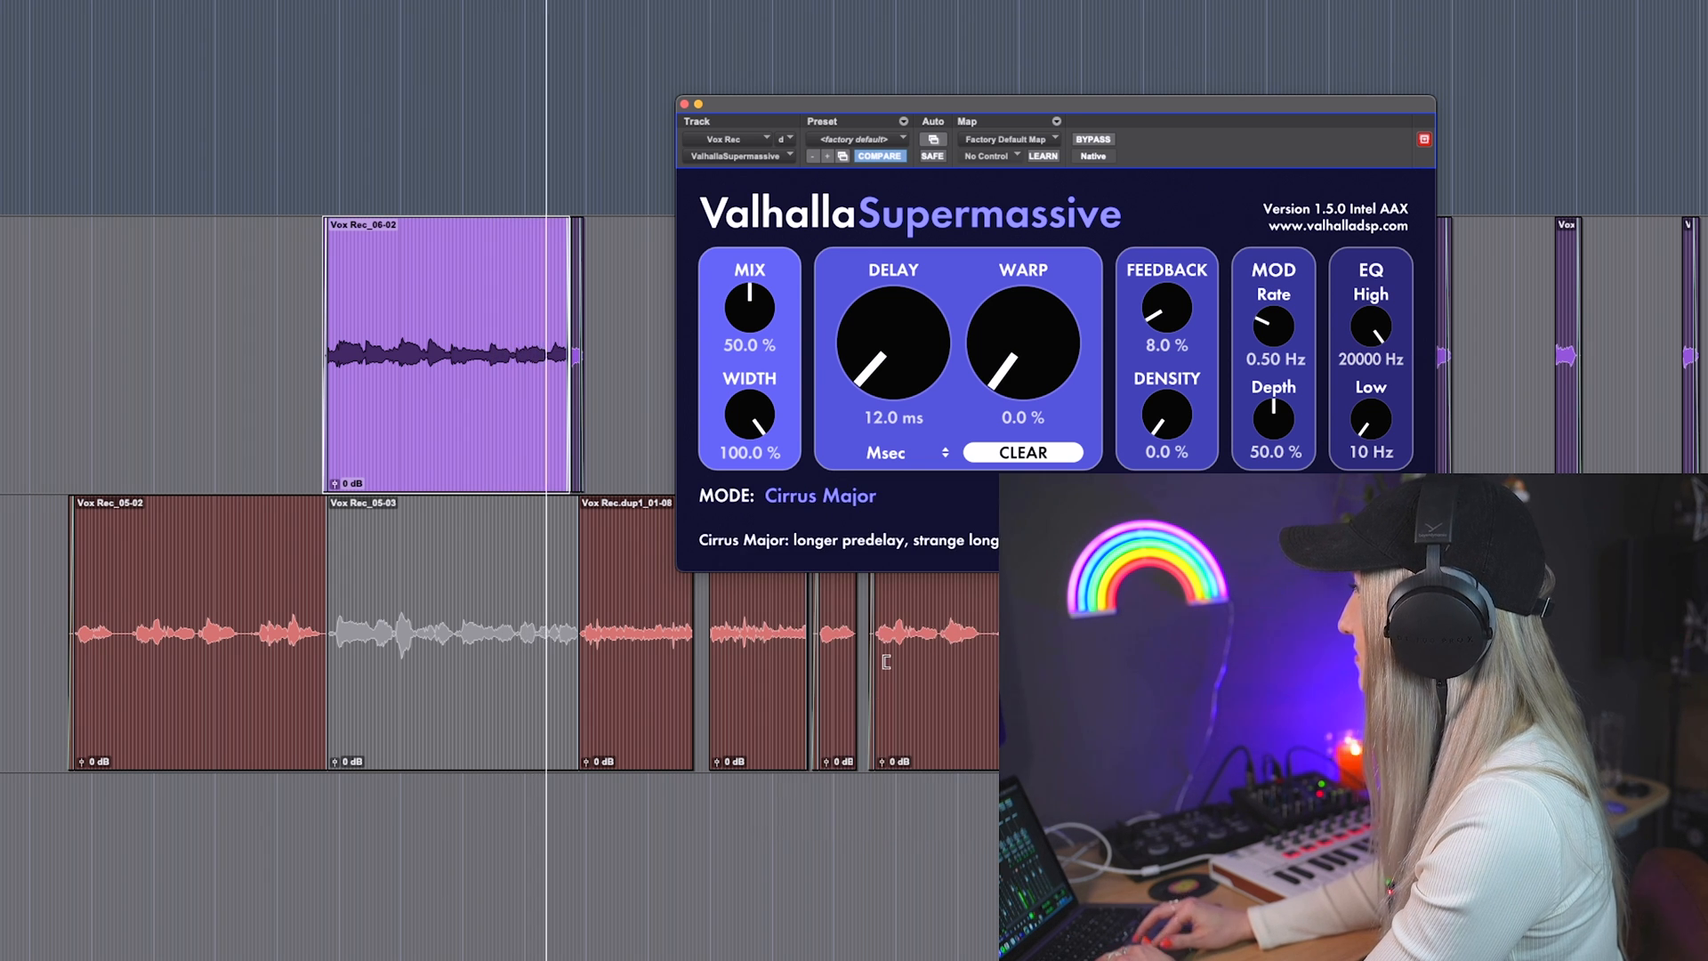
{"action": "left_click", "coordinate": [827, 504]}
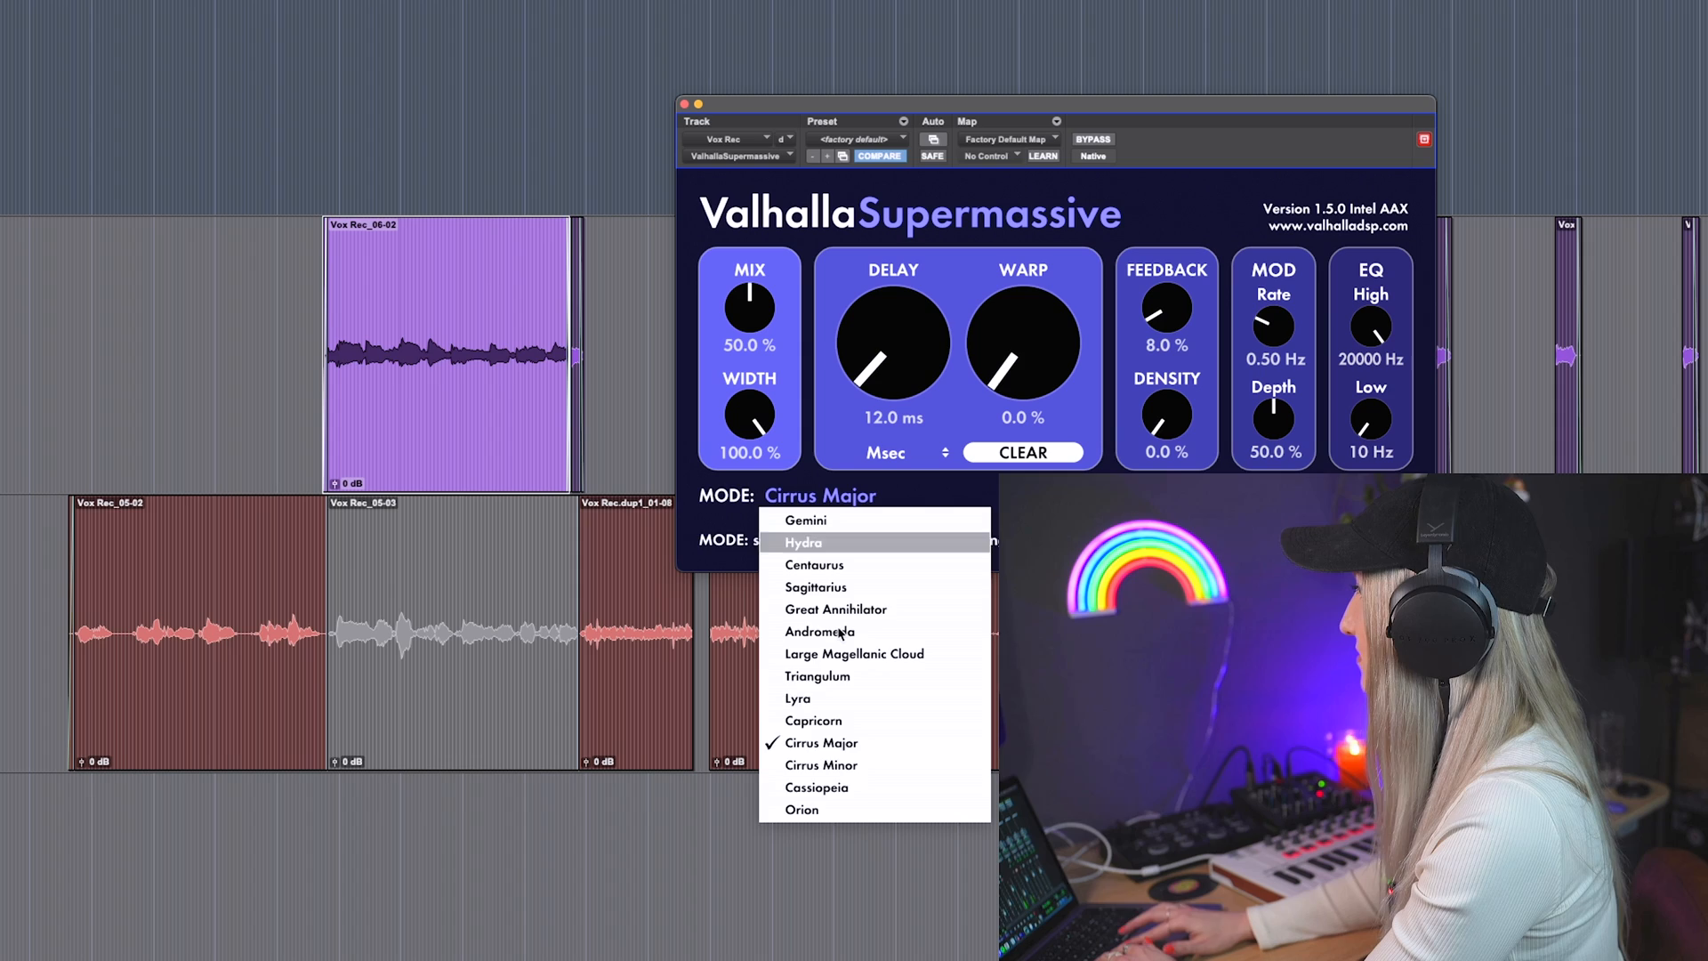
{"action": "left_click", "coordinate": [823, 805]}
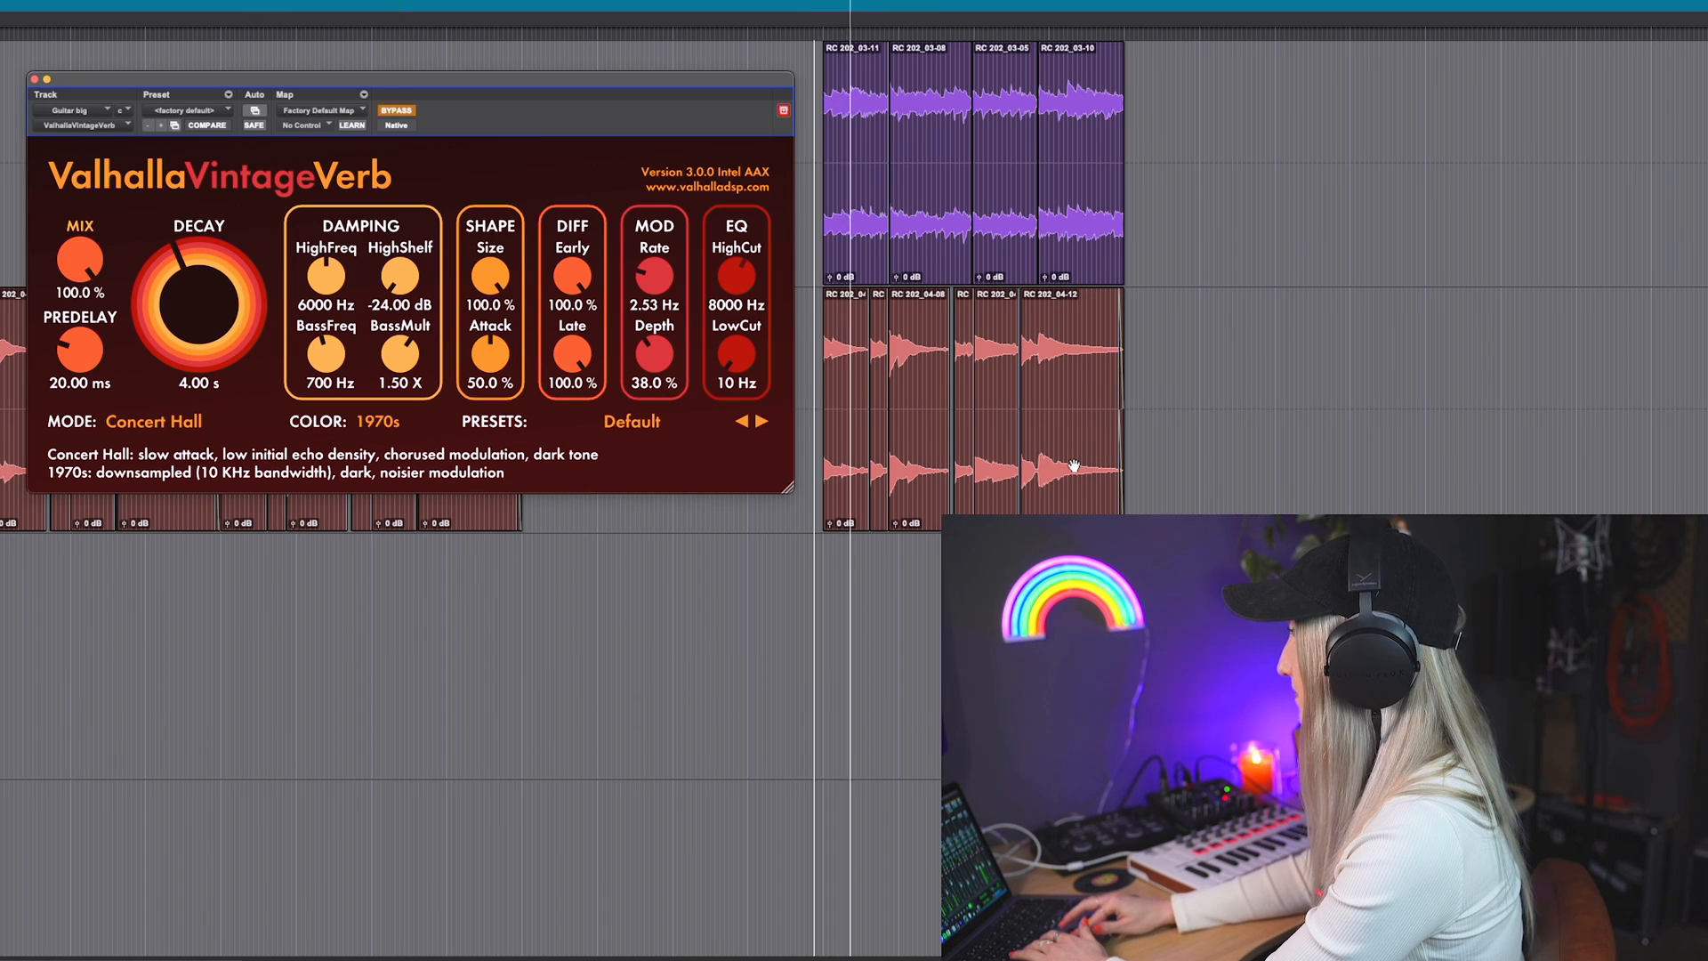
Step: Compare the Guitar big passage near bar 13 with ValhallaVintageVerb bypassed and active
{"action": "scroll", "coordinate": [1207, 485], "scroll_direction": "up", "scroll_amount": 3}
{"action": "scroll", "coordinate": [1206, 484], "scroll_direction": "right", "scroll_amount": 2}
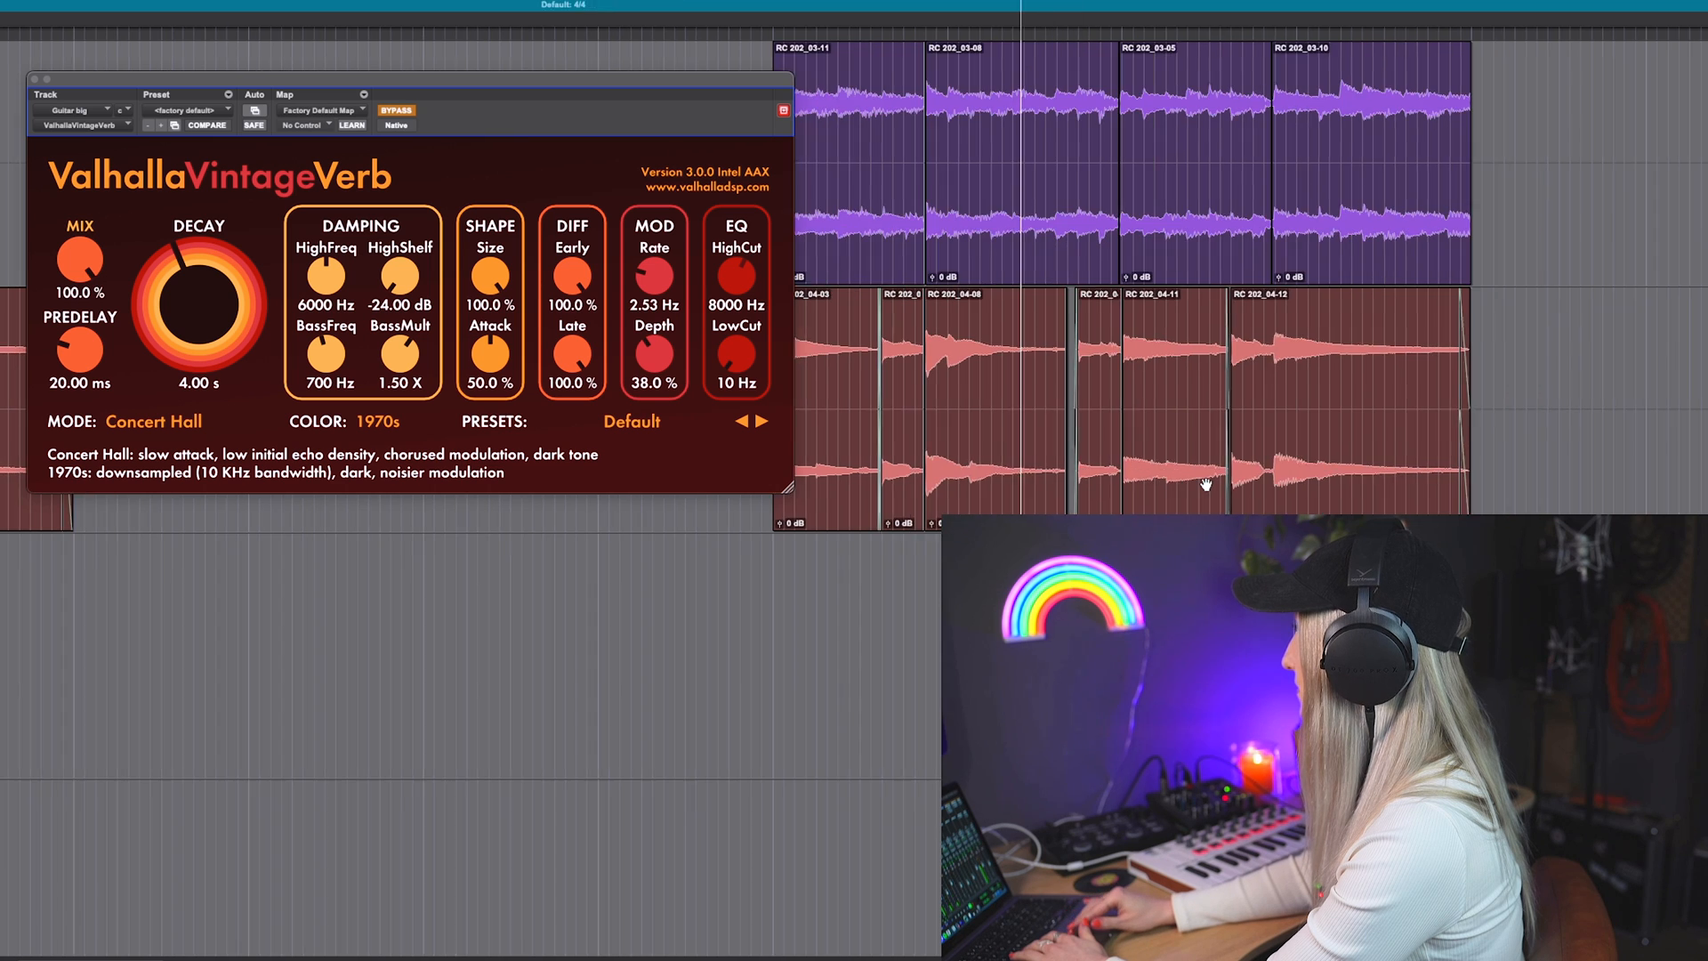
{"action": "scroll", "coordinate": [1206, 485], "scroll_direction": "up", "scroll_amount": 2}
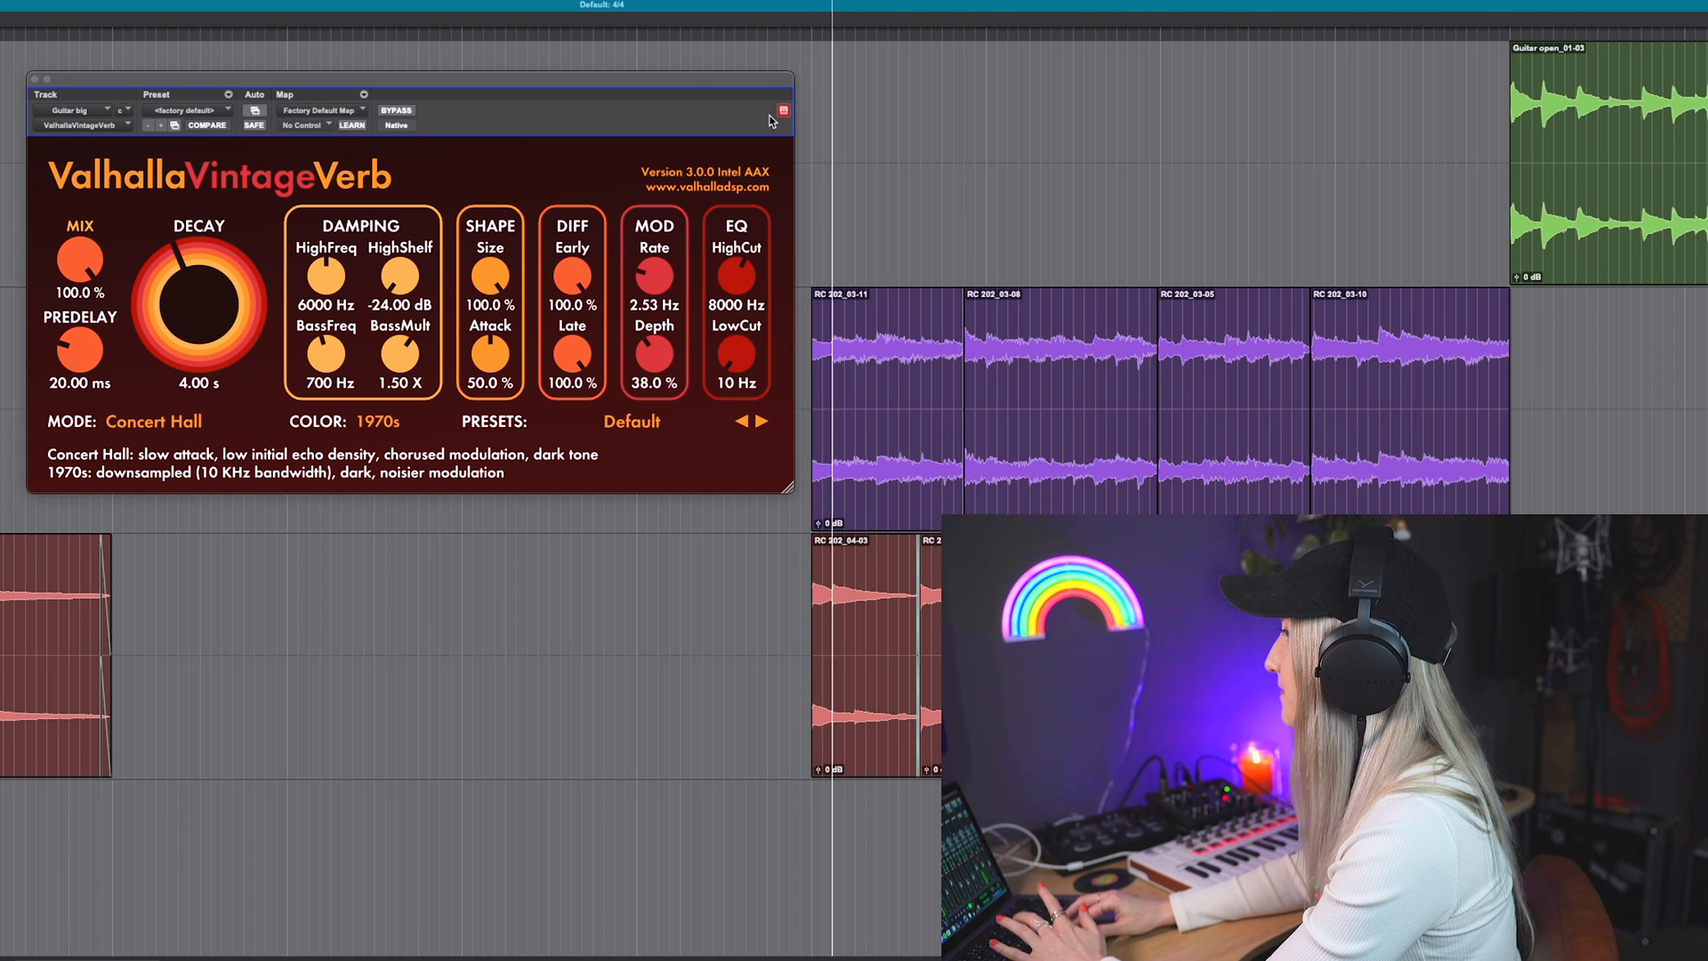
{"action": "left_click", "coordinate": [396, 112]}
{"action": "left_click", "coordinate": [396, 112]}
Step: Audition the VintageVerb Dirty Plate mode on the Guitar big track and change the mode to Chaotic Hall
{"action": "left_click", "coordinate": [154, 421]}
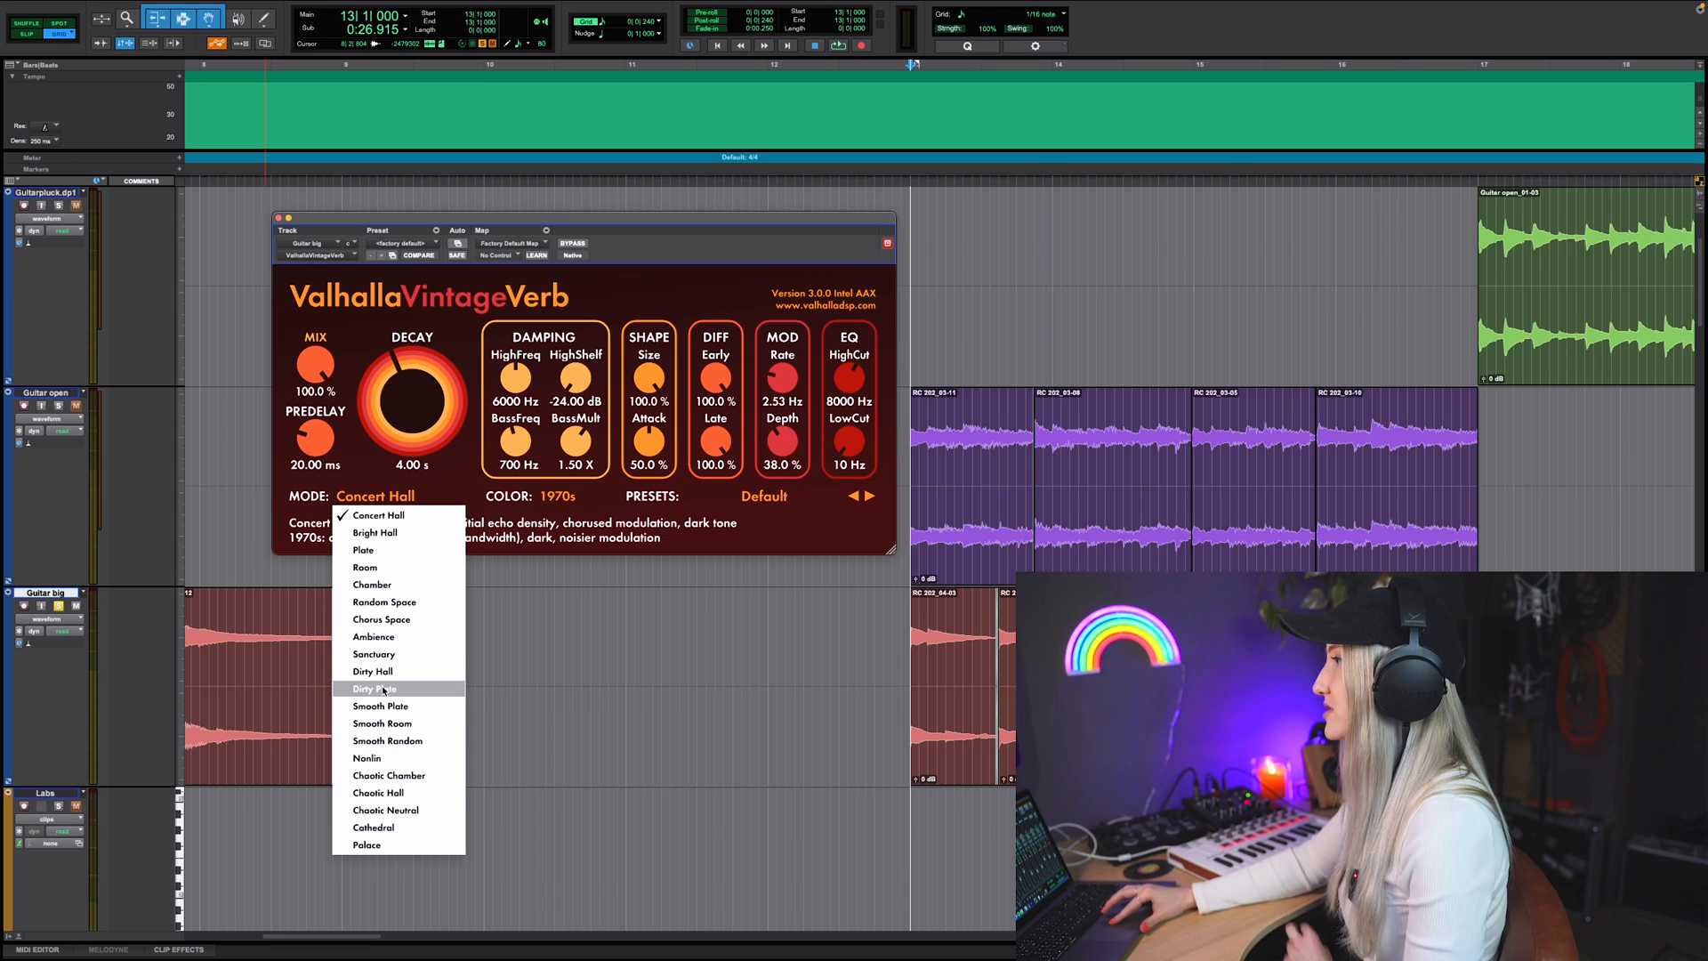
{"action": "left_click", "coordinate": [383, 691]}
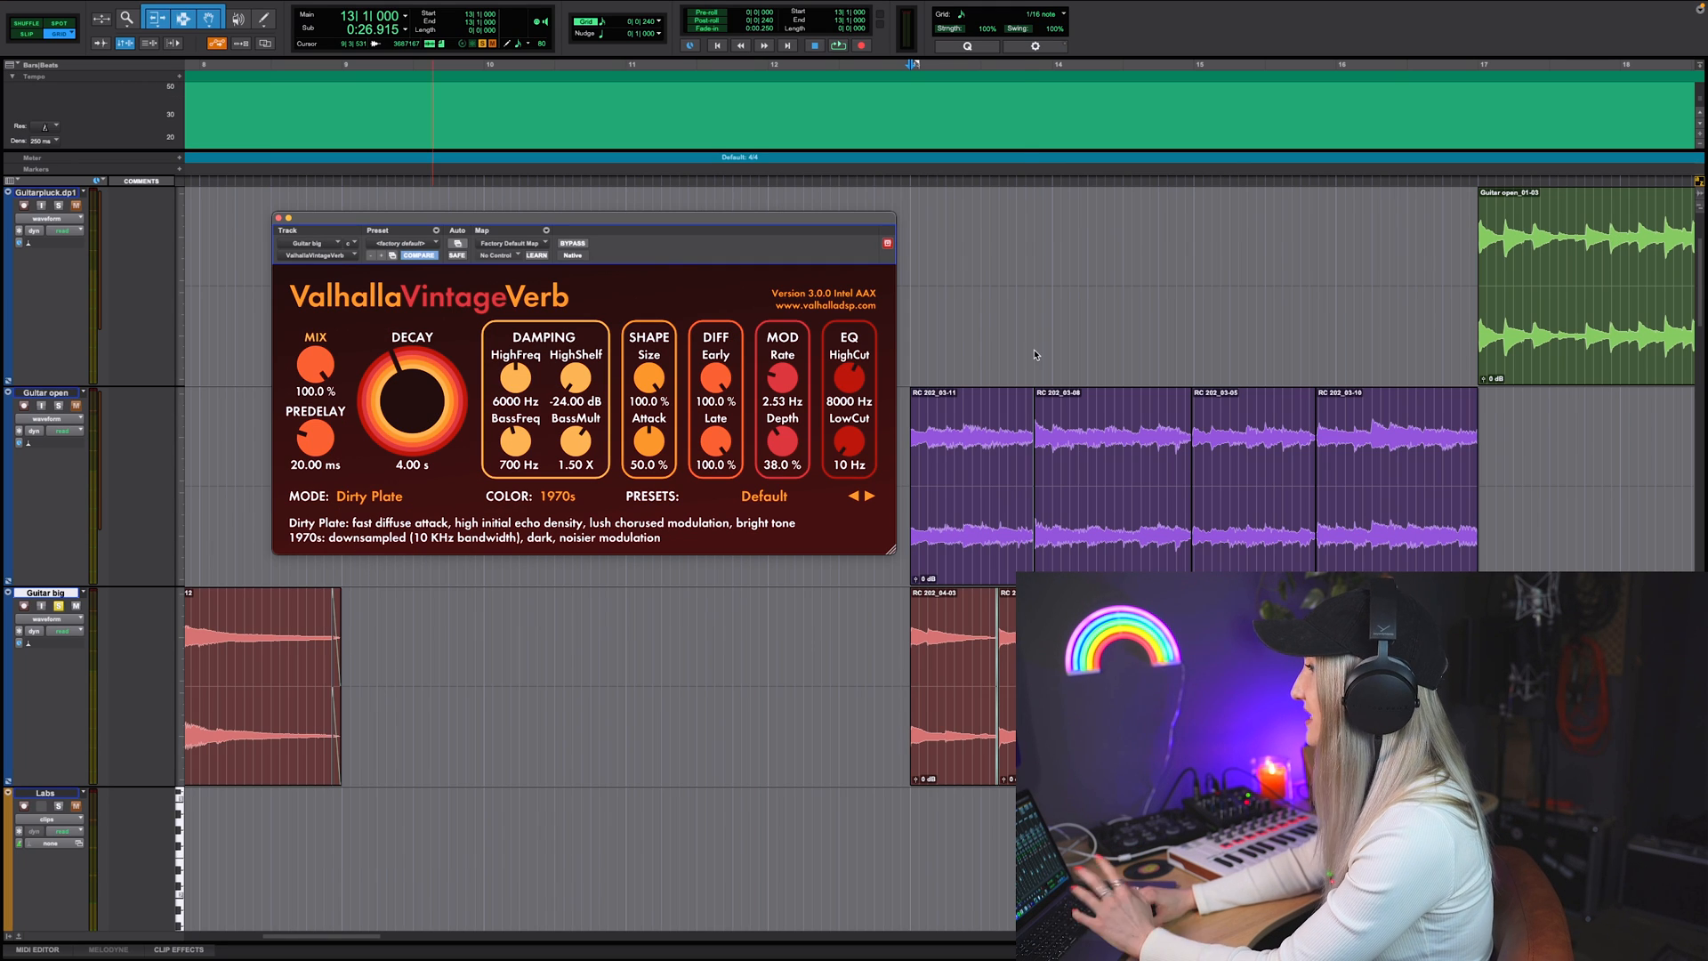
{"action": "key", "text": "space"}
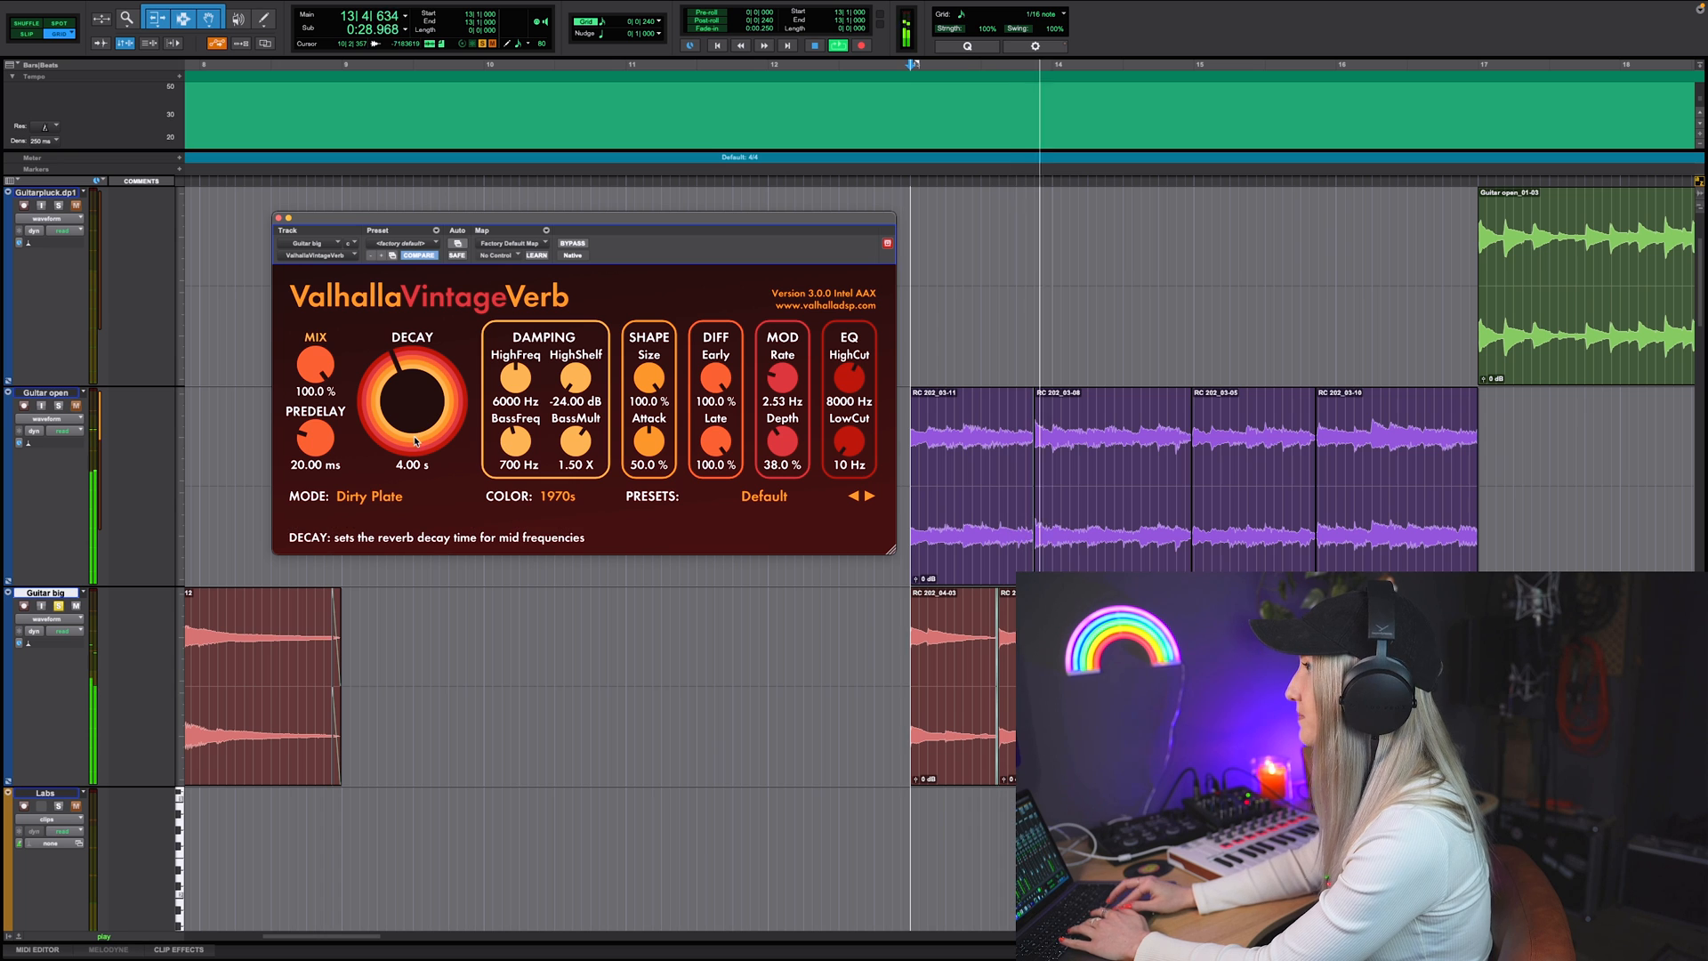
{"action": "key", "text": "space"}
{"action": "left_click", "coordinate": [370, 497]}
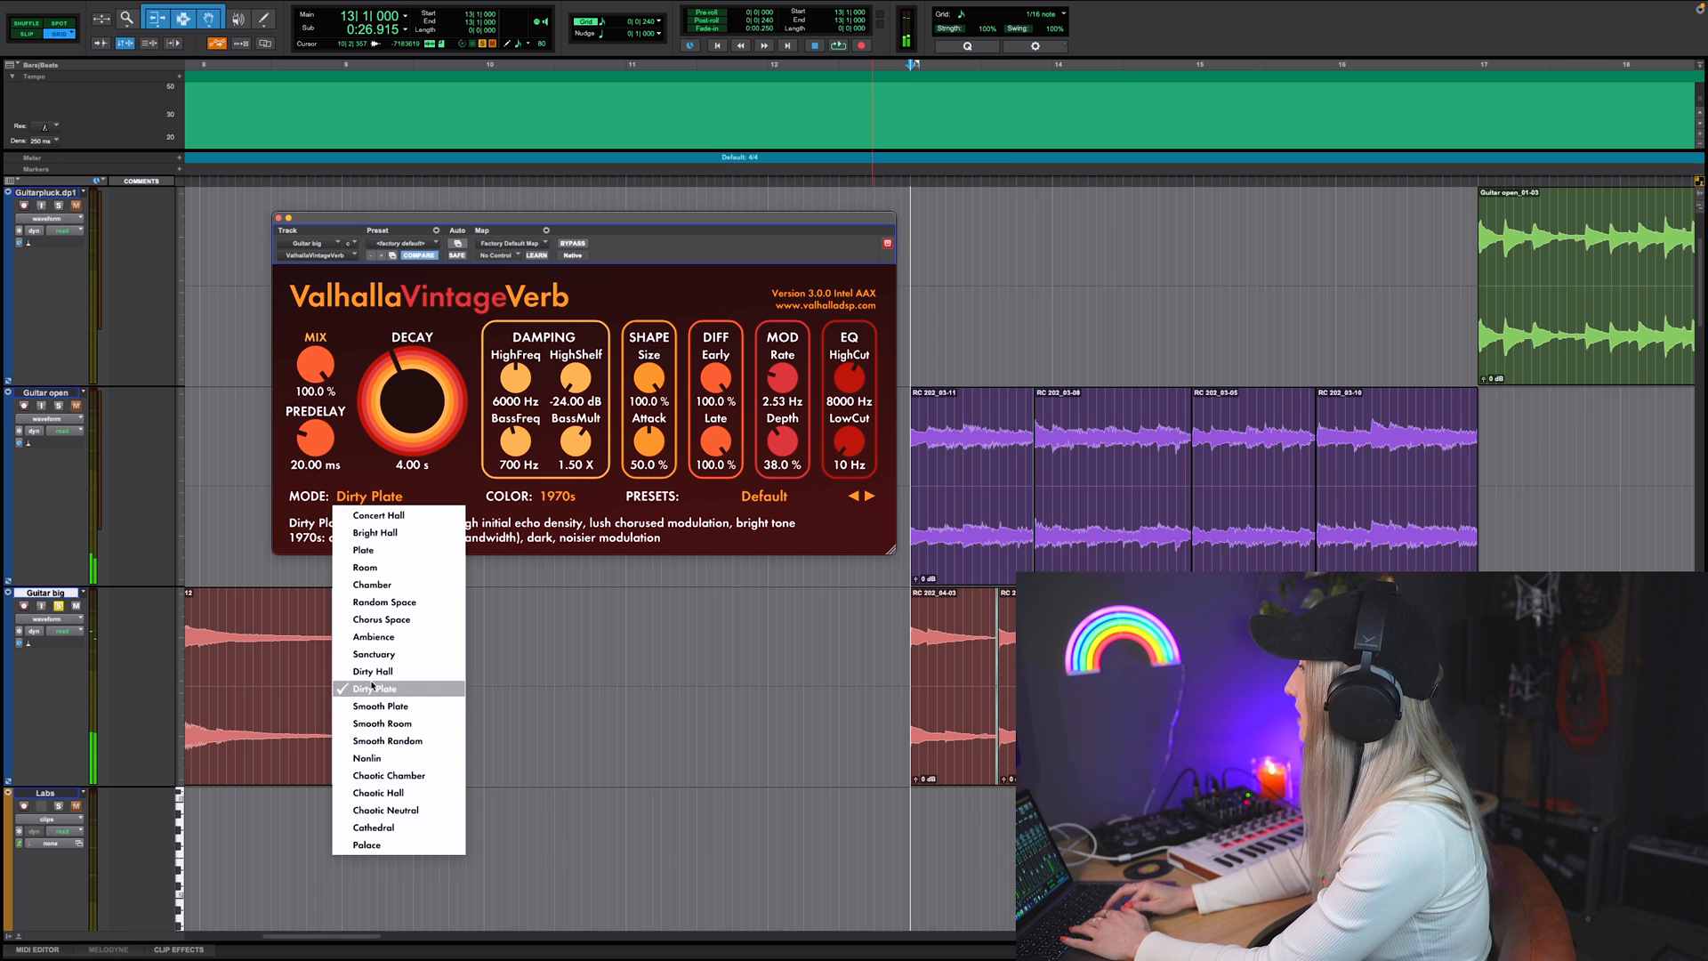
{"action": "left_click", "coordinate": [384, 793]}
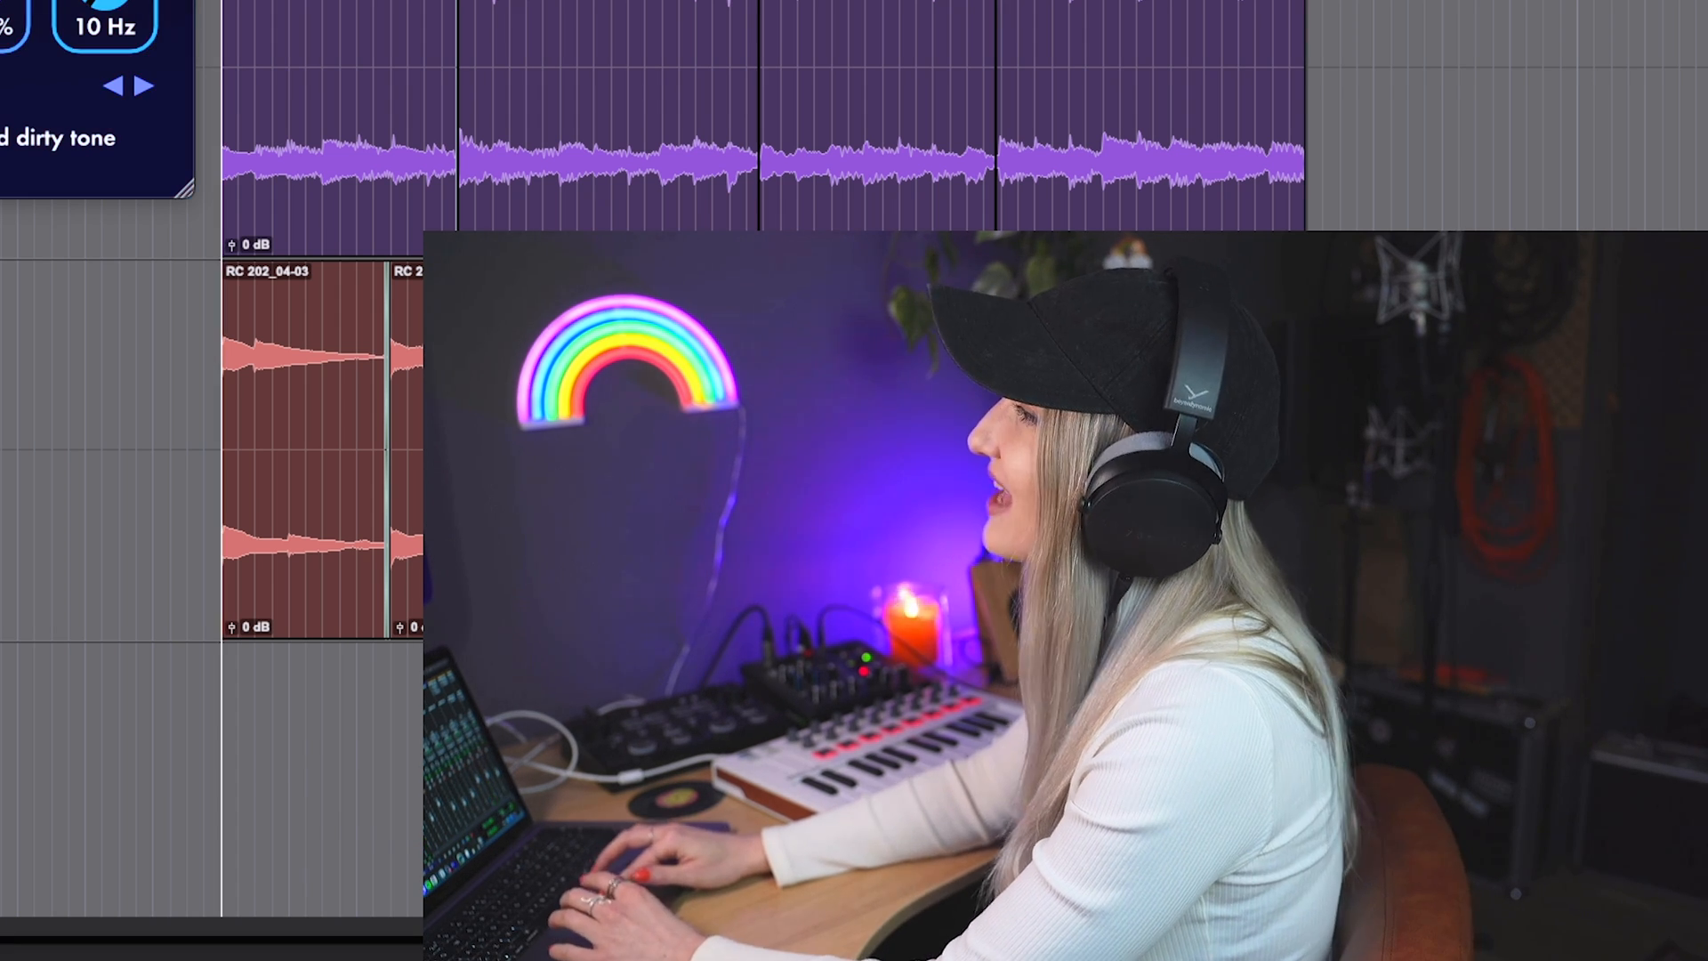
Step: Switch the VintageVerb Color on the Guitar big track to NOW and back to 1970s
{"action": "left_click", "coordinate": [795, 696]}
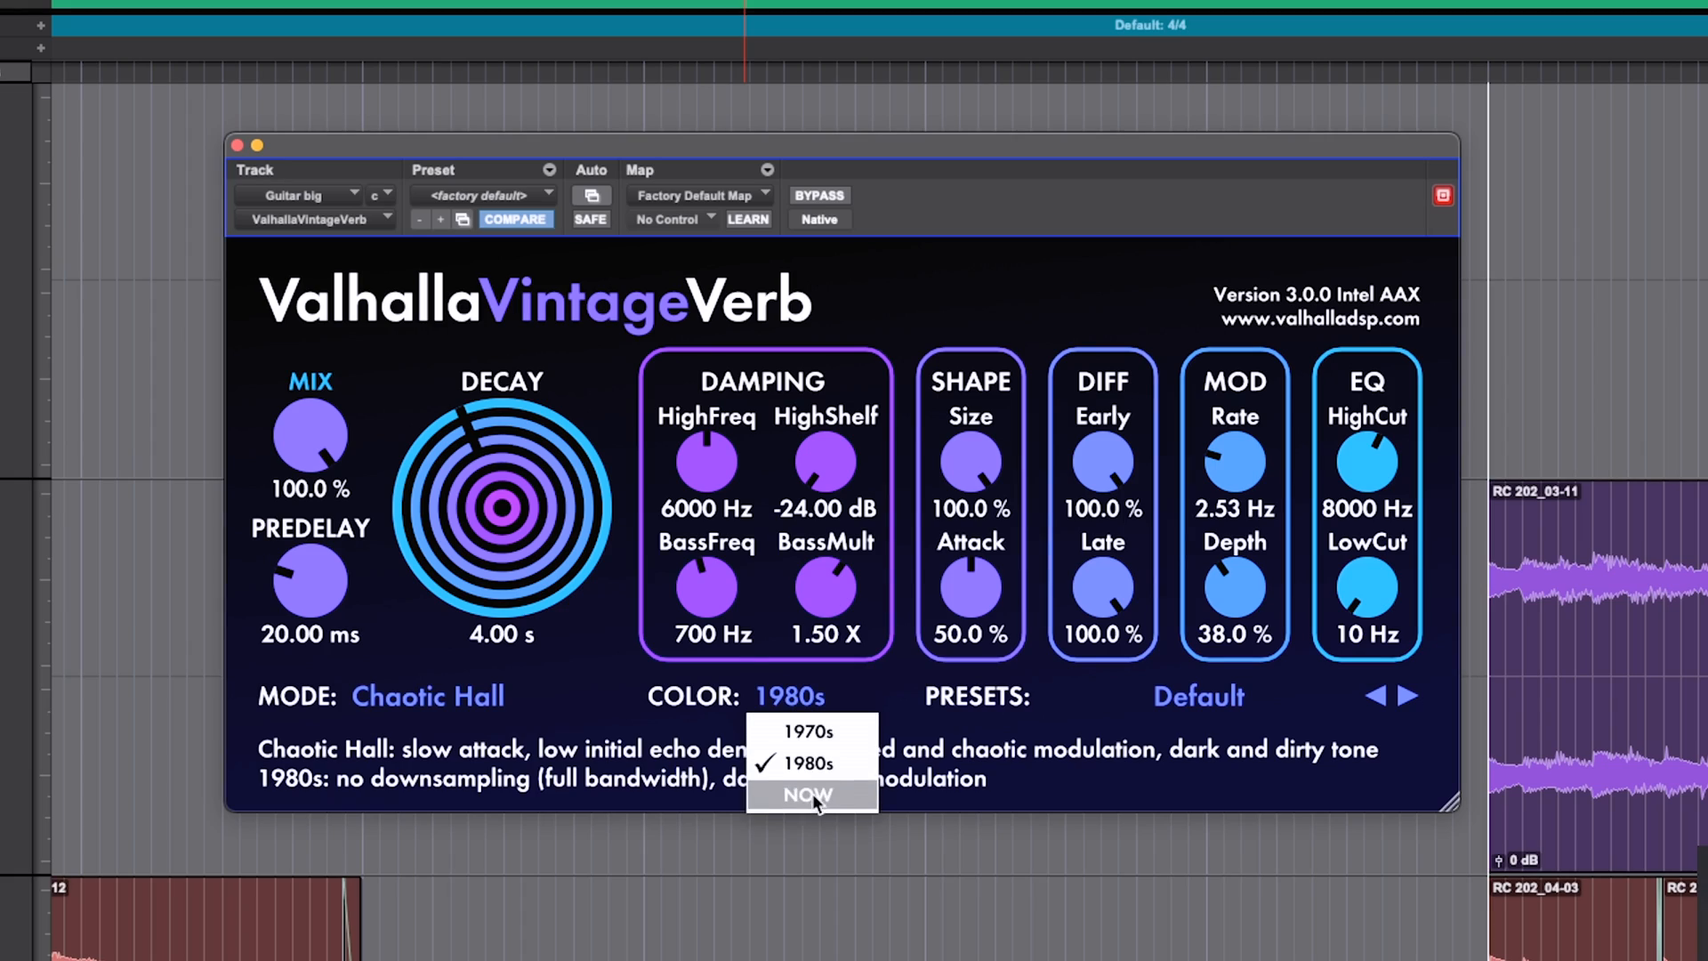
{"action": "left_click", "coordinate": [813, 793]}
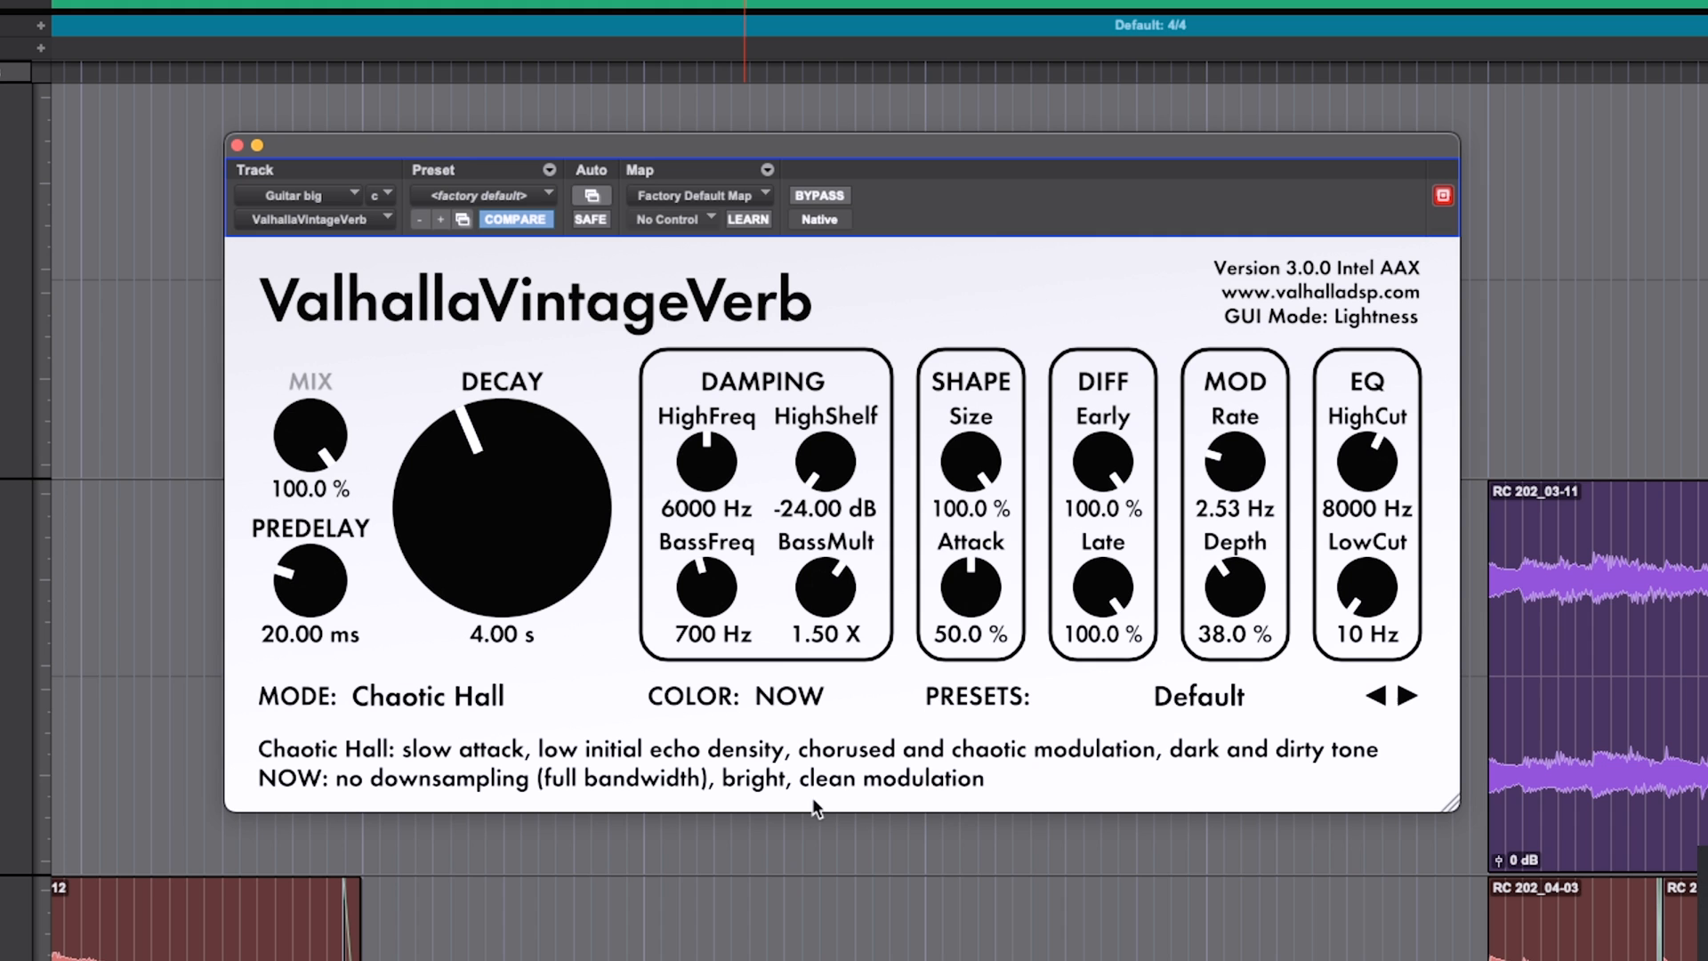
{"action": "left_click", "coordinate": [797, 700]}
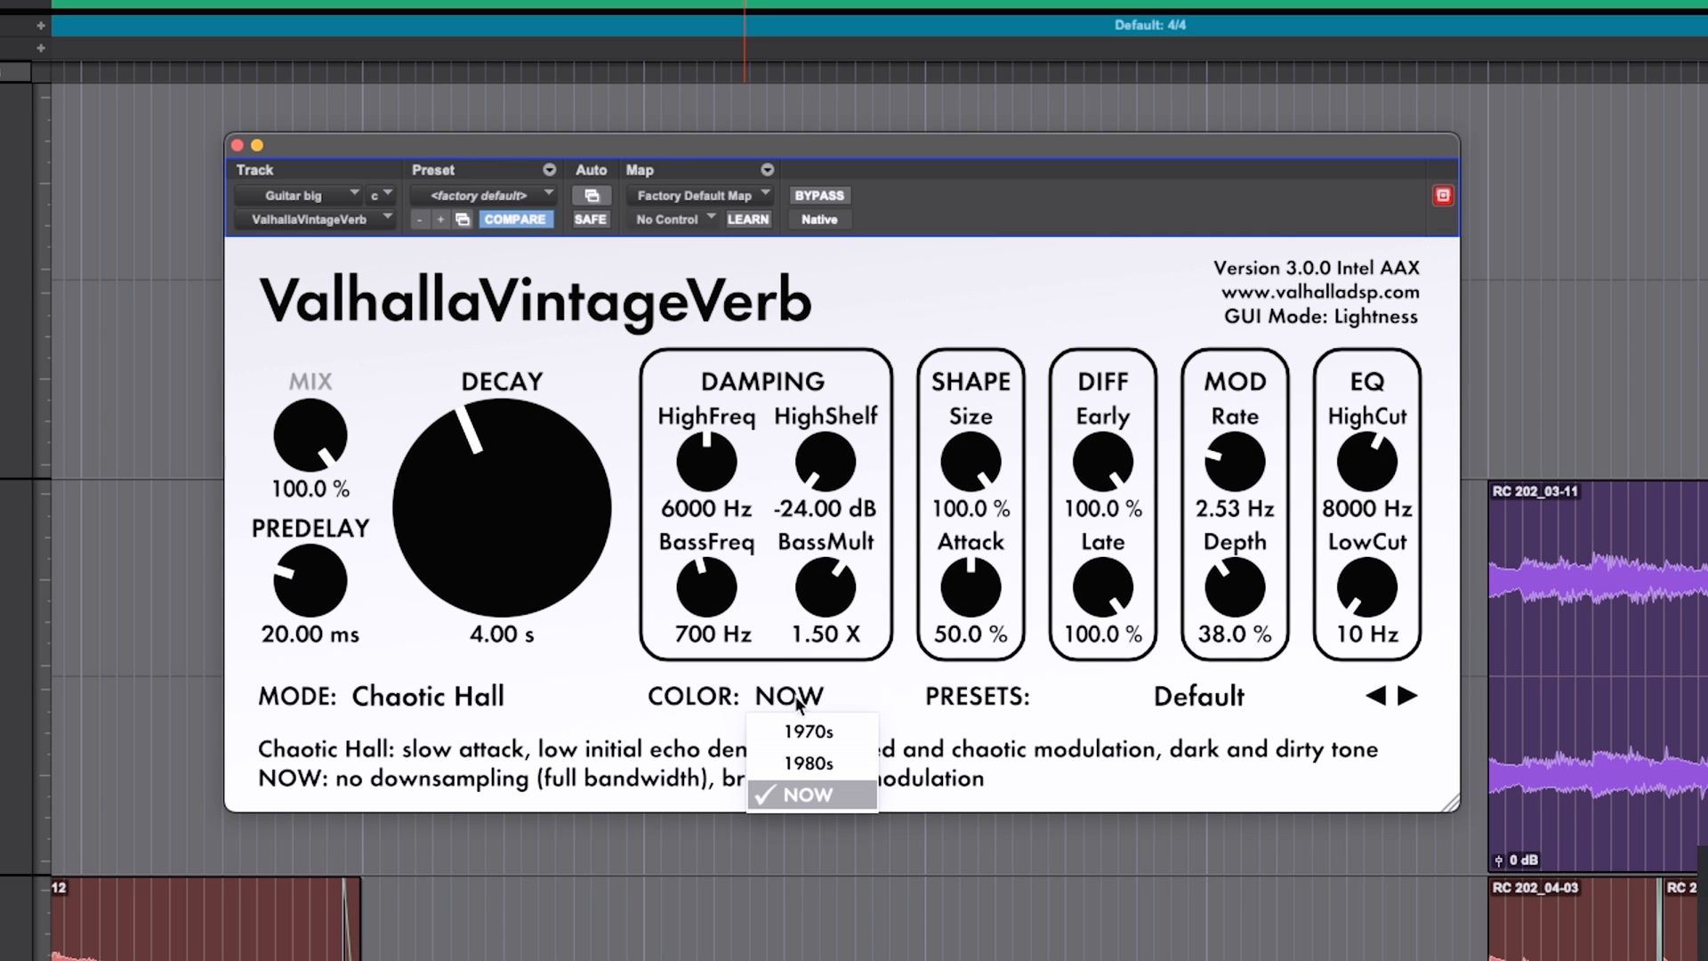
{"action": "left_click", "coordinate": [803, 723]}
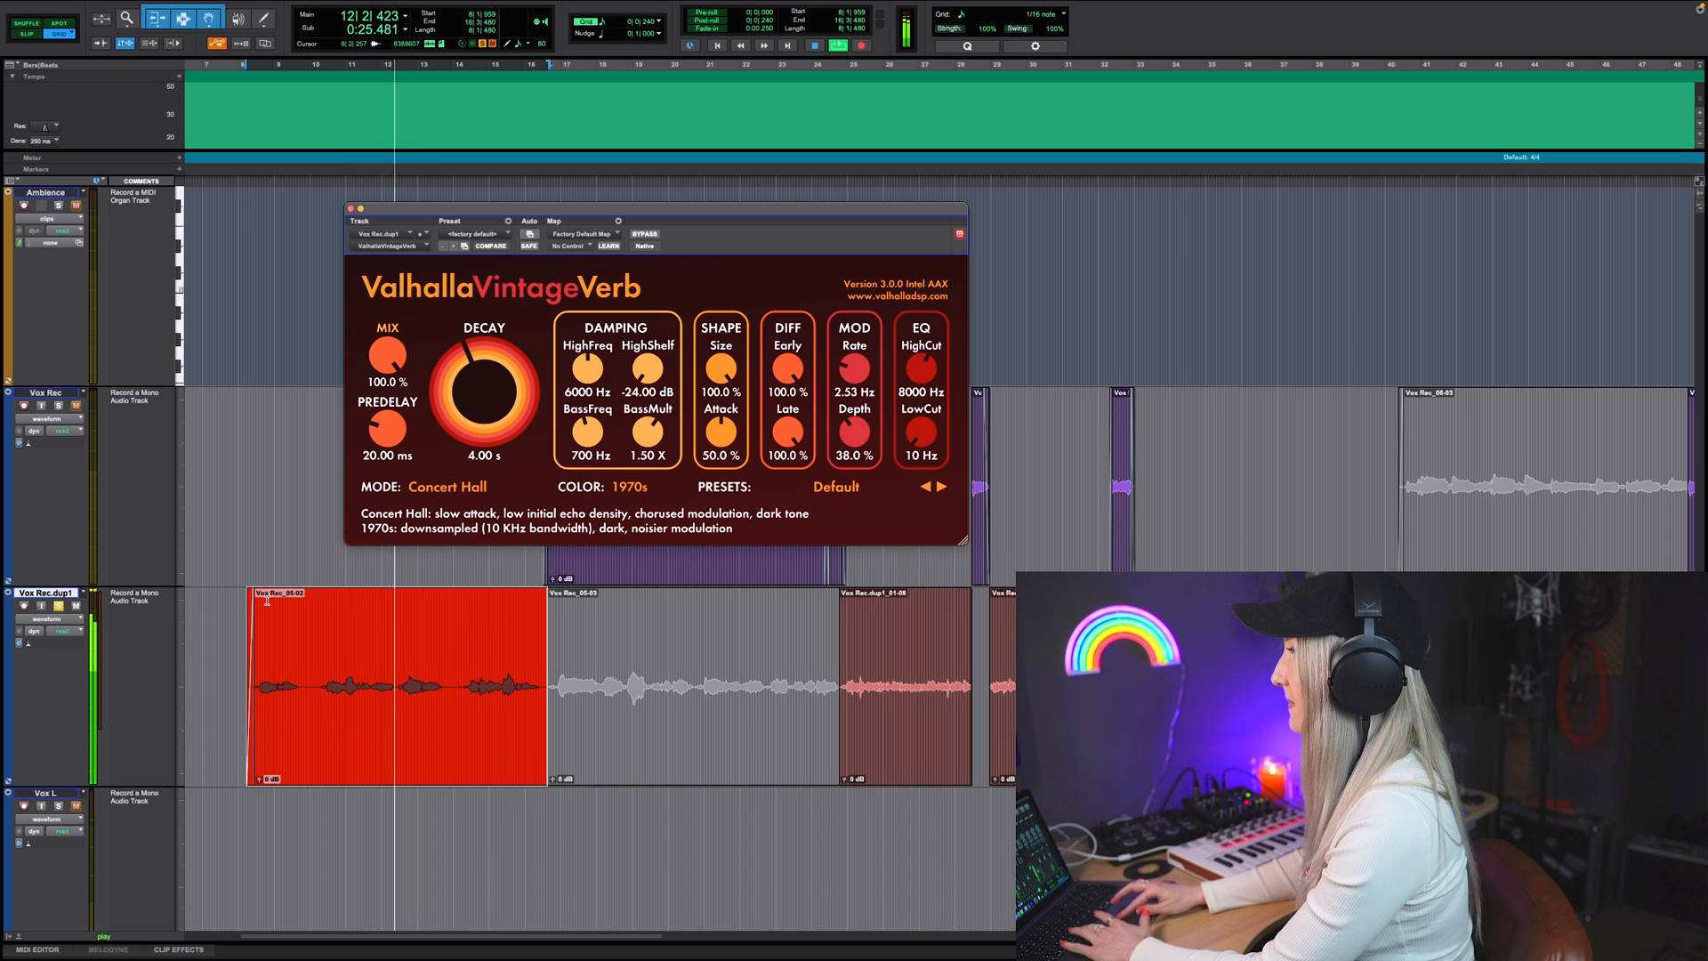
Step: Audition the VintageVerb modes Sanctuary, Chorus Space, Dirty Hall and Chaotic Chamber on Vox Rec.dup1 and reposition the plug-in window
{"action": "left_click", "coordinate": [456, 488]}
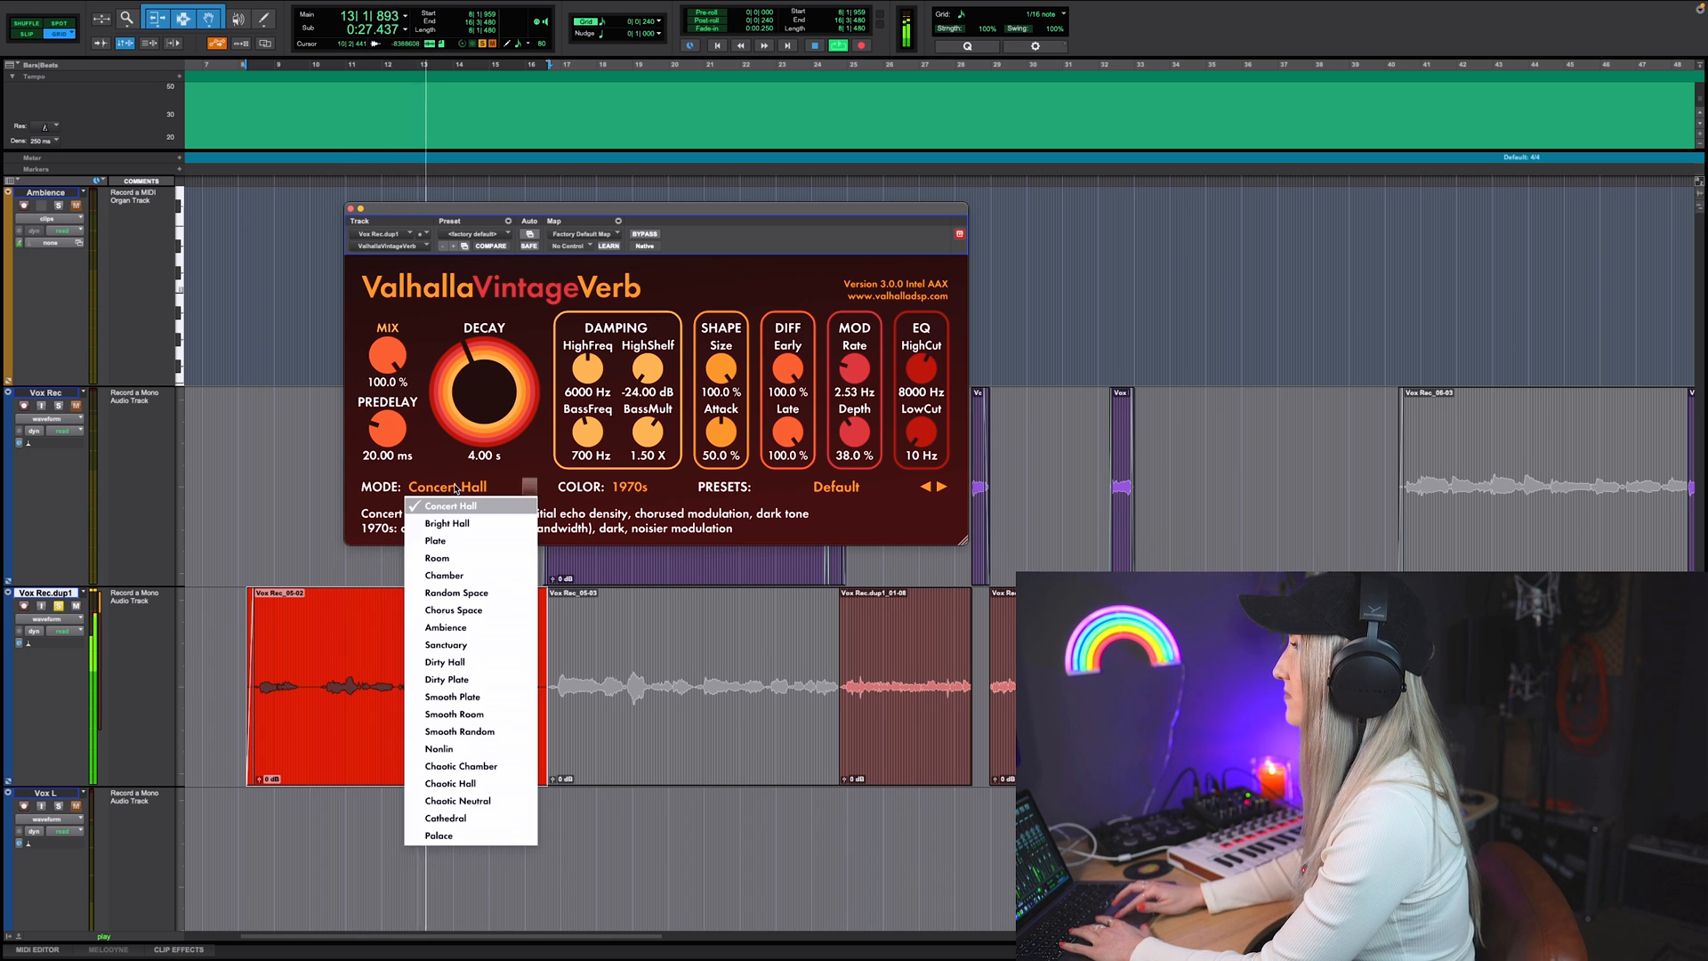
{"action": "left_click", "coordinate": [460, 645]}
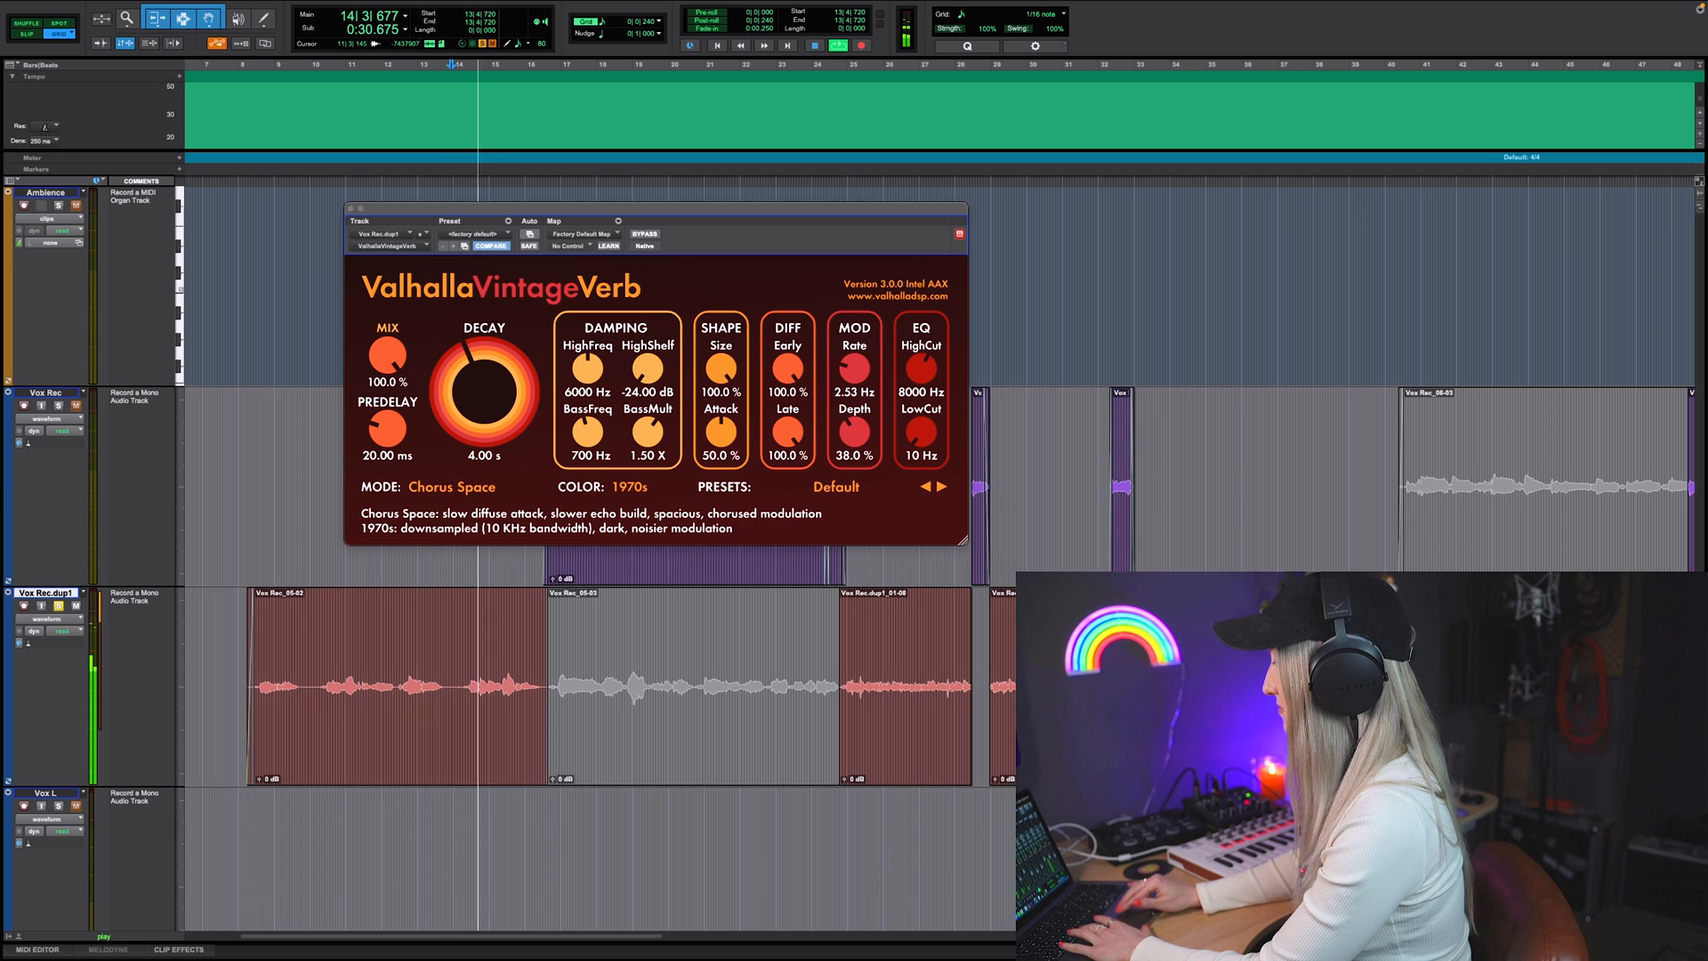
{"action": "left_click", "coordinate": [438, 489]}
{"action": "left_click", "coordinate": [445, 647]}
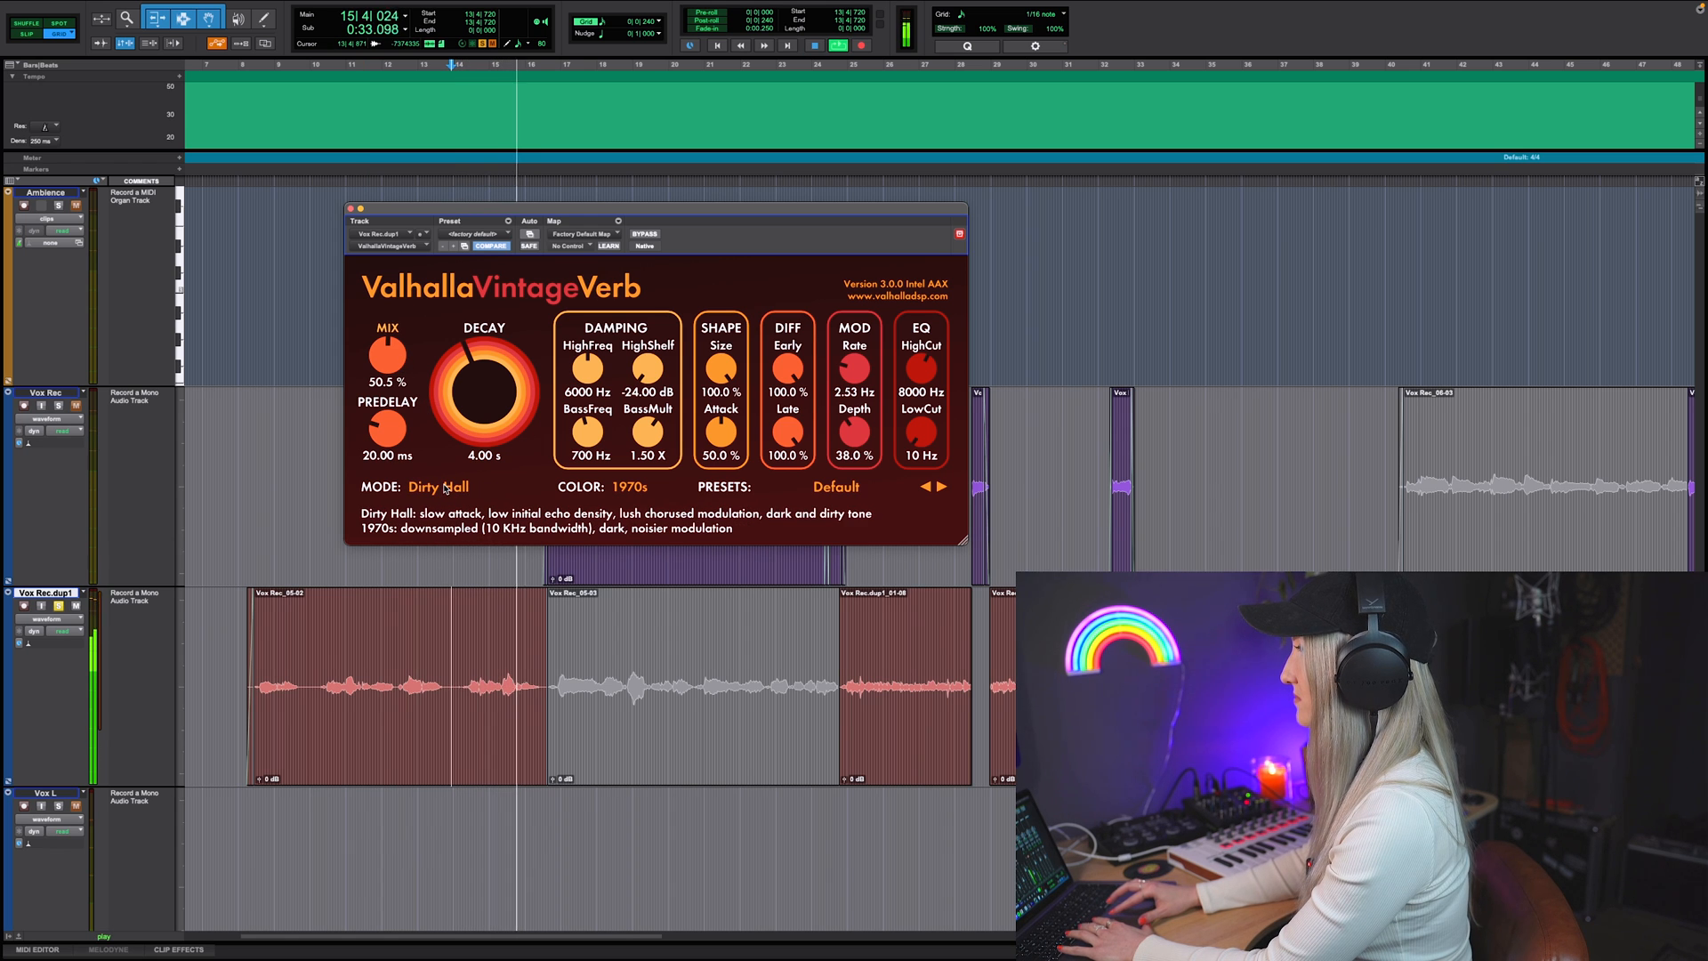
{"action": "key", "text": "space"}
{"action": "left_click", "coordinate": [445, 489]}
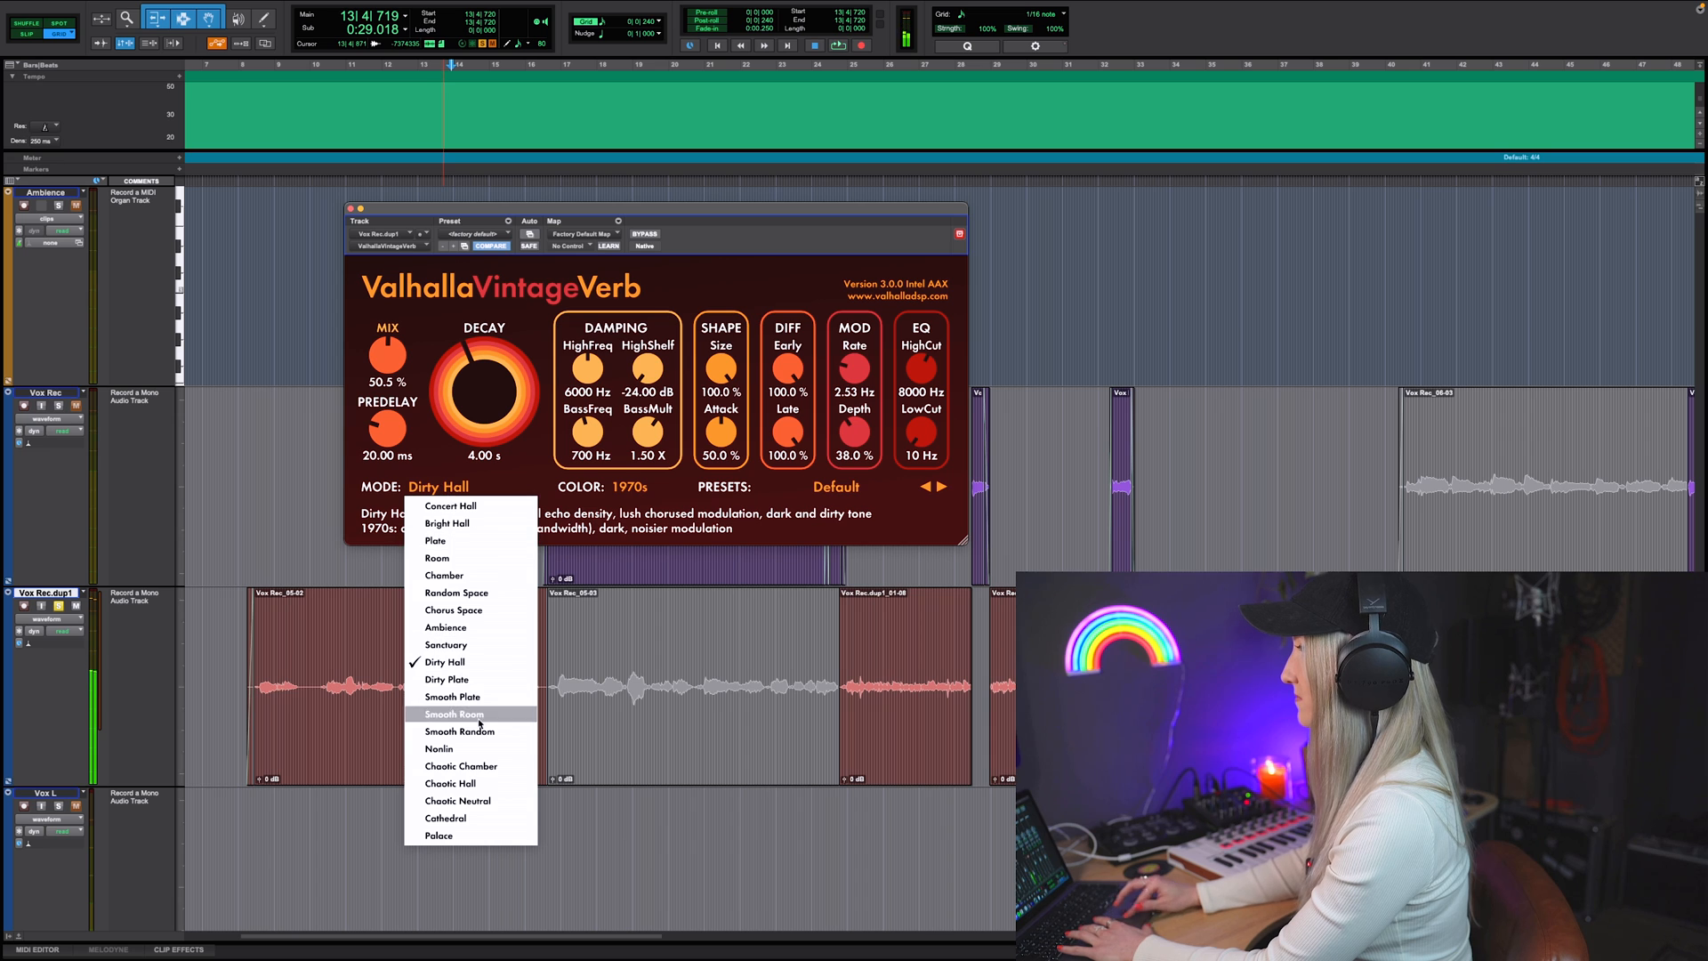
{"action": "left_click", "coordinate": [470, 766]}
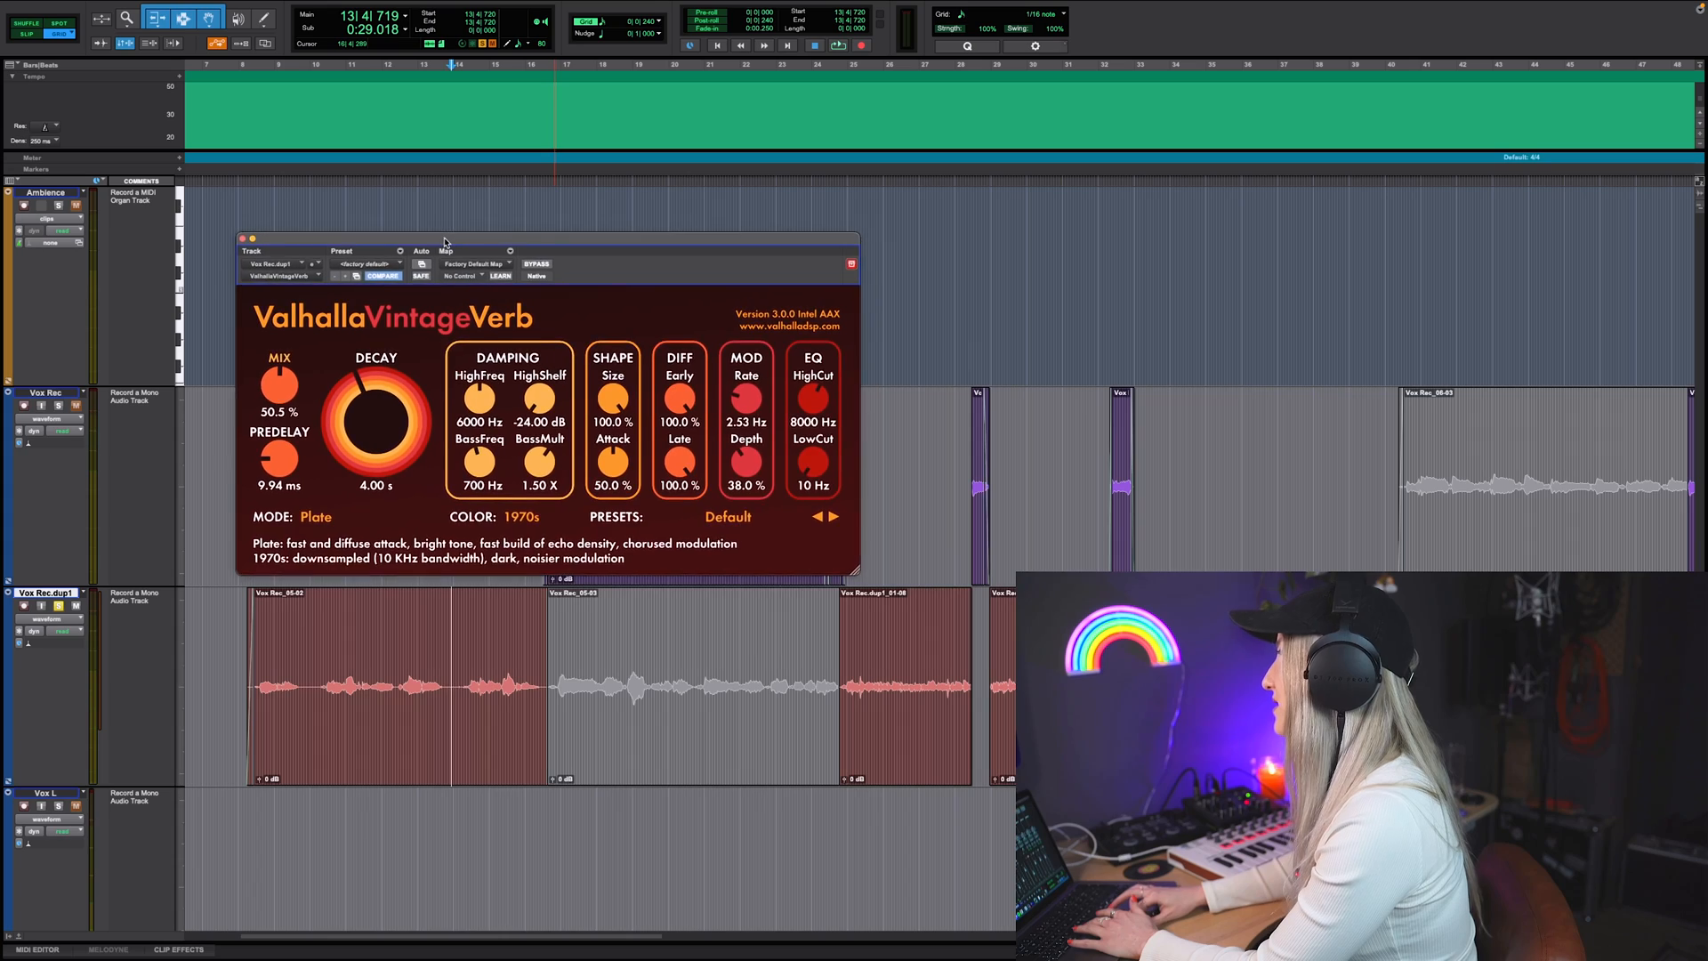
{"action": "left_click_drag", "start_coordinate": [447, 241], "coordinate": [455, 243]}
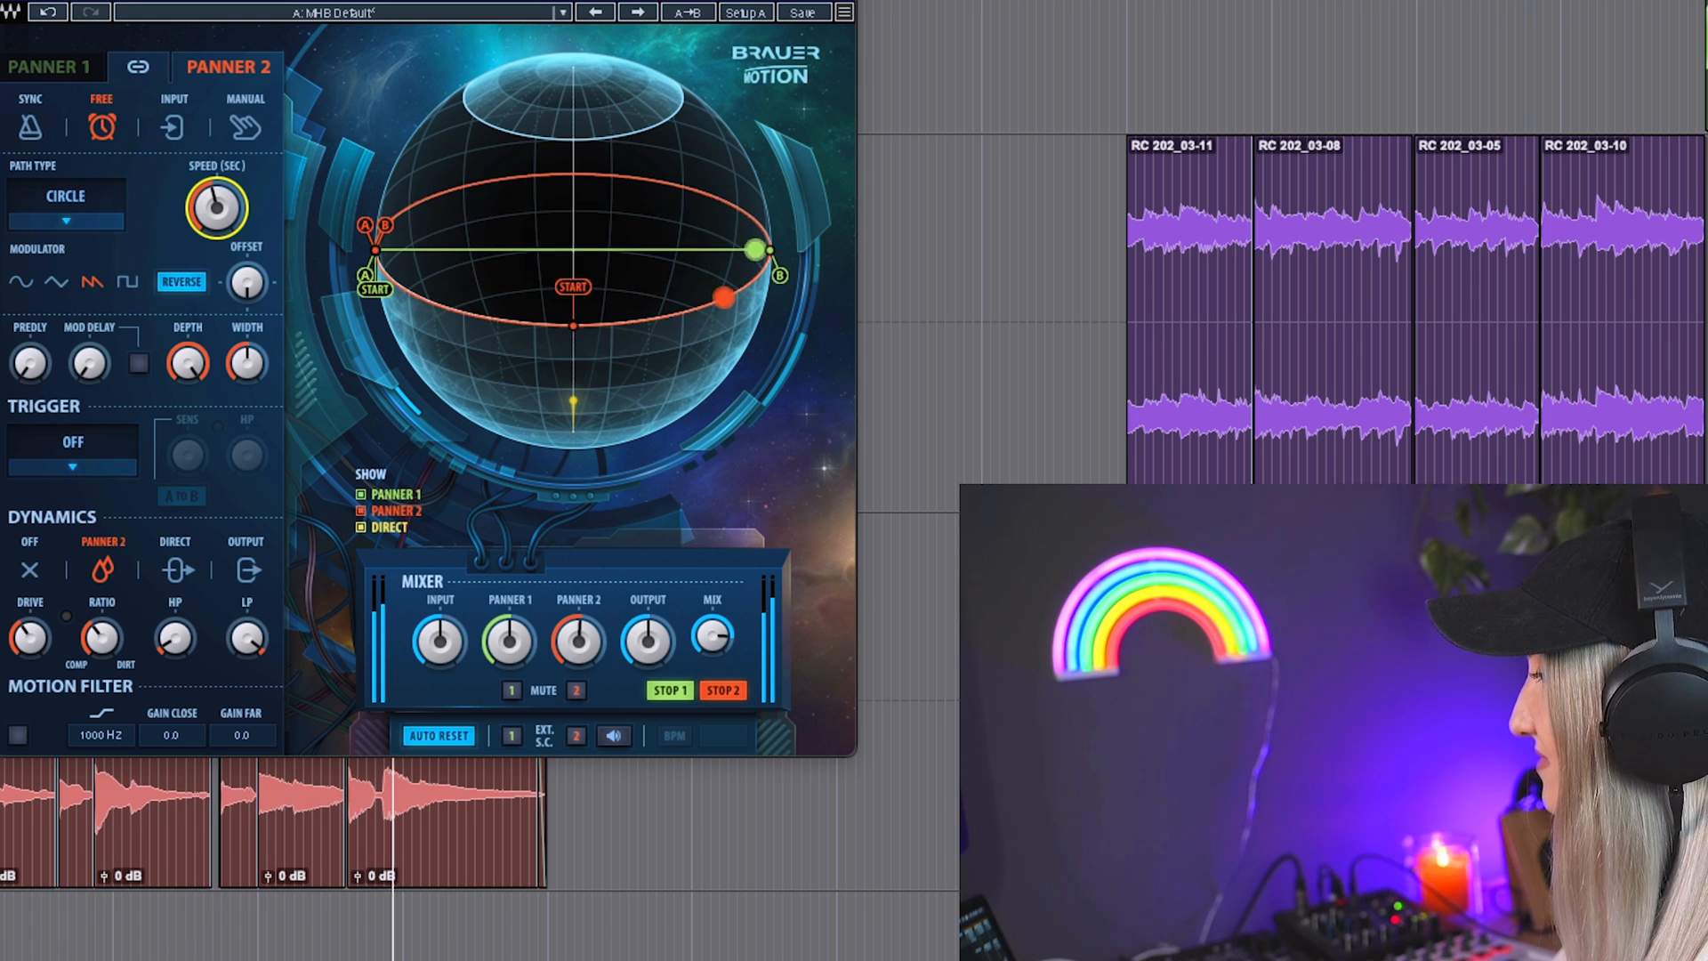
Step: Show Brauer Motion's Panner 2 settings on Guitar big, and on the vocal track set Panner 2 to Free and adjust its Speed
{"action": "left_click_drag", "start_coordinate": [427, 2], "coordinate": [124, 0]}
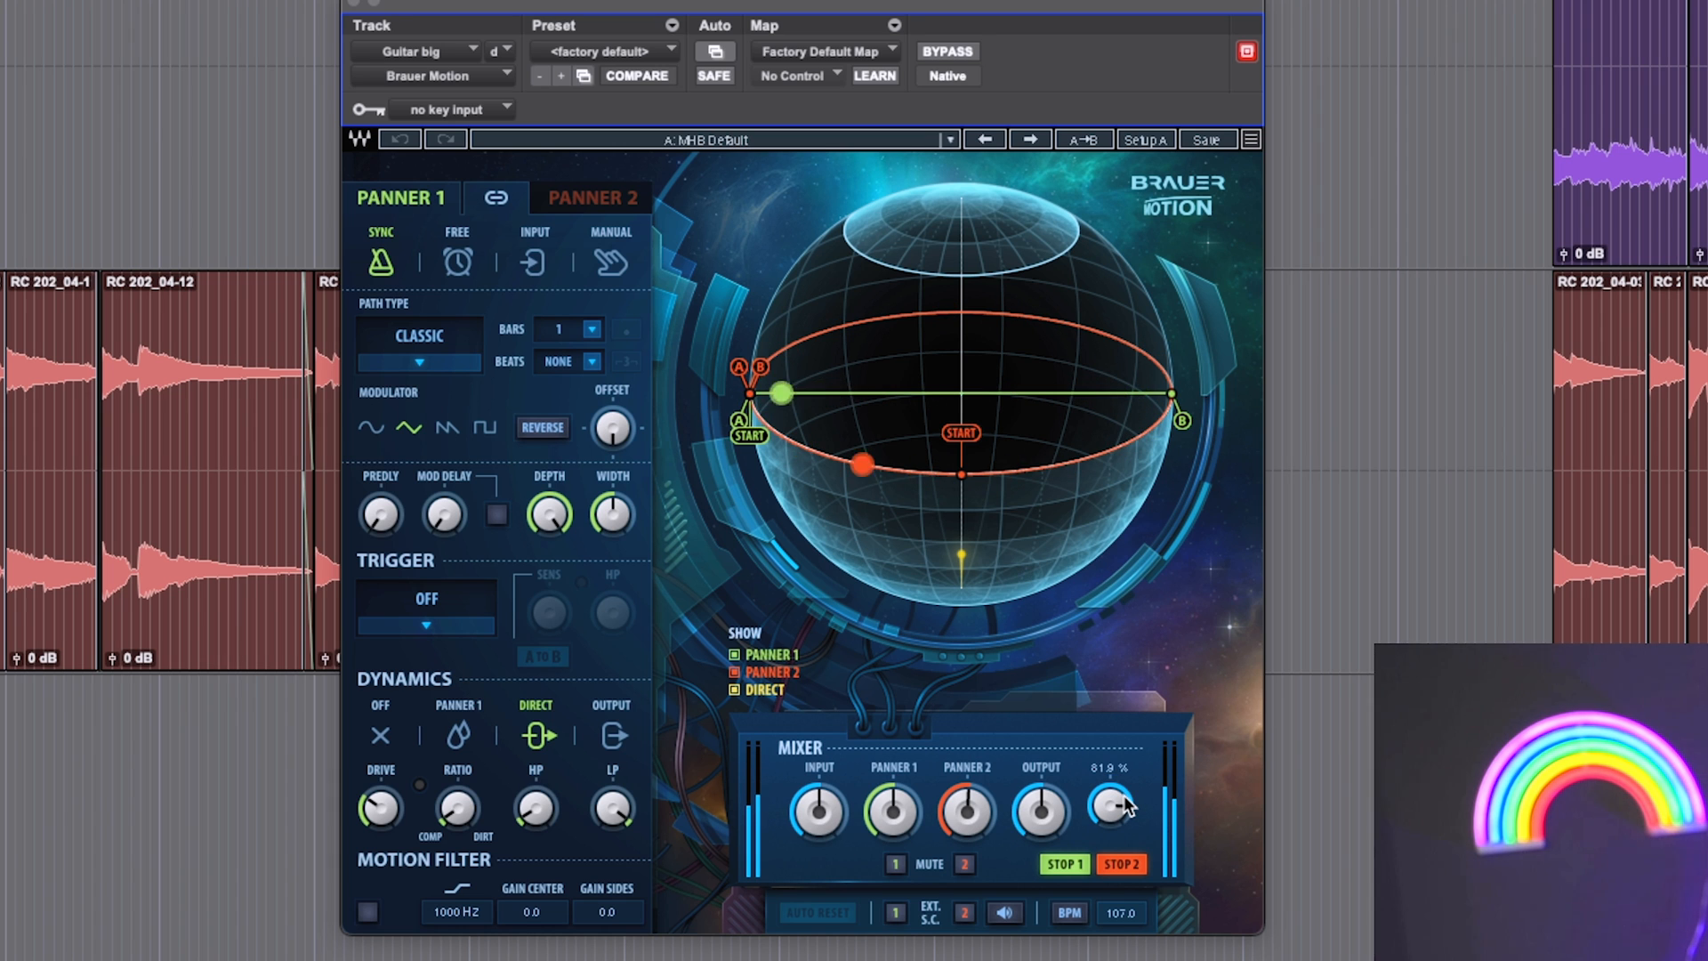
{"action": "left_click", "coordinate": [591, 194]}
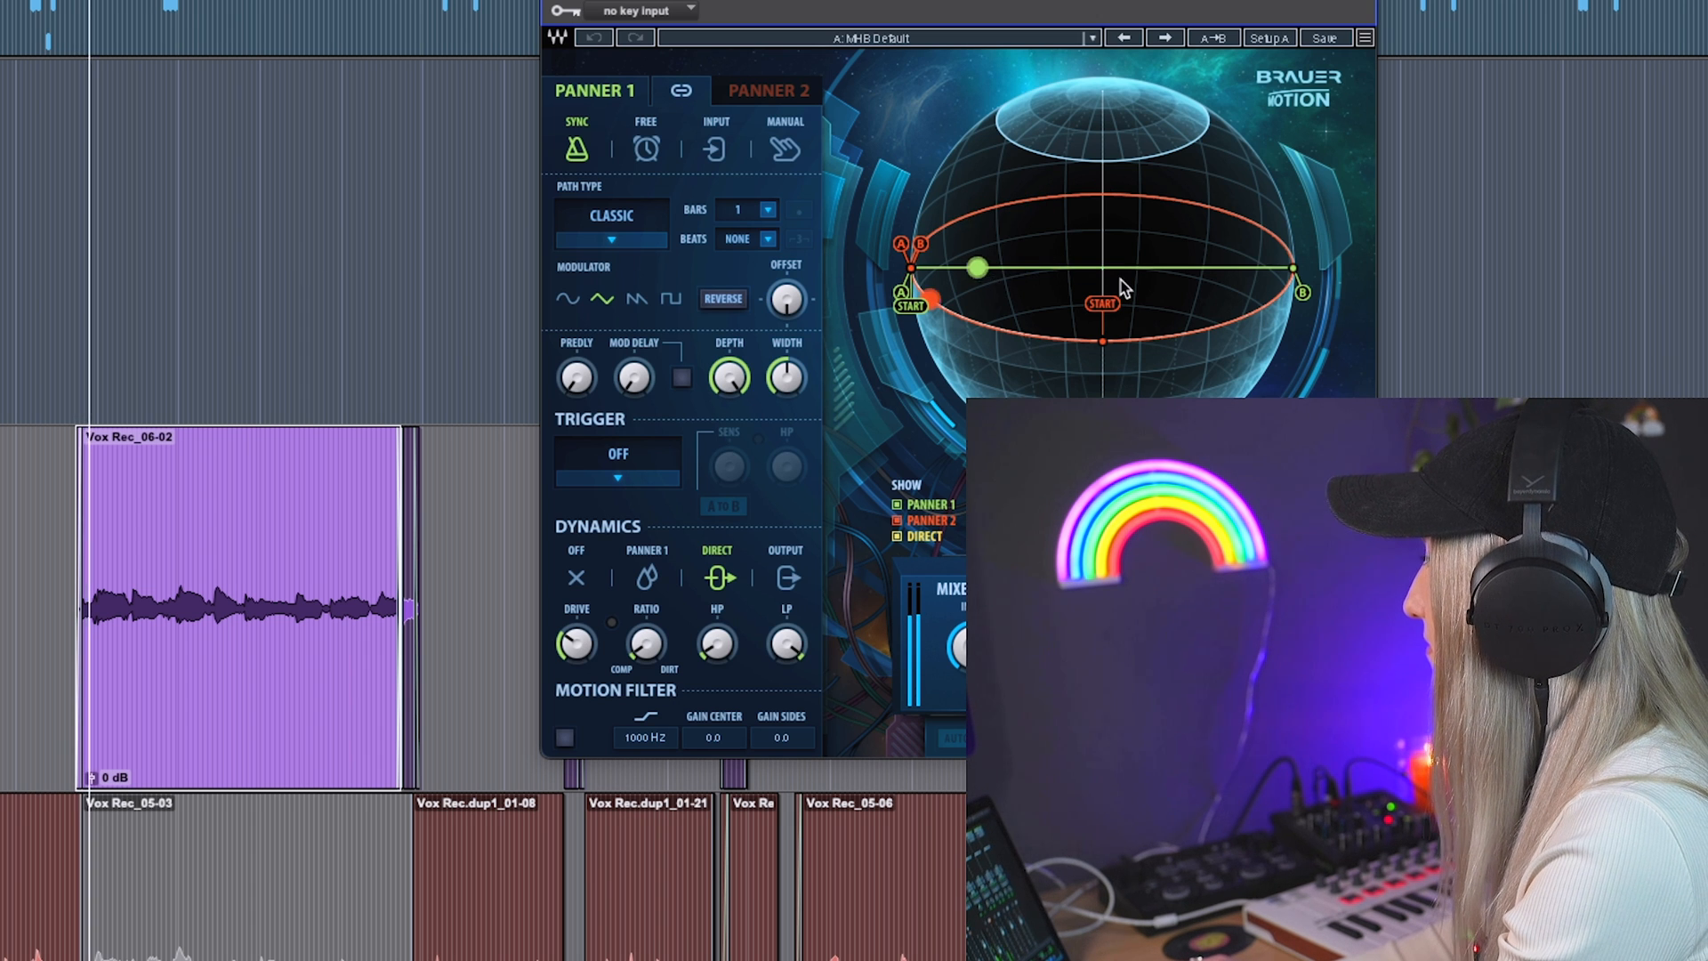
{"action": "left_click", "coordinate": [792, 92]}
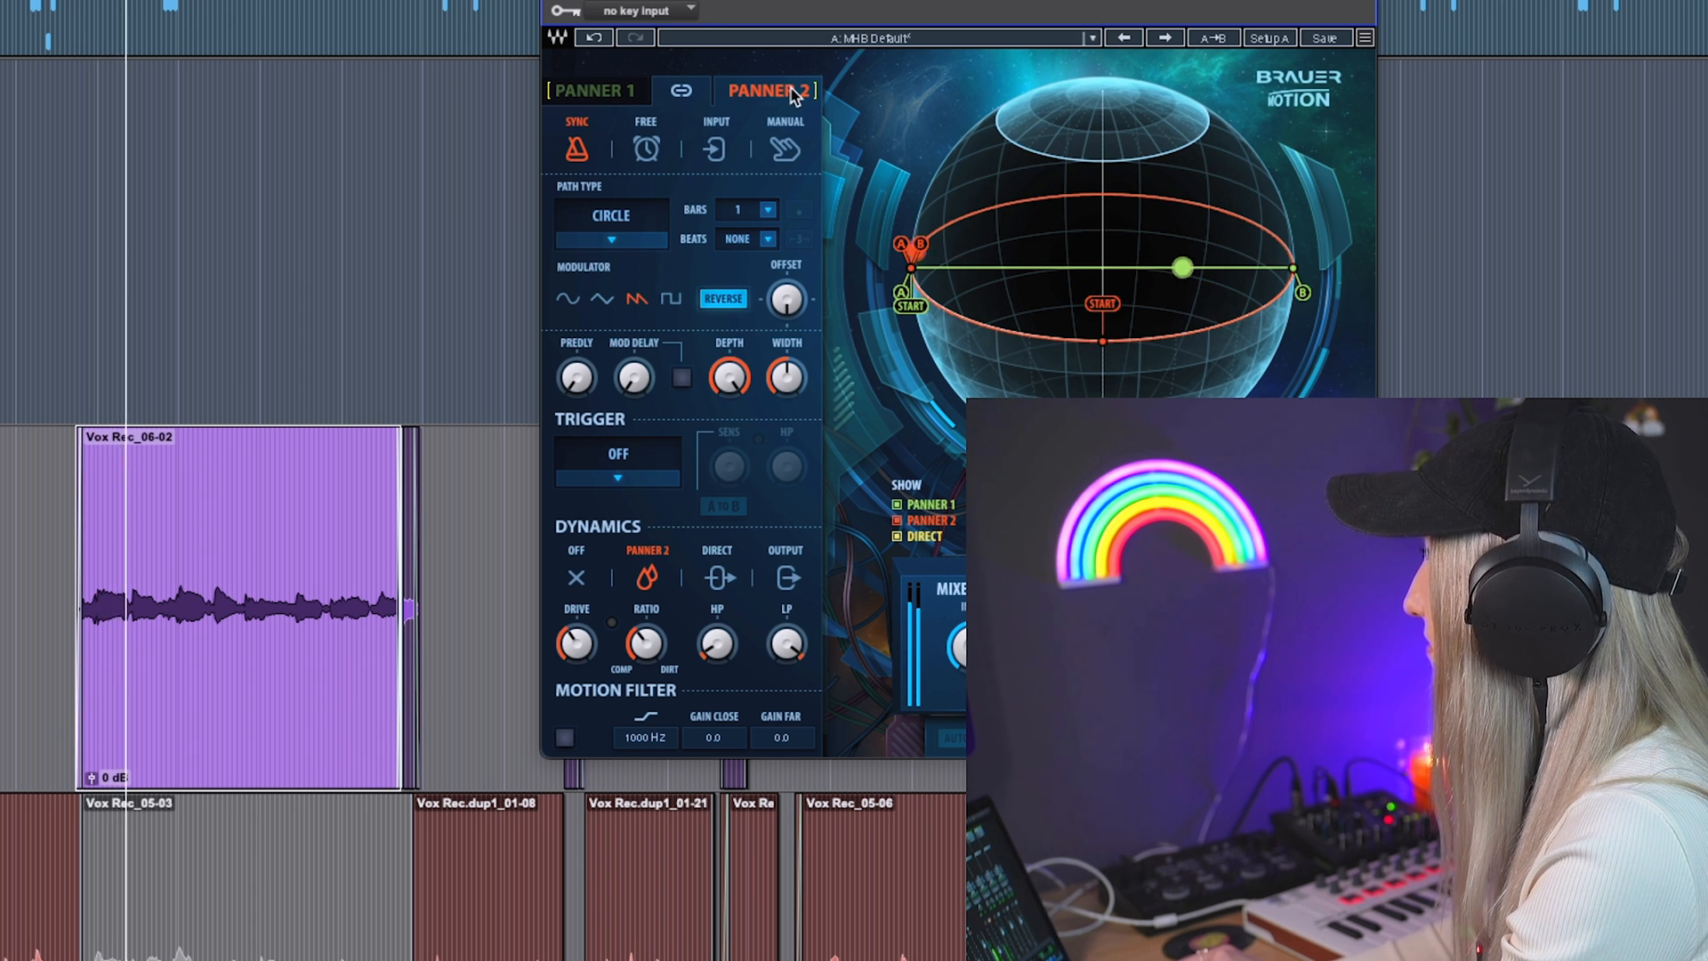
{"action": "left_click", "coordinate": [646, 149]}
{"action": "left_click_drag", "start_coordinate": [757, 226], "coordinate": [757, 222]}
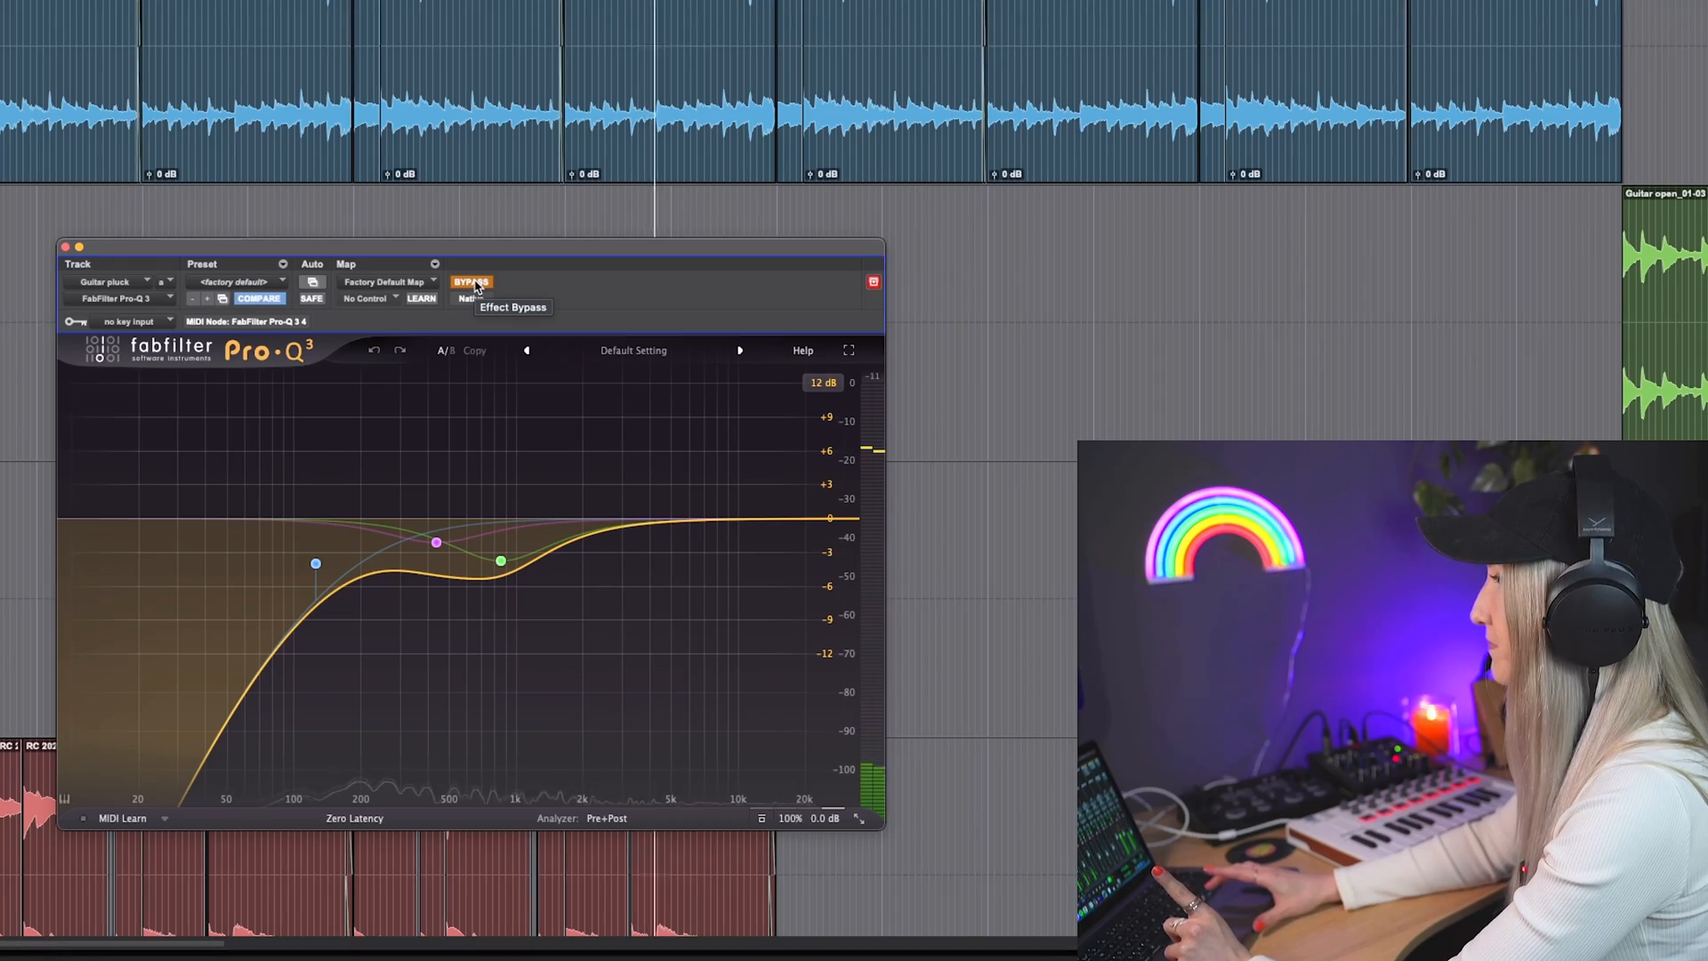
Step: Take Pro-Q 3 out of bypass on Guitar pluck and add a bell boost at about 1380 Hz and +4.4 dB
{"action": "mouse_move", "coordinate": [313, 568]}
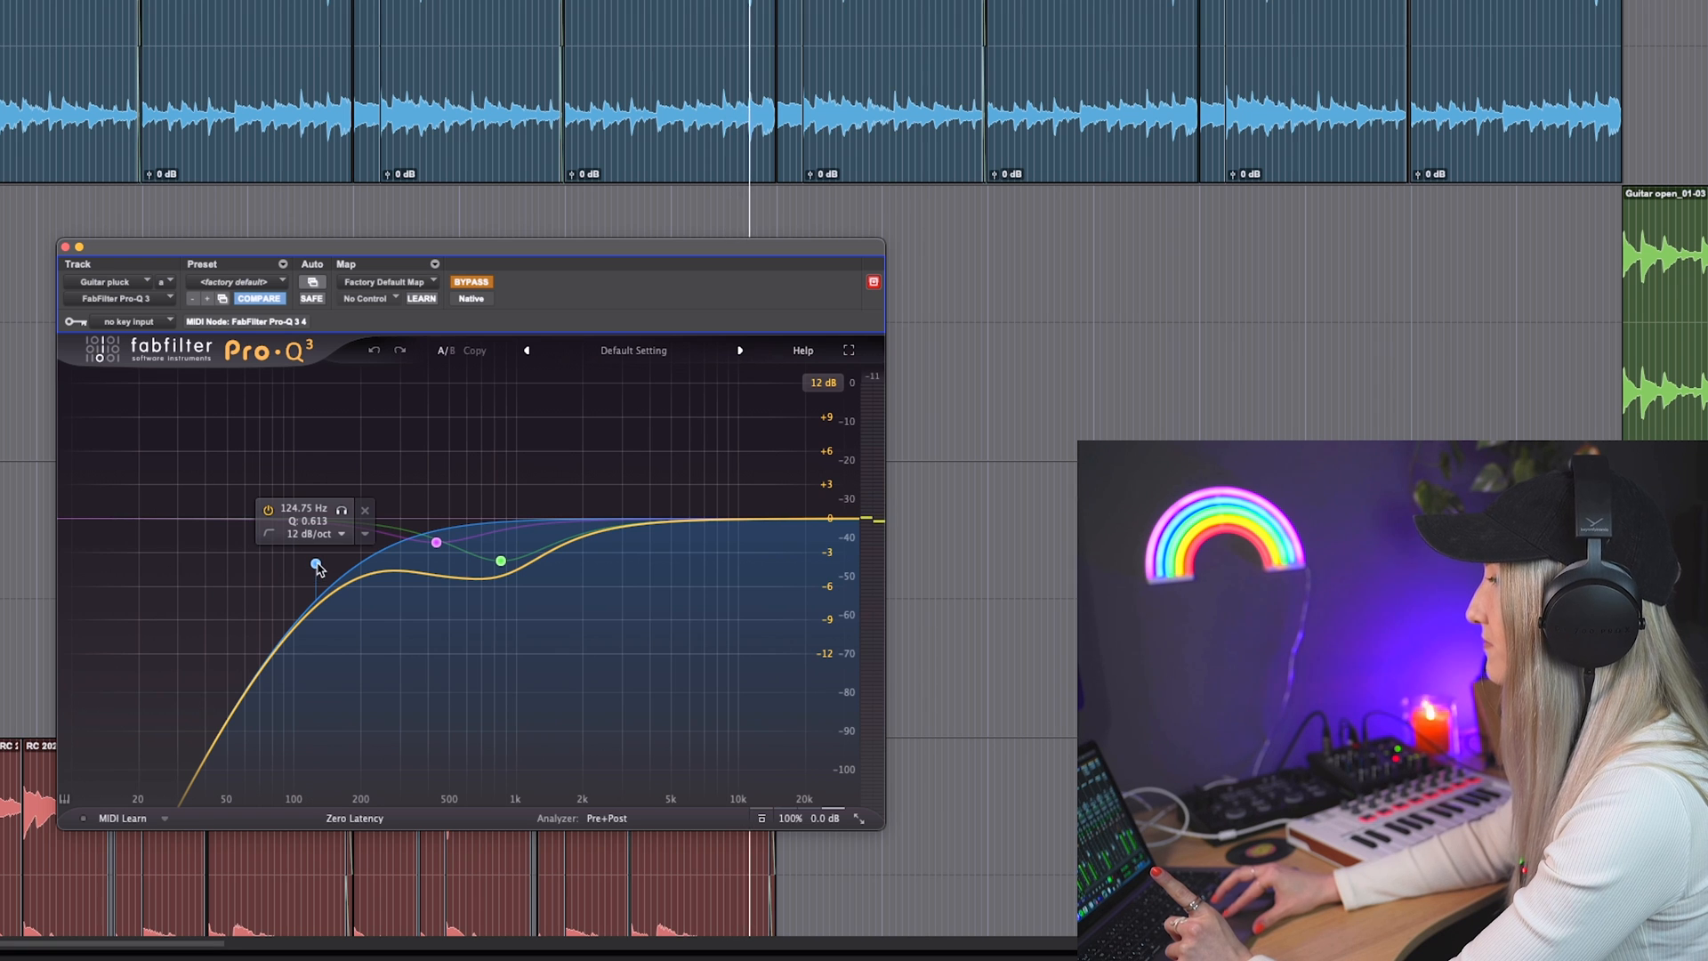
{"action": "left_click", "coordinate": [471, 283]}
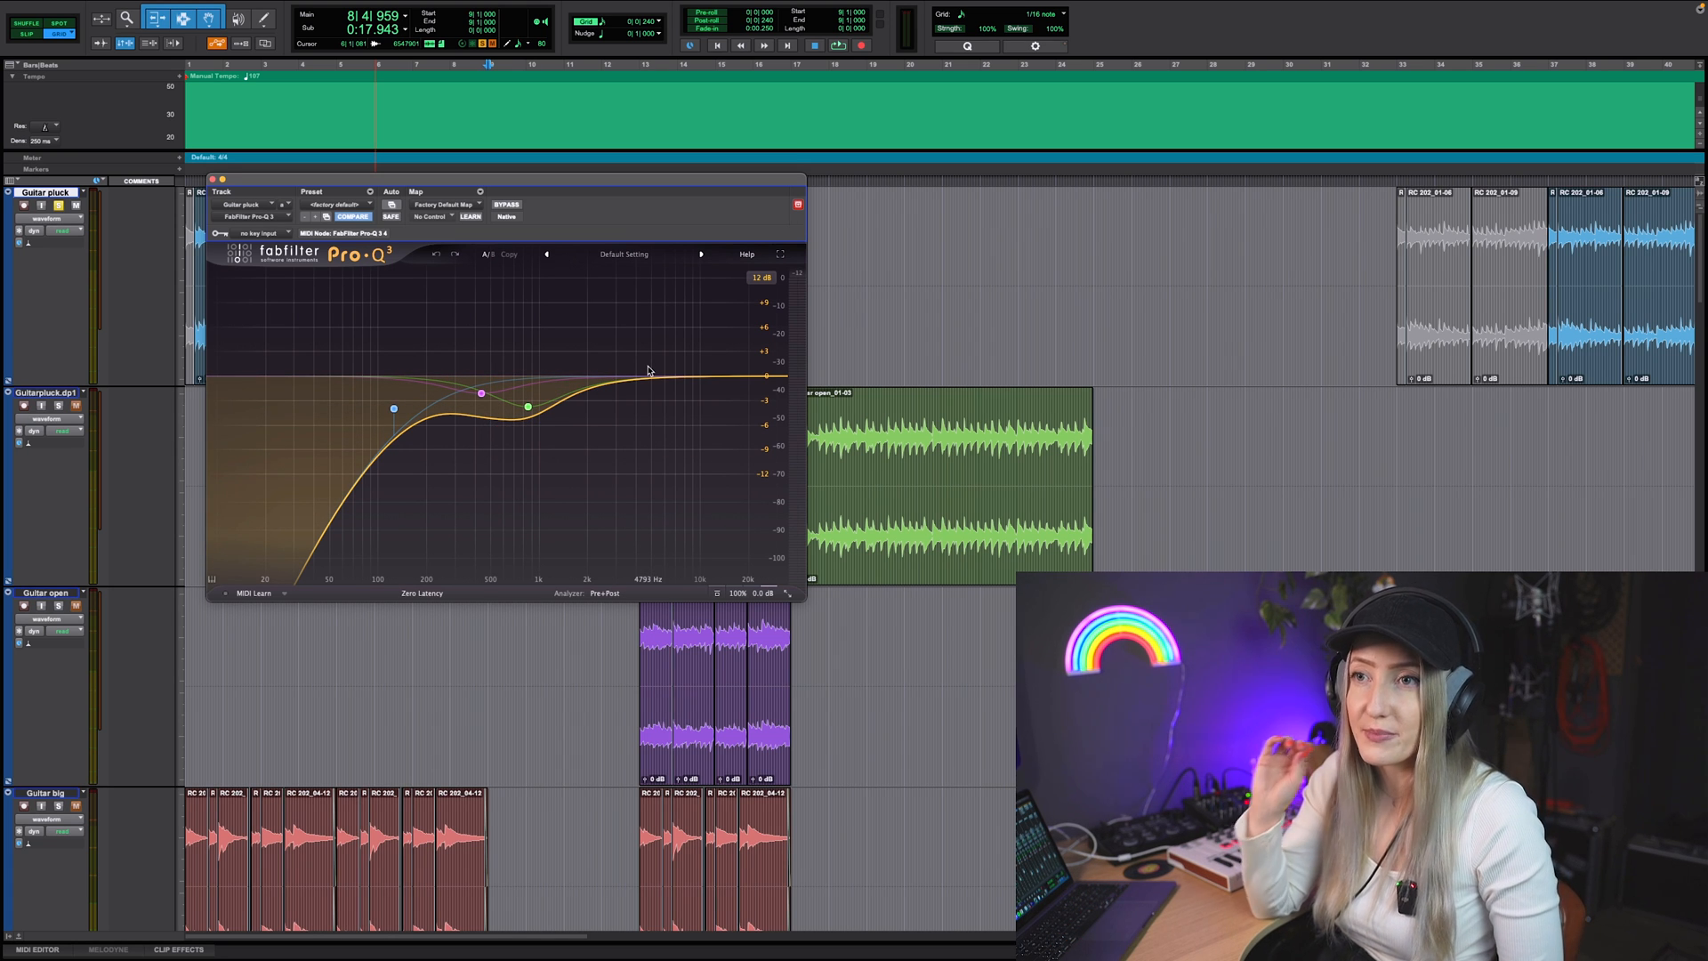
{"action": "left_click", "coordinate": [632, 341]}
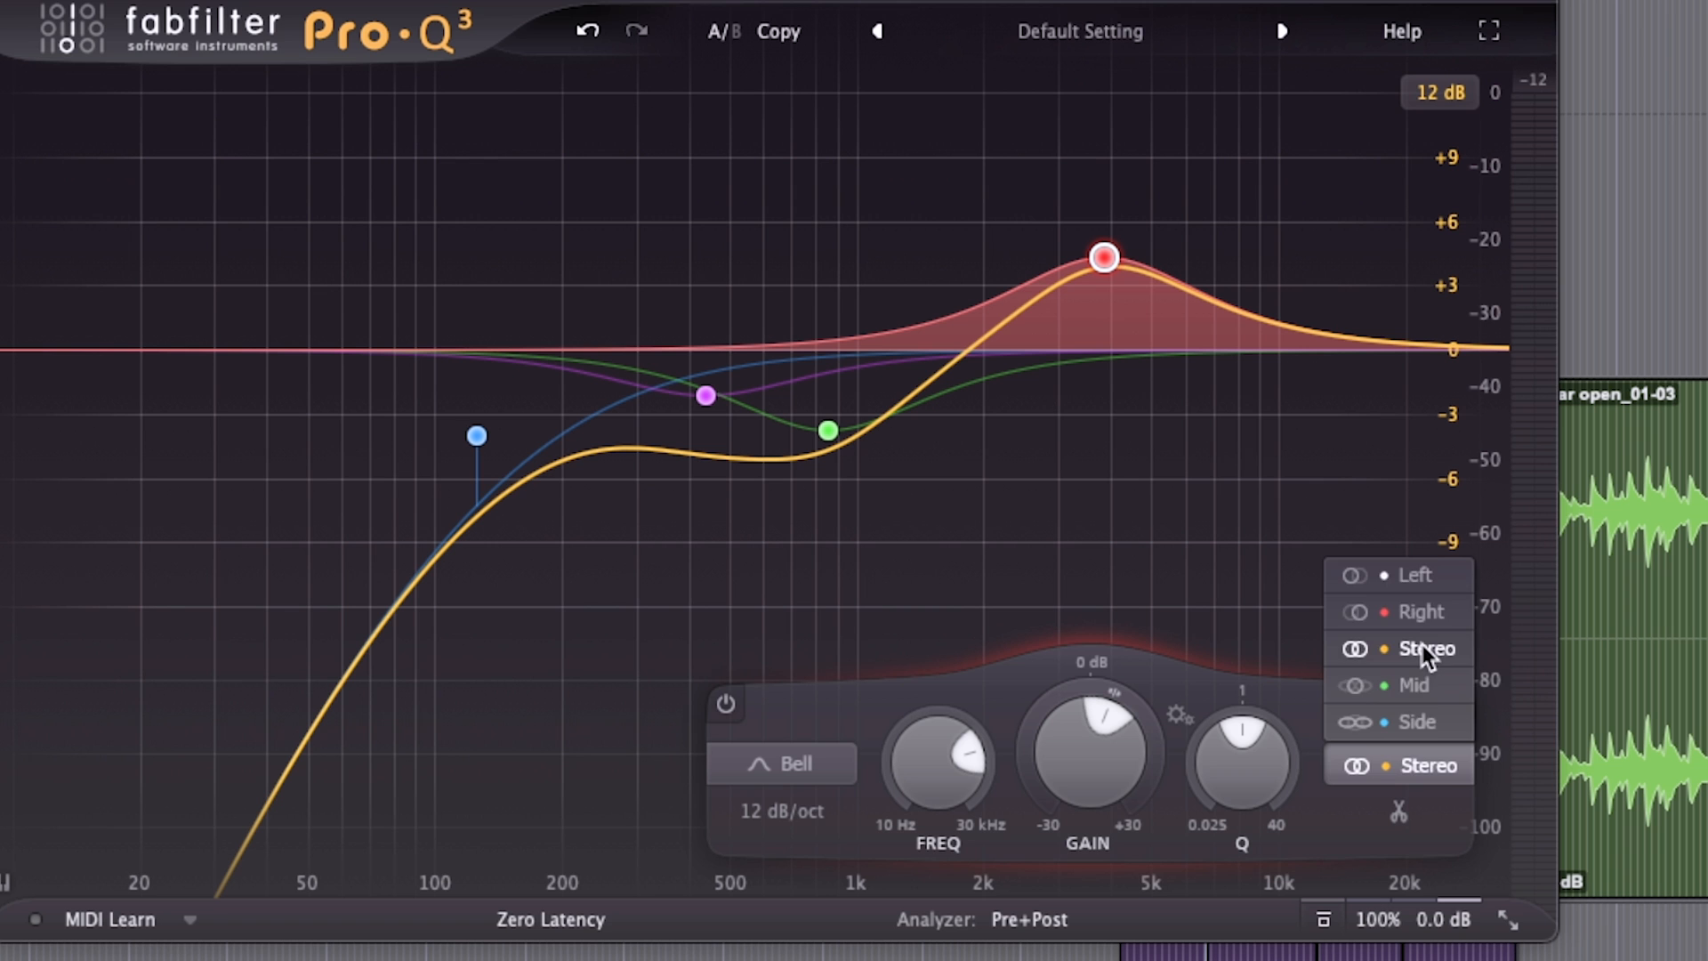
{"action": "left_click", "coordinate": [1424, 648]}
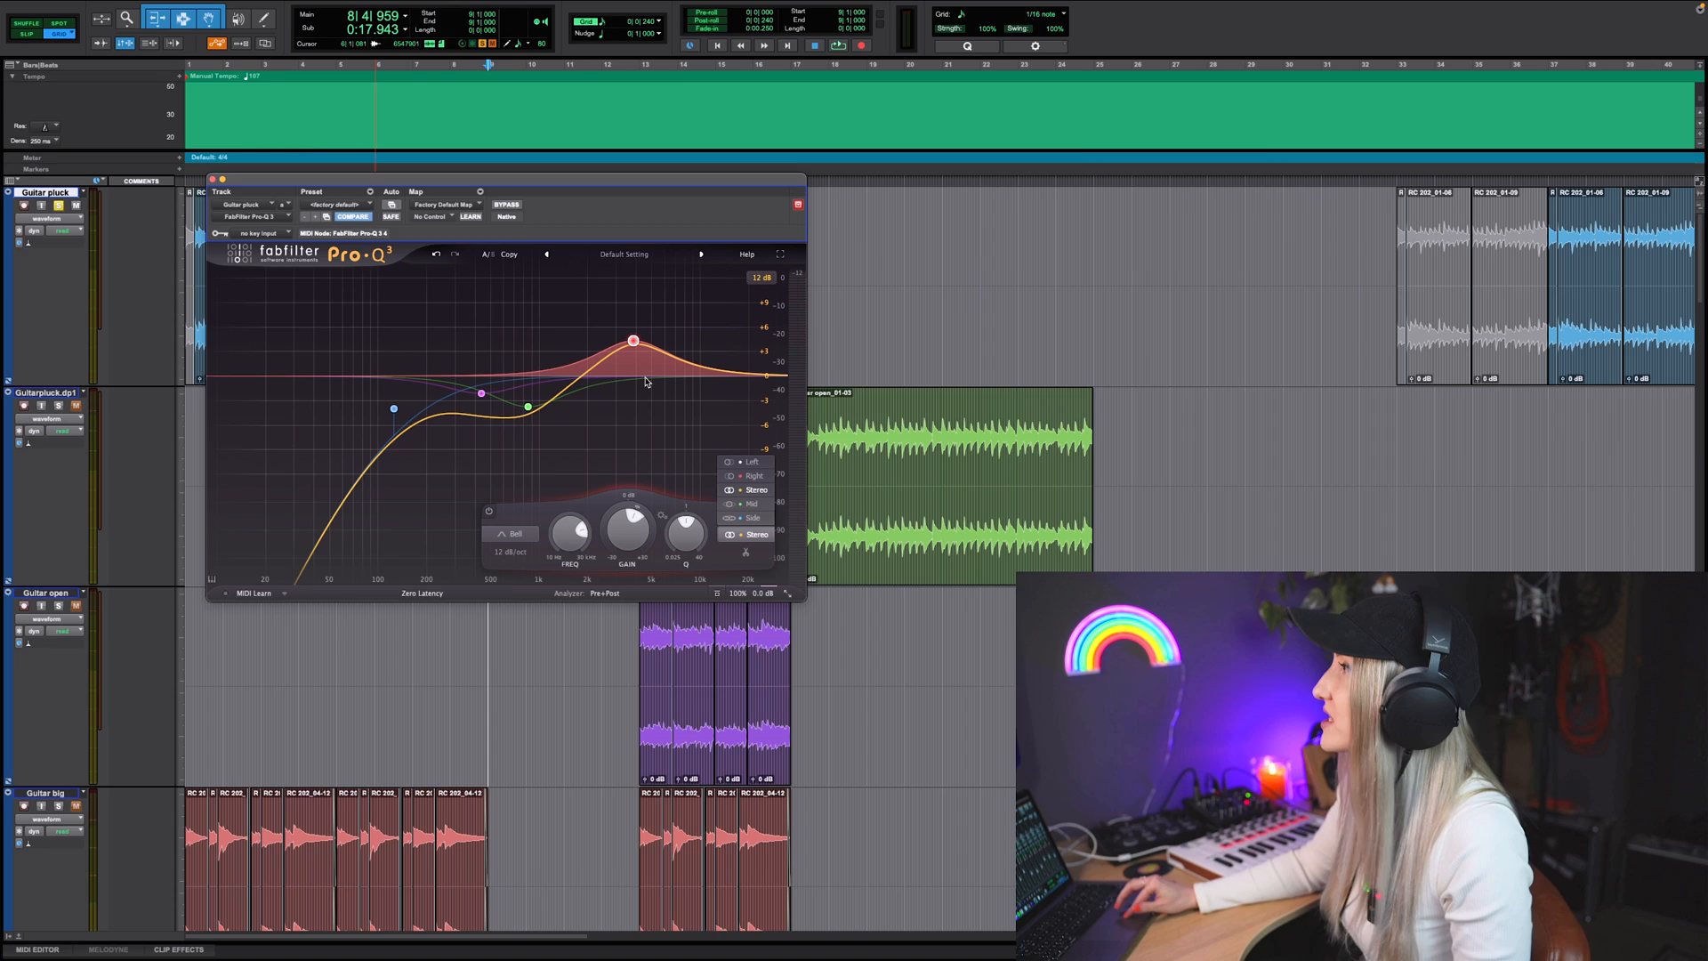
{"action": "left_click_drag", "start_coordinate": [1104, 257], "coordinate": [919, 269]}
{"action": "mouse_move", "coordinate": [973, 328]}
{"action": "left_mouse_down"}
{"action": "mouse_move", "coordinate": [952, 305]}
{"action": "mouse_move", "coordinate": [970, 317]}
{"action": "left_mouse_up"}
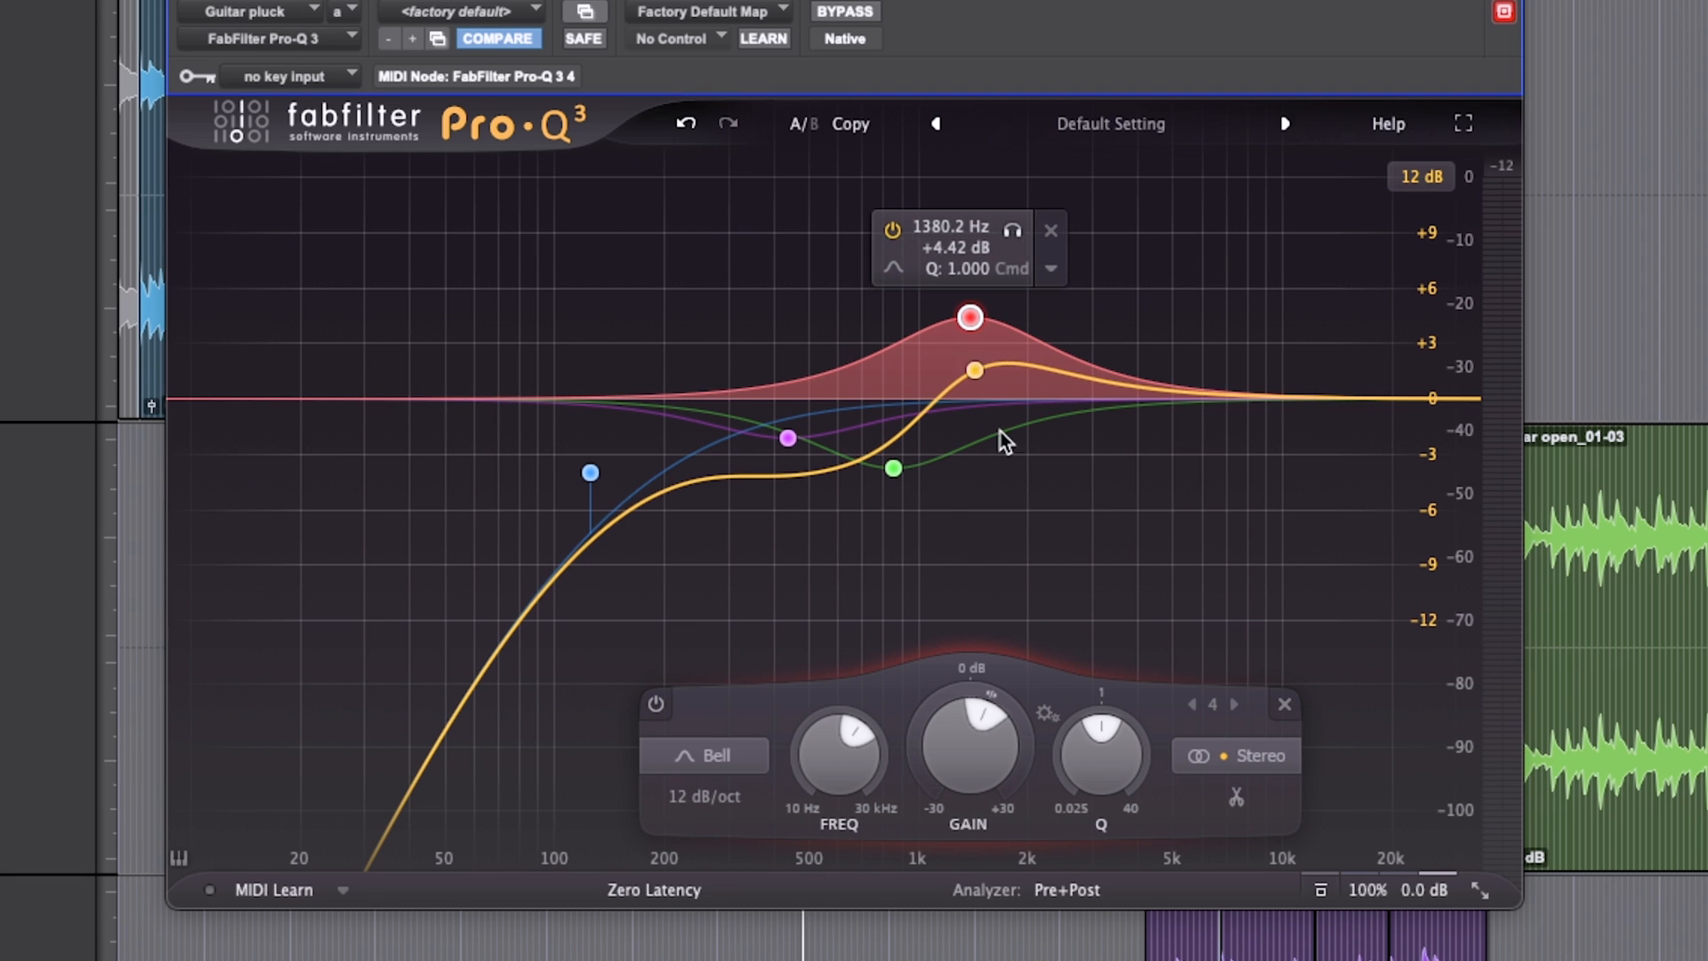
Step: Switch the new bell band's stereo placement to Mid and on to Side, moving it to about 9855 Hz at +5.05 dB
{"action": "left_click", "coordinate": [1263, 763]}
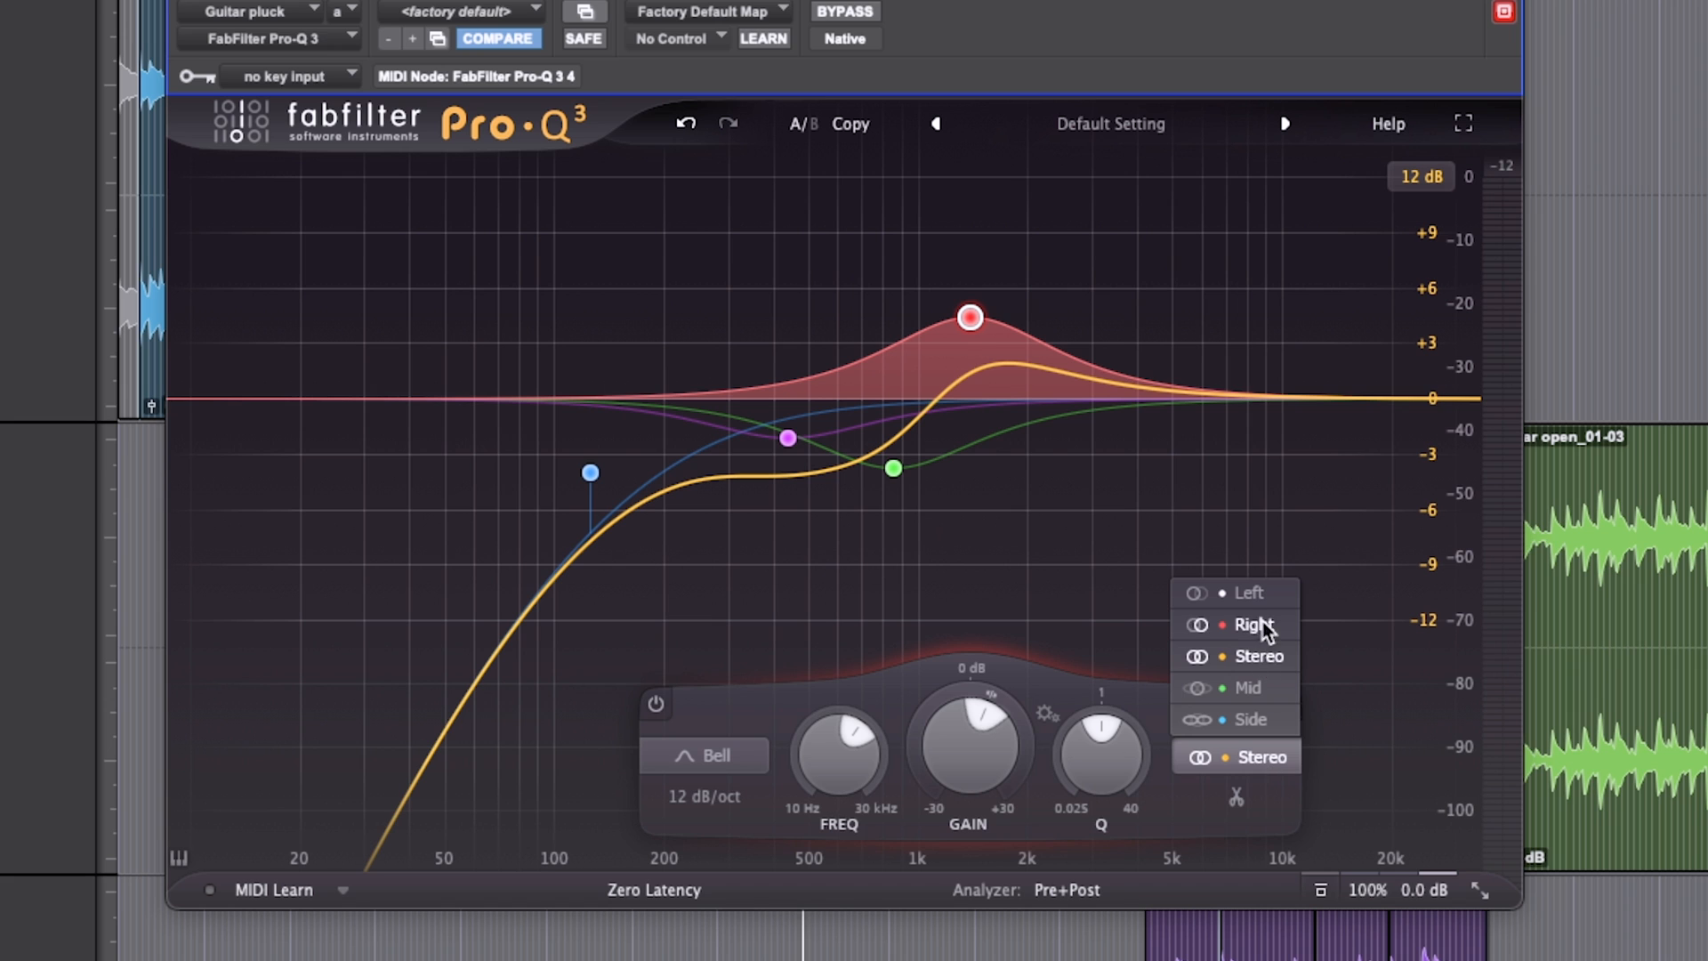
{"action": "left_click", "coordinate": [1251, 688]}
{"action": "left_click", "coordinate": [1268, 751]}
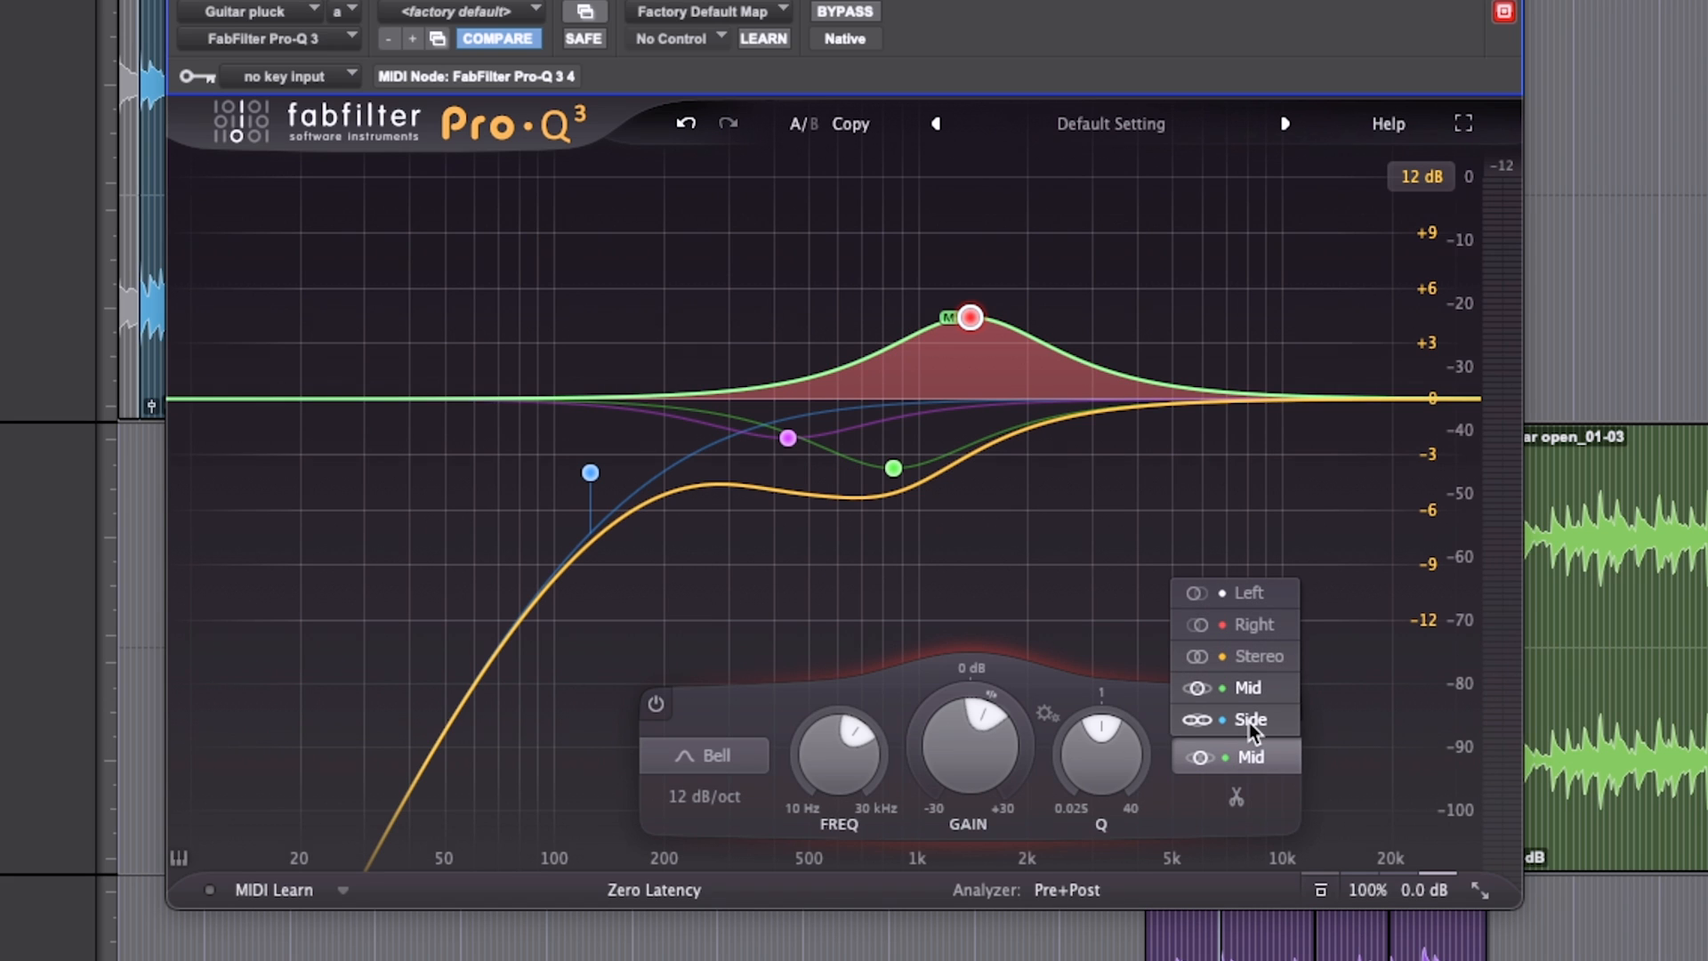
{"action": "left_click", "coordinate": [1249, 719]}
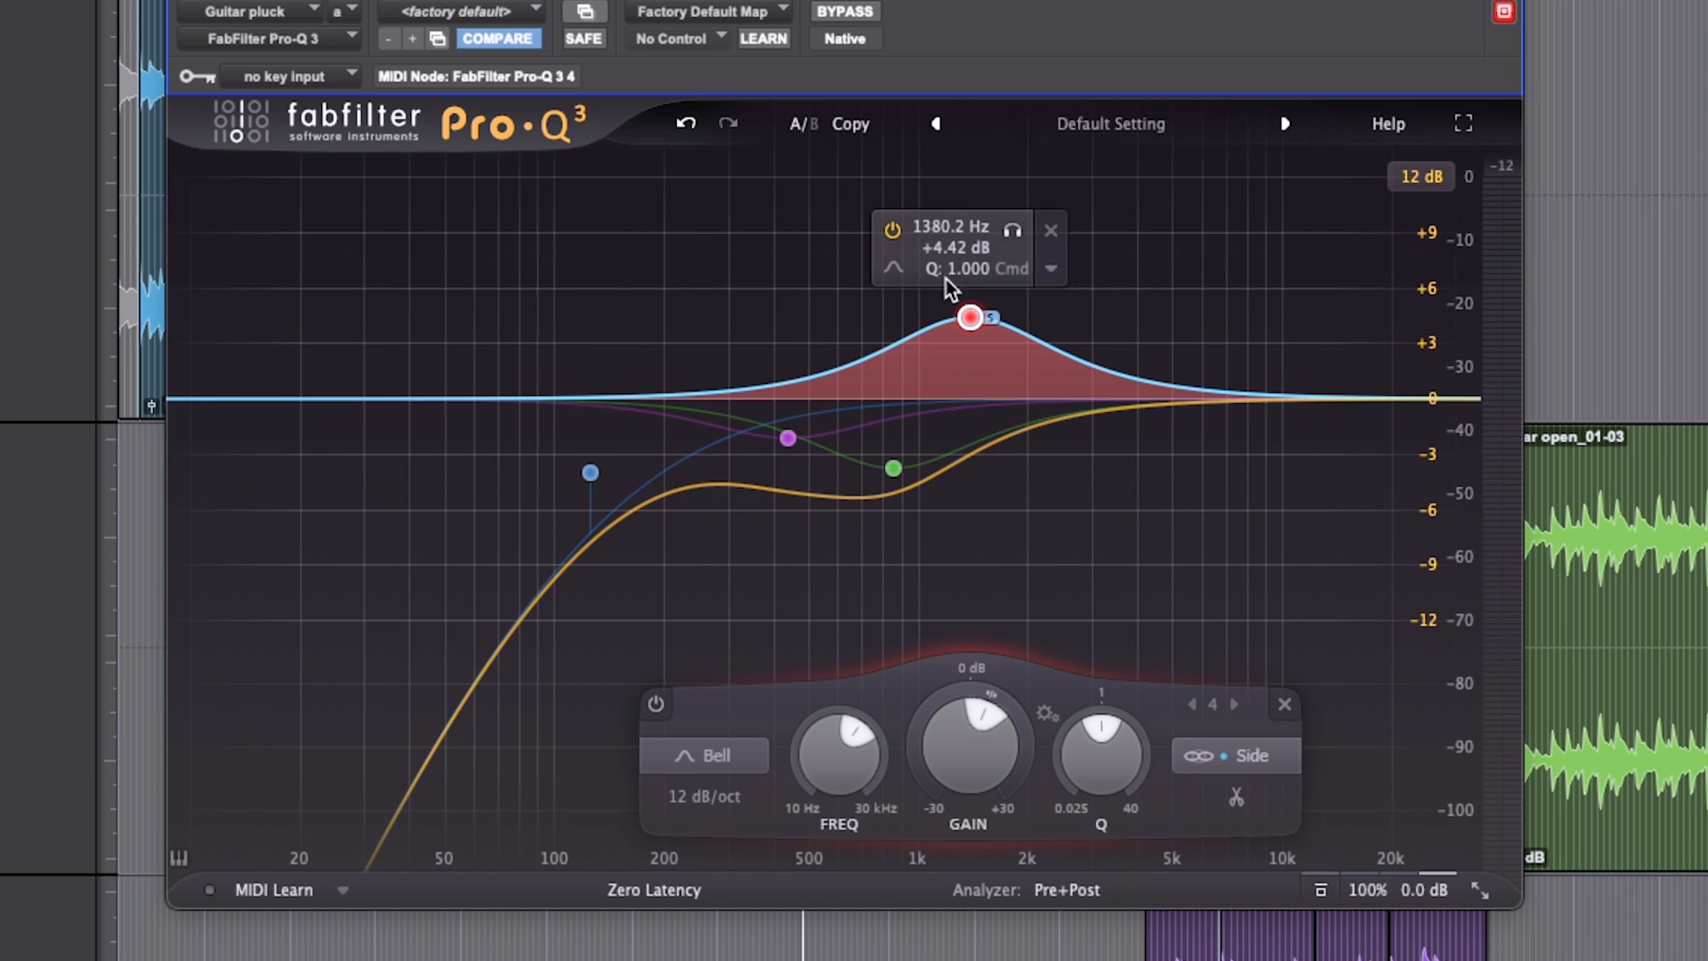
{"action": "left_click_drag", "start_coordinate": [977, 327], "coordinate": [1285, 307]}
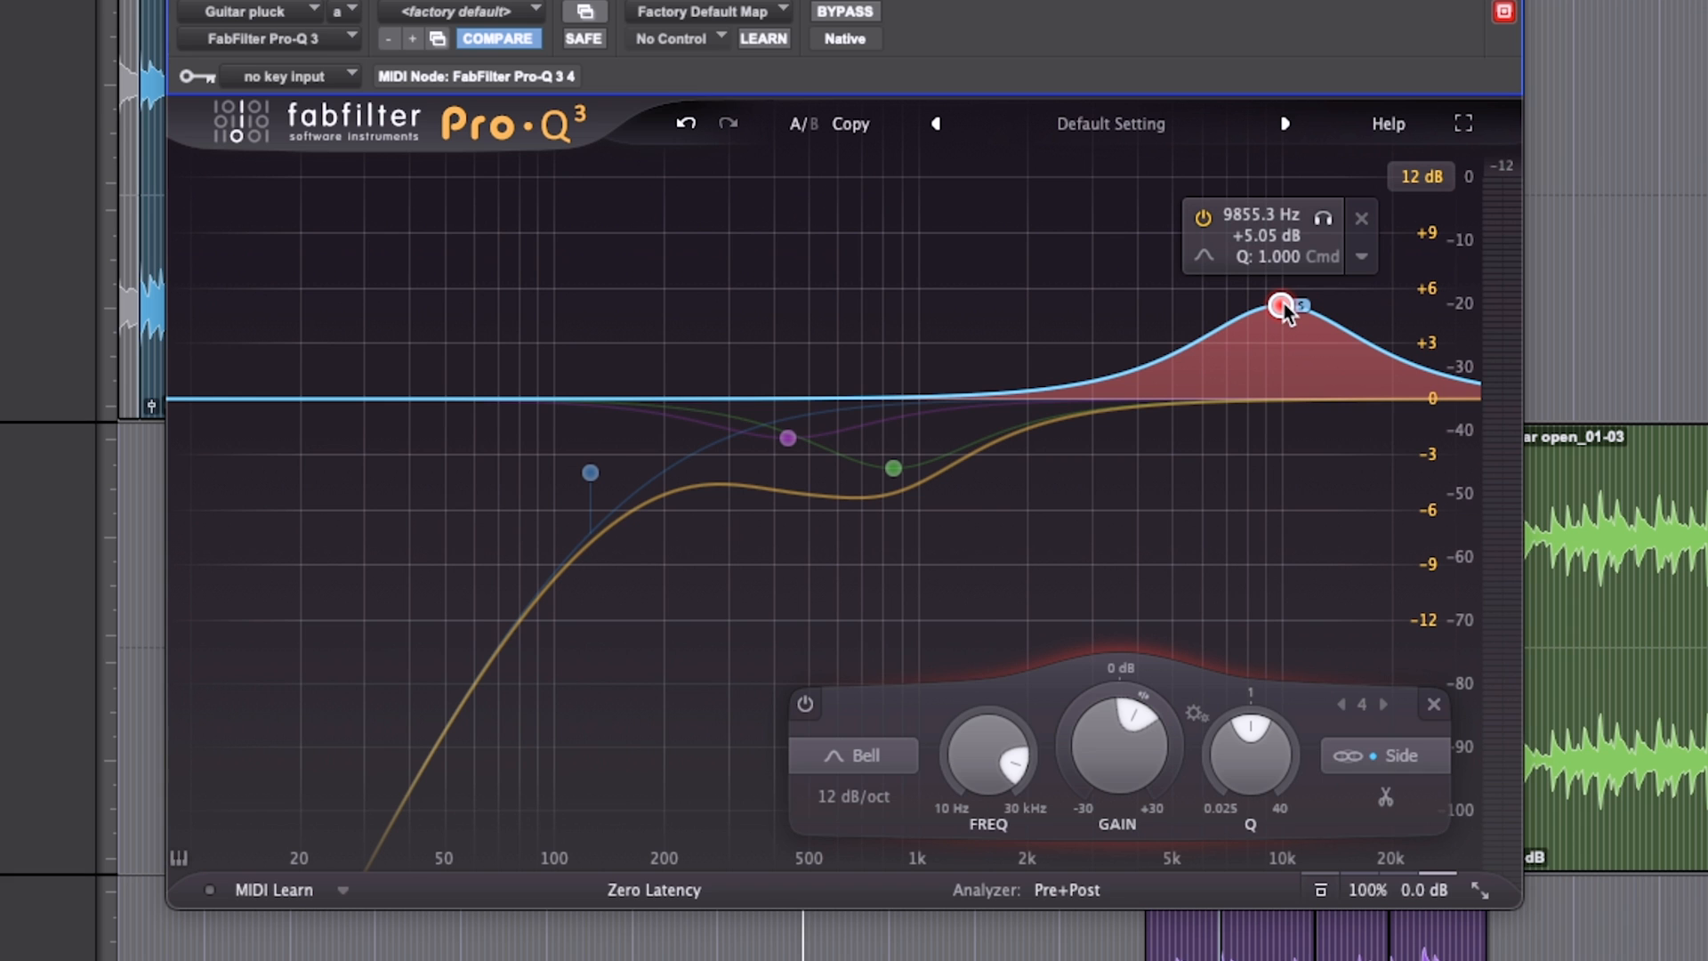